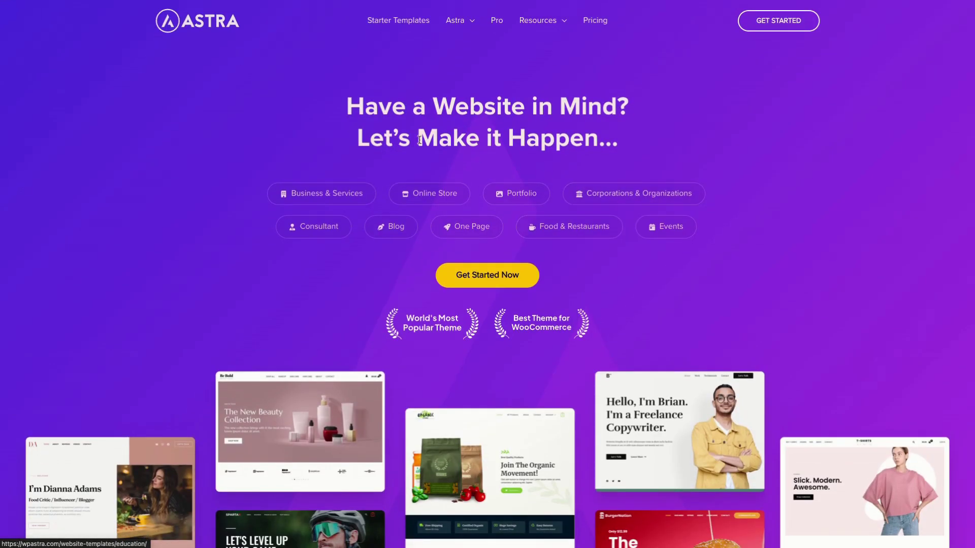
Open Astra's pricing page and review the Astra Pro, Essential Toolkit and Business Toolkit plans
mouse_move(472, 22)
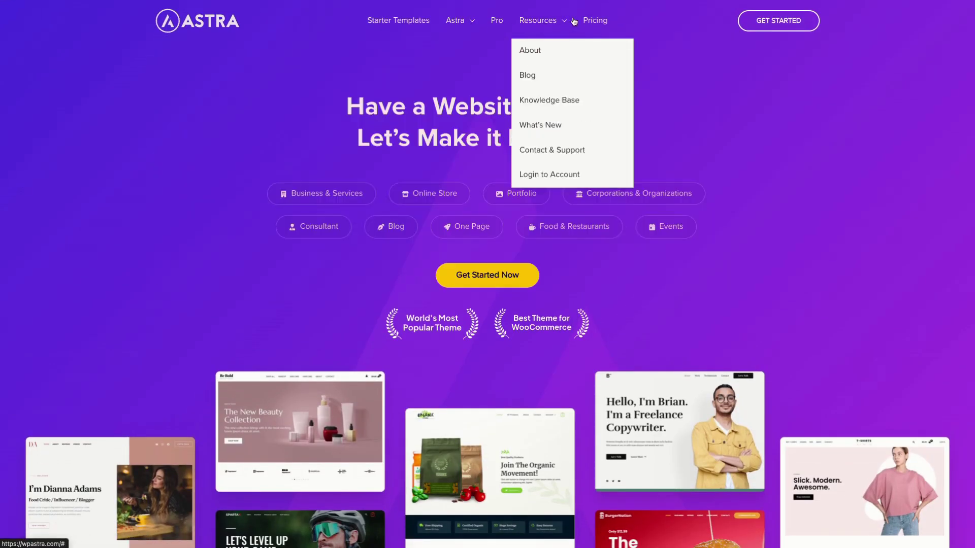
click(595, 21)
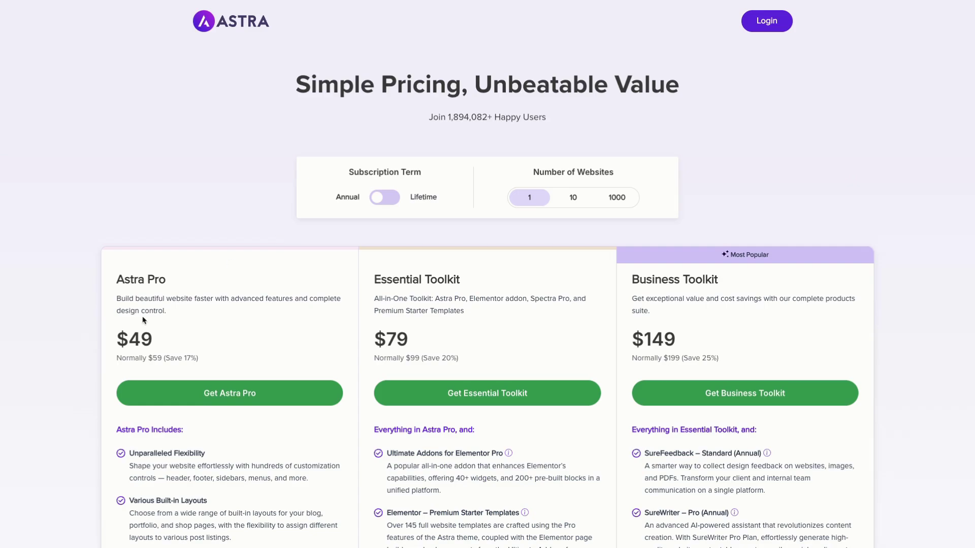
drag(119, 335, 184, 340)
click(184, 339)
scroll(218, 297, down, 9)
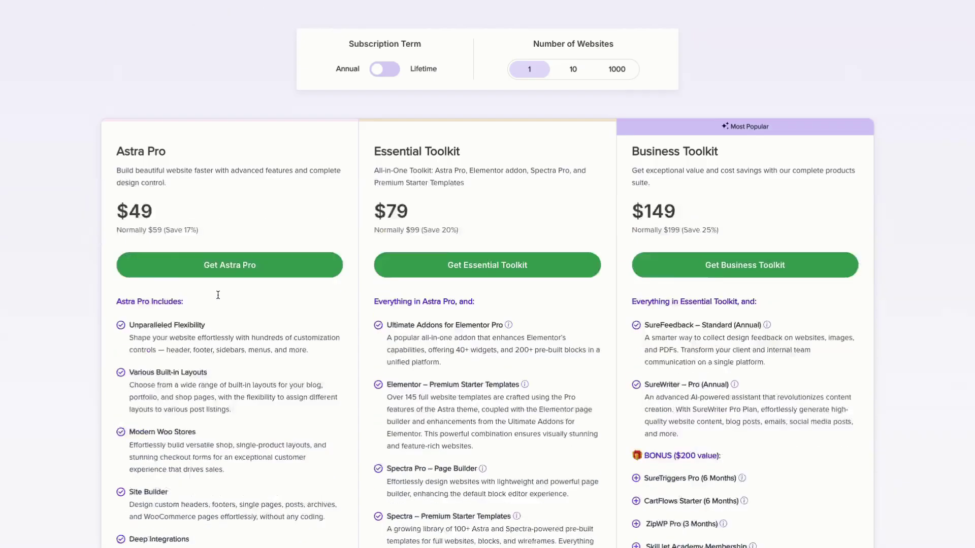
scroll(219, 299, up, 10)
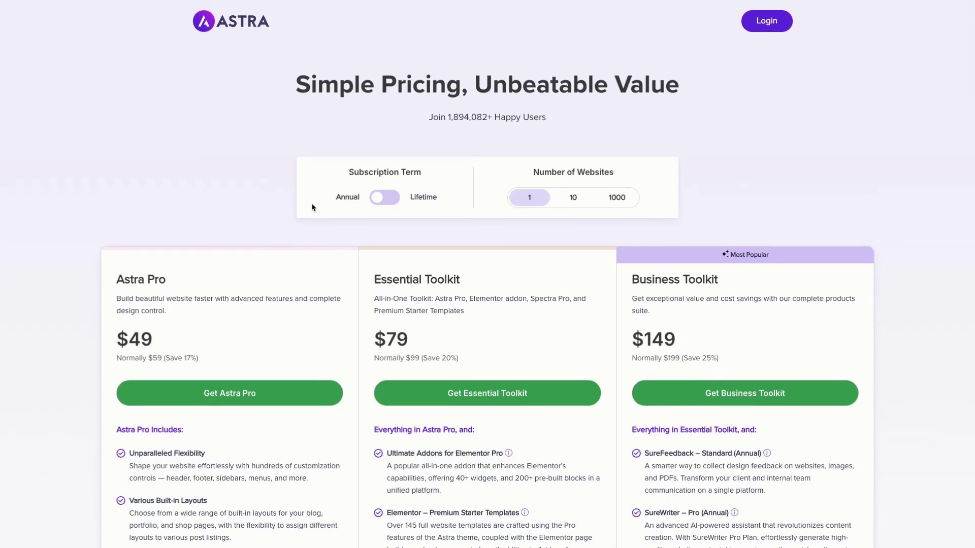
Return to the Astra home page and look through its features, reviews and pre-built website showcase
scroll(214, 154, left, 5)
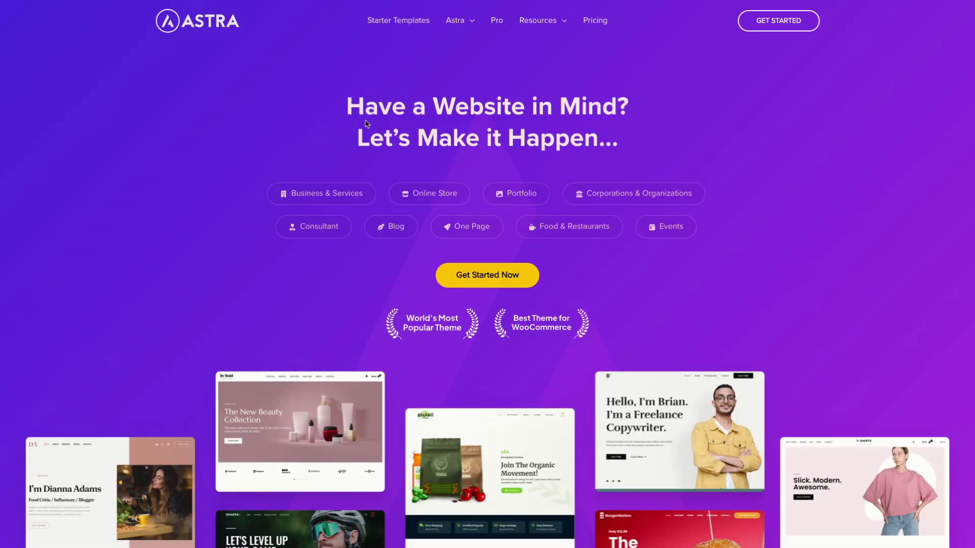
scroll(365, 123, down, 7)
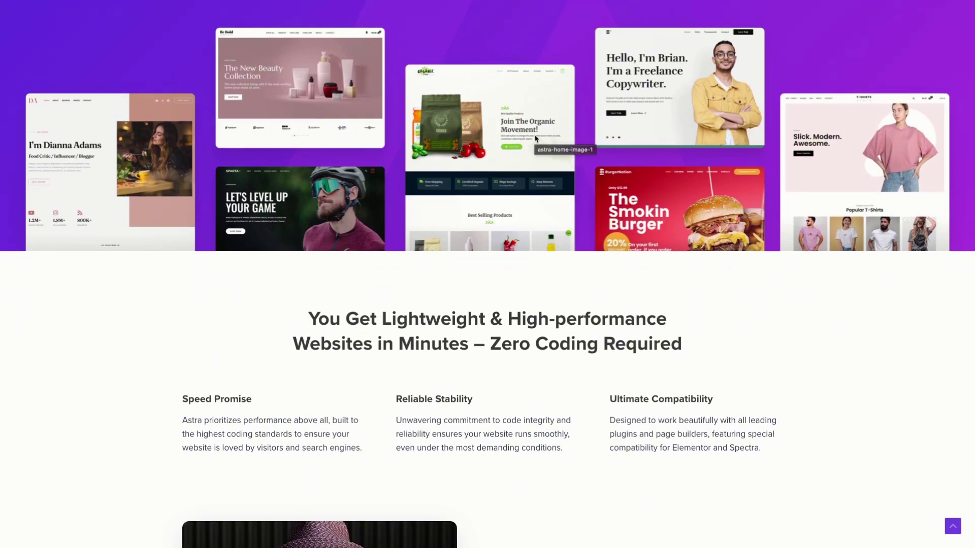
scroll(476, 261, down, 8)
scroll(476, 263, down, 10)
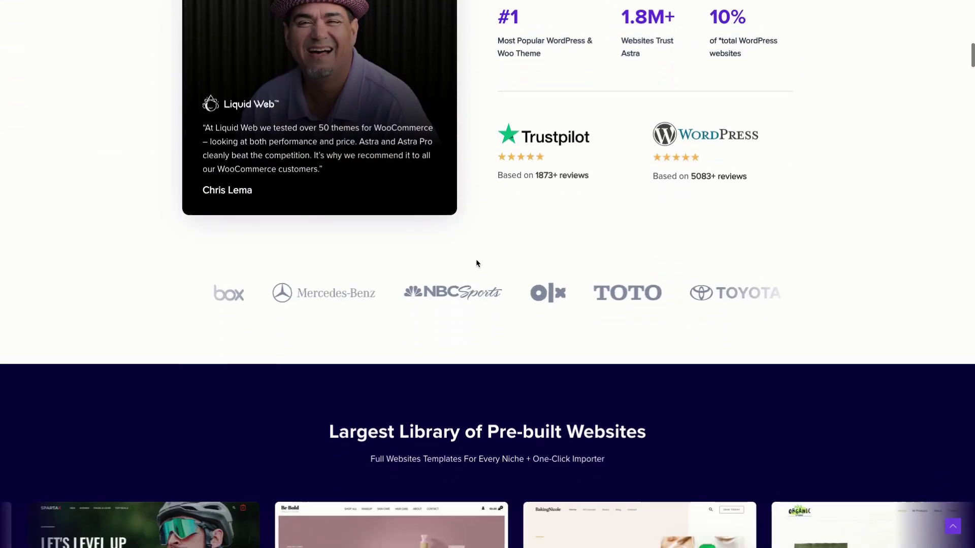
scroll(477, 263, down, 2)
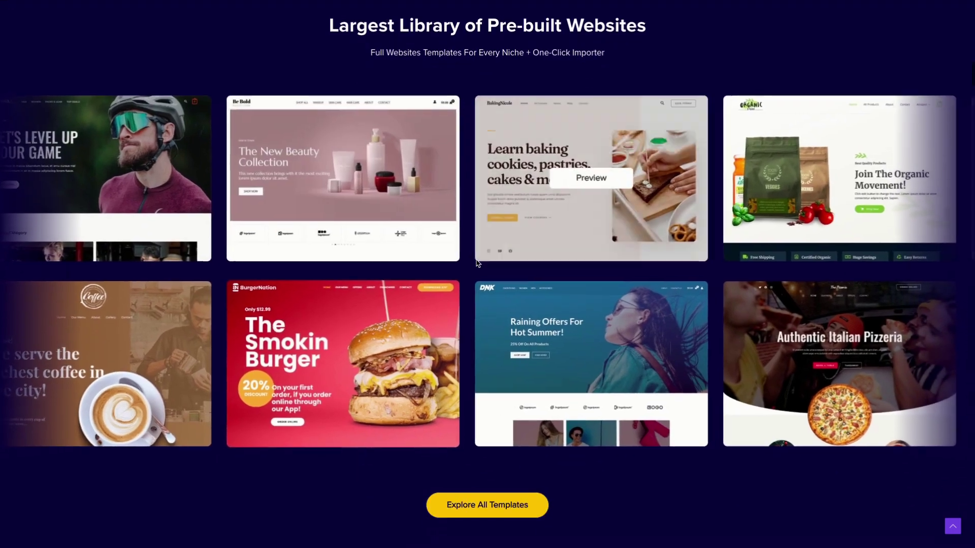
Open the complete Astra template library and browse the first page of website templates
click(488, 503)
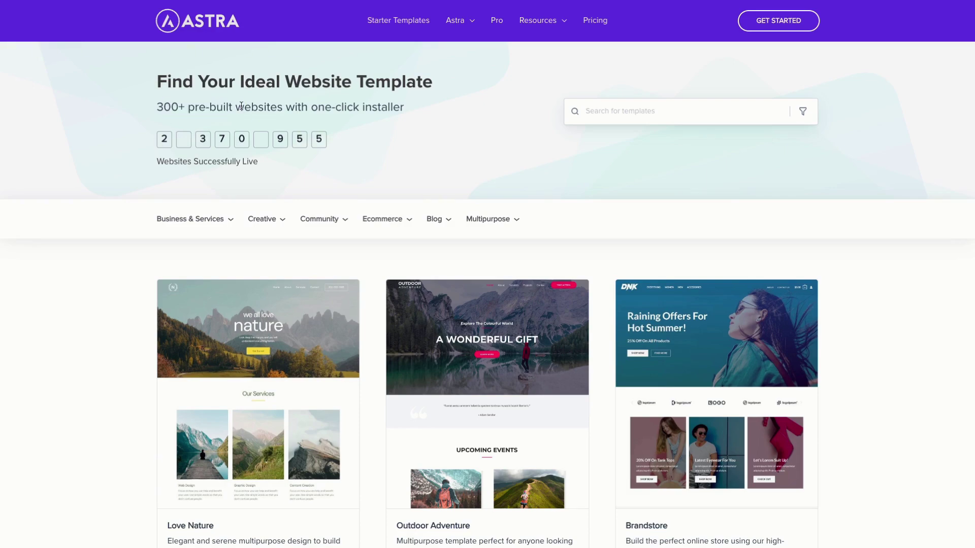
scroll(180, 269, down, 2)
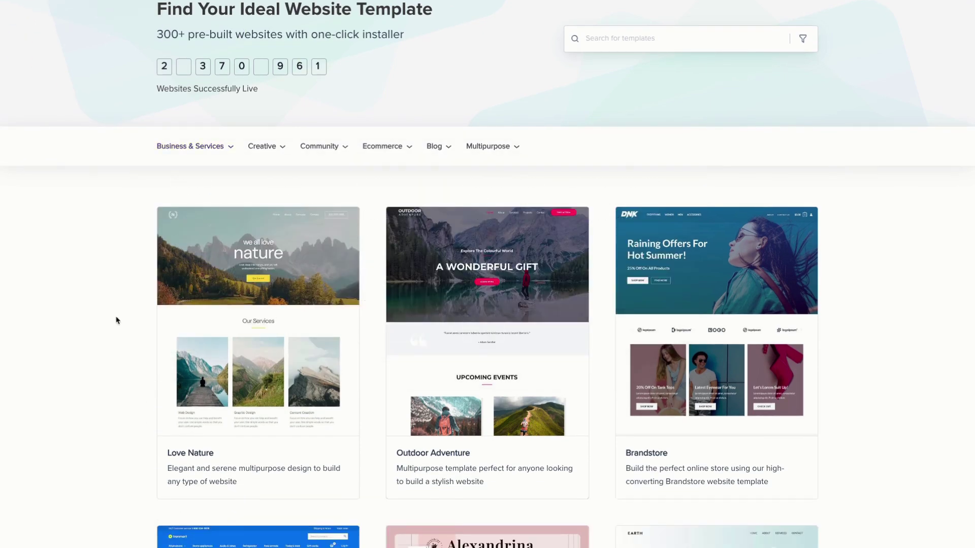
scroll(117, 321, down, 10)
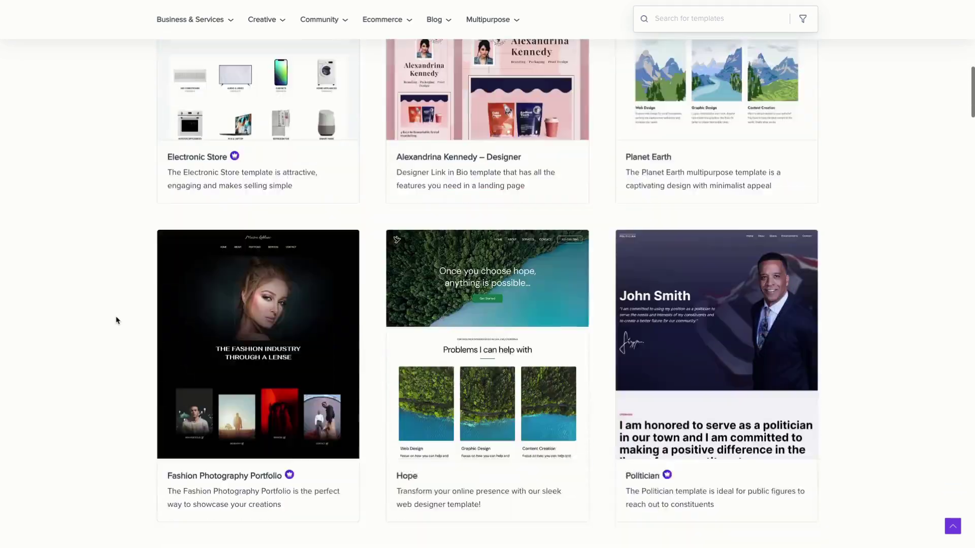
scroll(116, 321, down, 9)
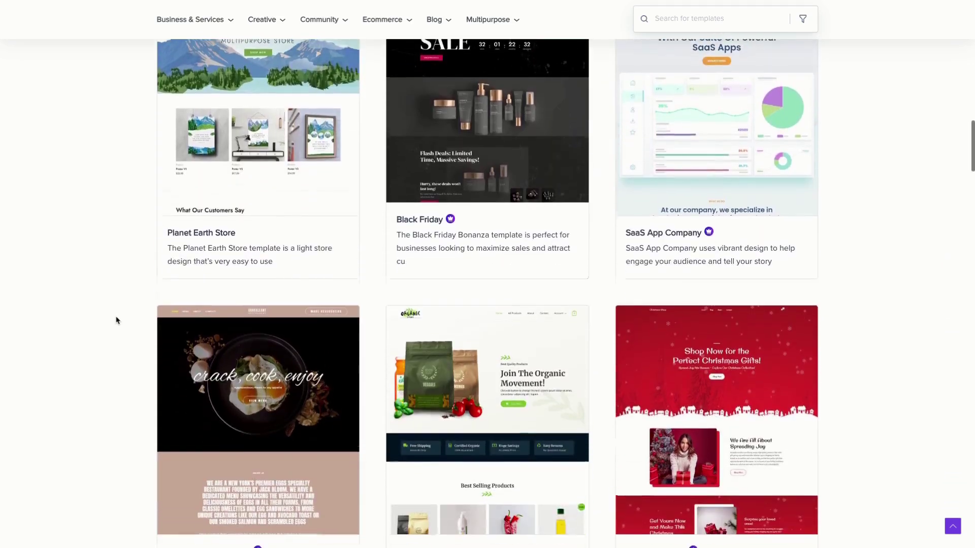
scroll(117, 321, down, 4)
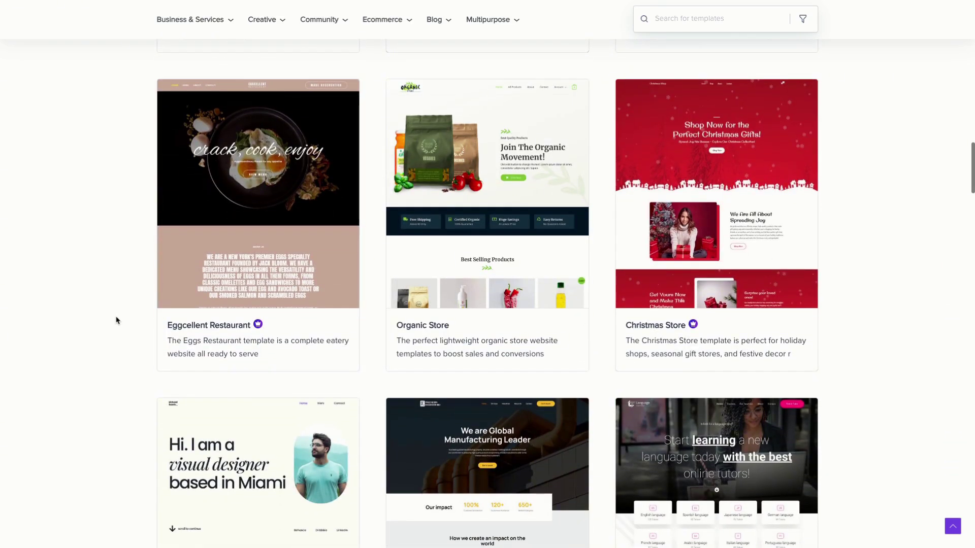
scroll(117, 321, down, 5)
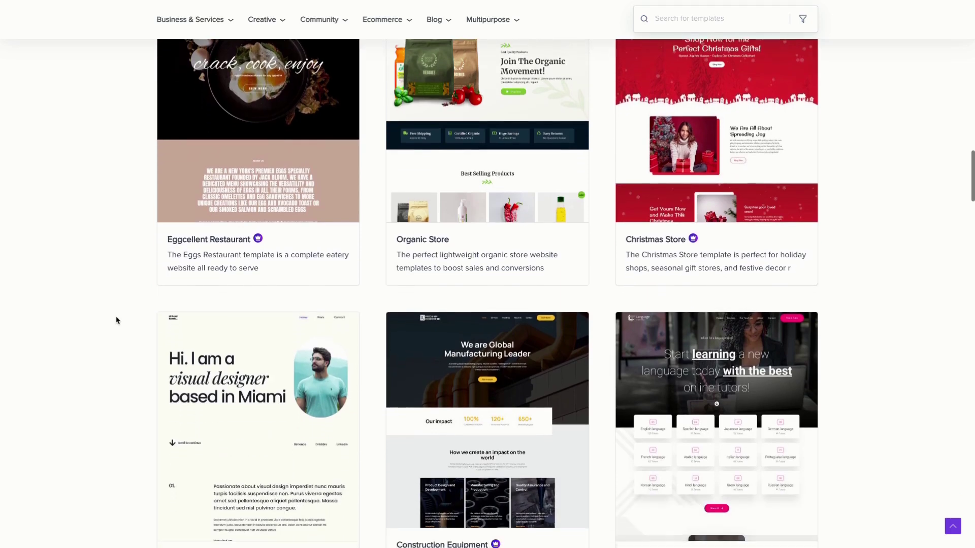
scroll(117, 321, down, 5)
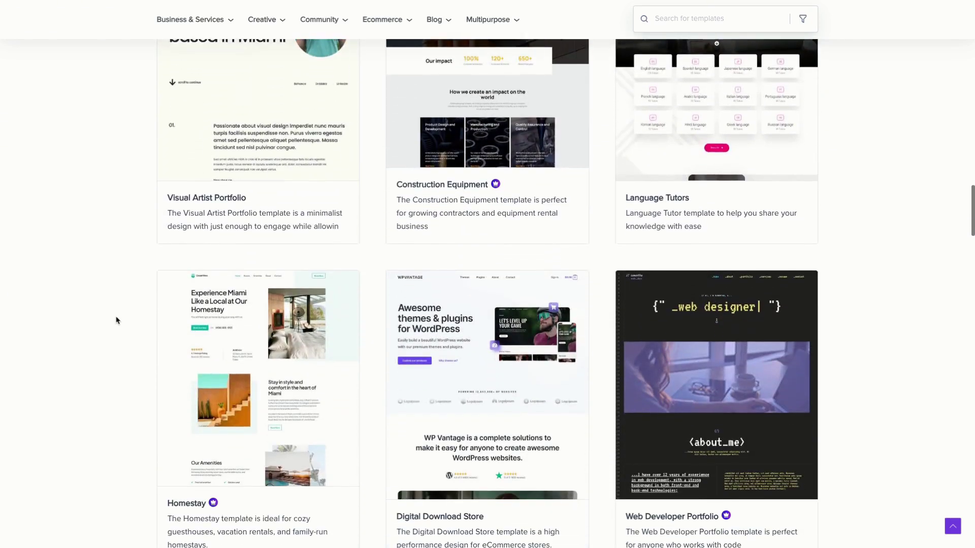
mouse_move(198, 259)
scroll(99, 308, down, 7)
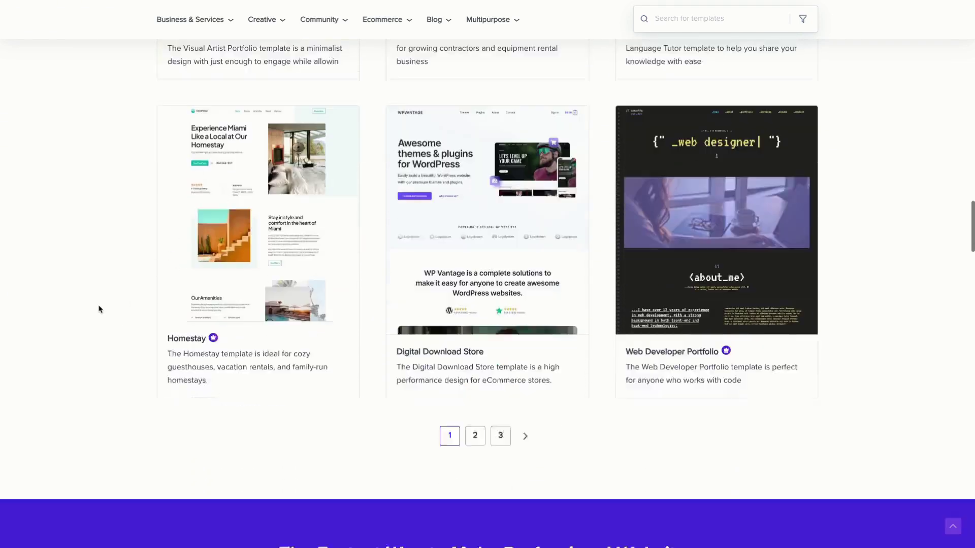
scroll(100, 309, up, 1)
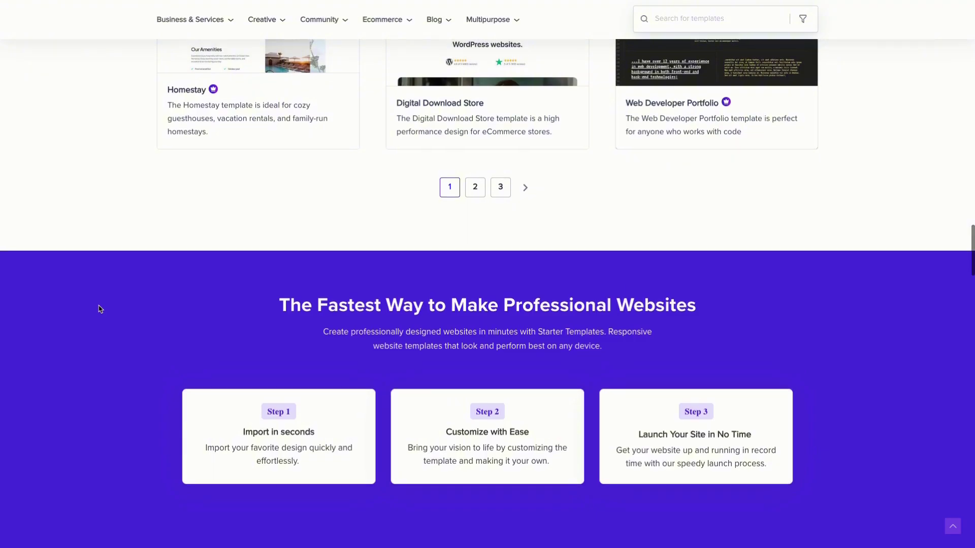
scroll(100, 308, up, 20)
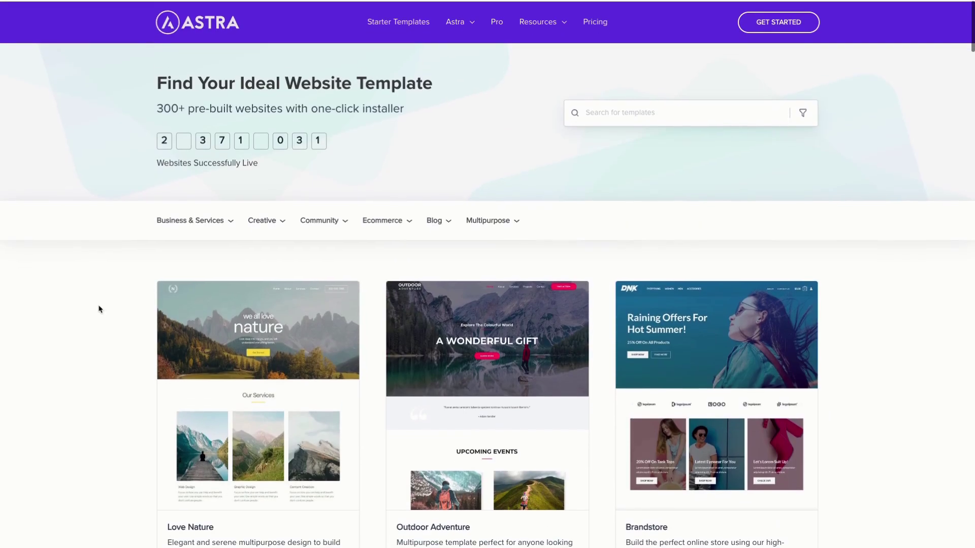
mouse_move(385, 246)
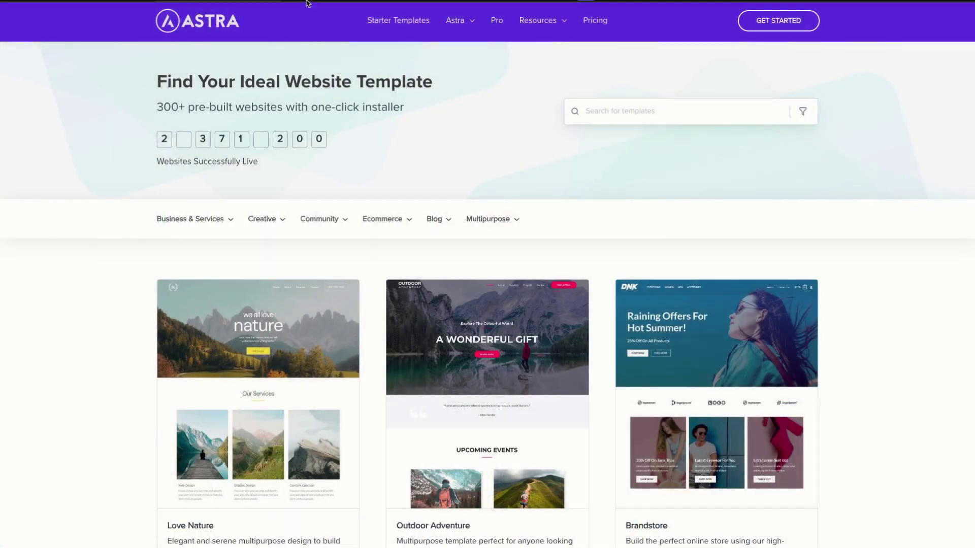
Switch to the PlanèteWP site and examine its front page with the current theme
mouse_move(306, 4)
click(102, 21)
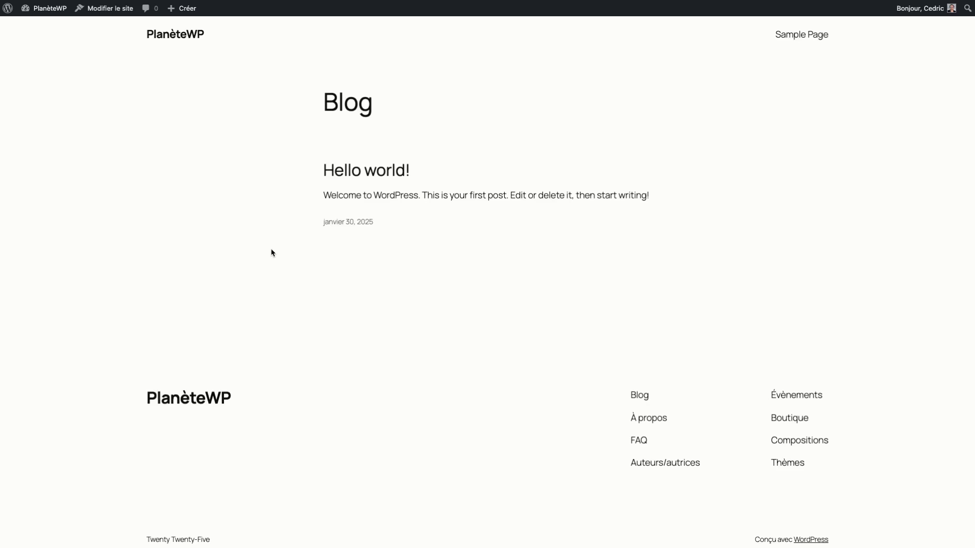
scroll(488, 235, down, 2)
scroll(487, 235, up, 3)
Go to the WordPress dashboard of PlanèteWP and open the list of installed themes
click(51, 25)
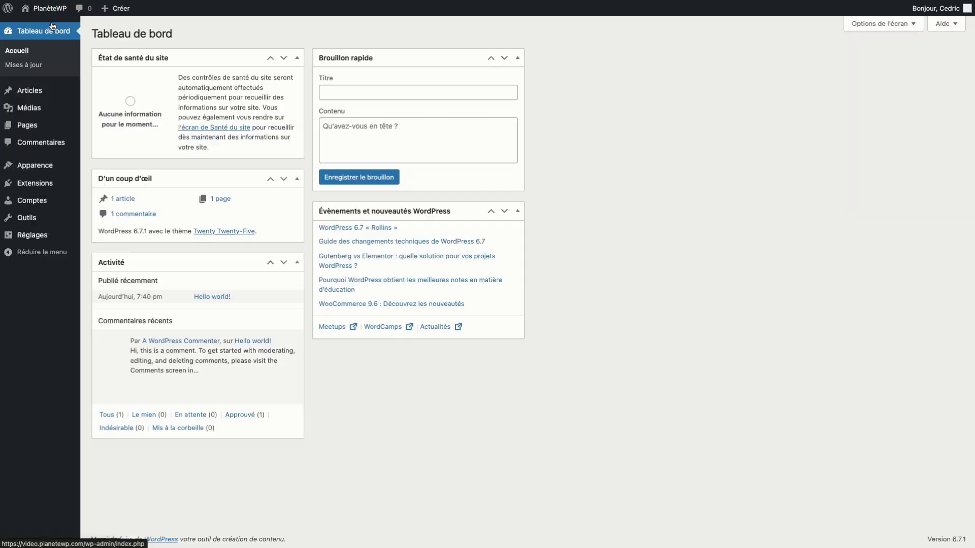
mouse_move(32, 165)
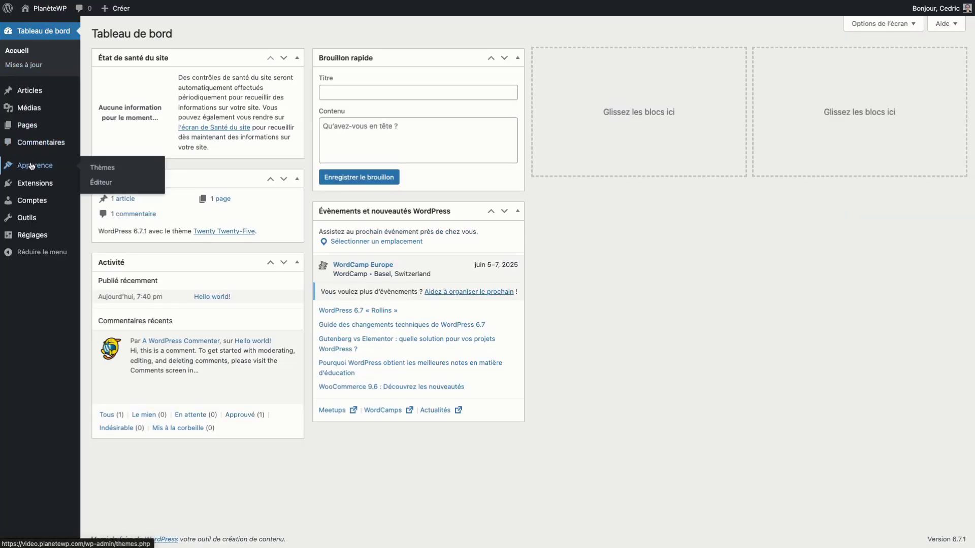
click(107, 173)
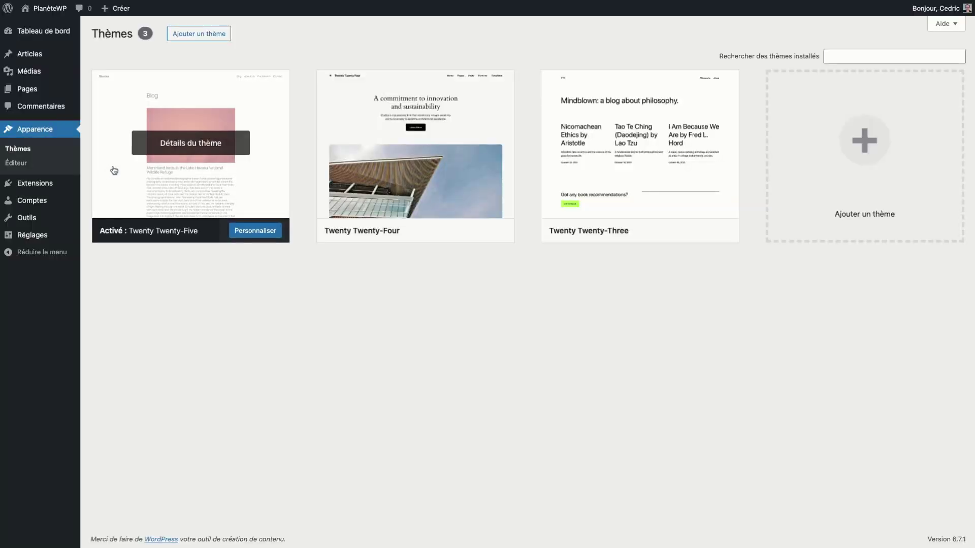
Add the Astra theme from the popular themes, installing and activating it on the site
click(213, 37)
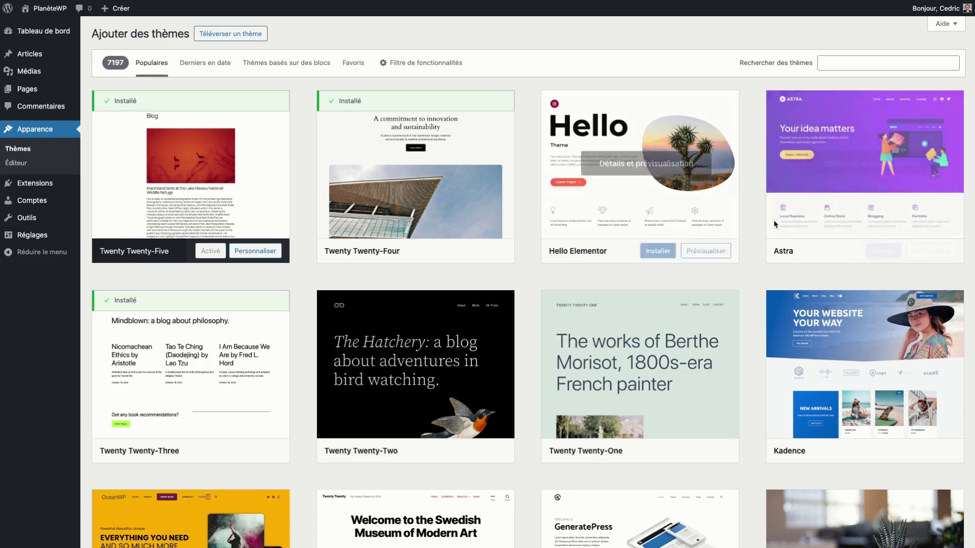
mouse_move(259, 171)
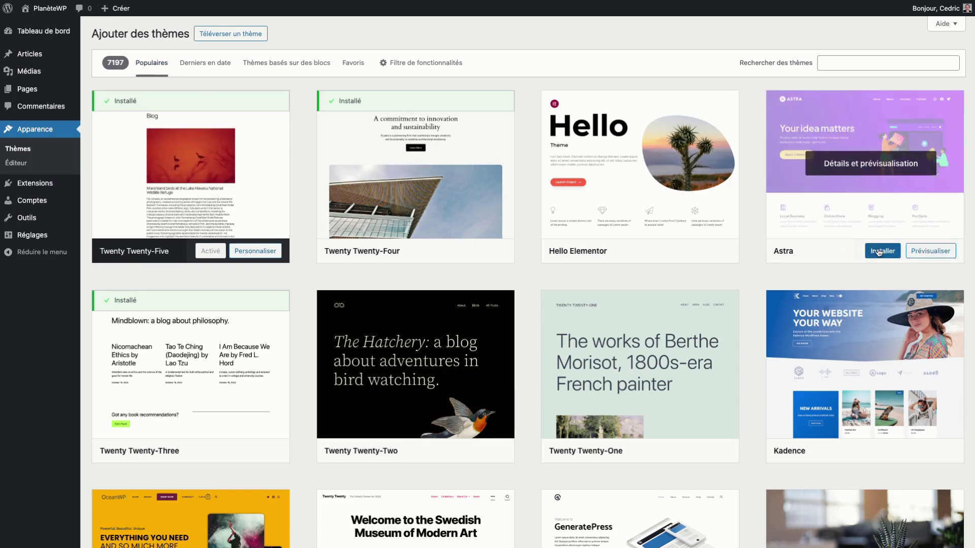
click(877, 251)
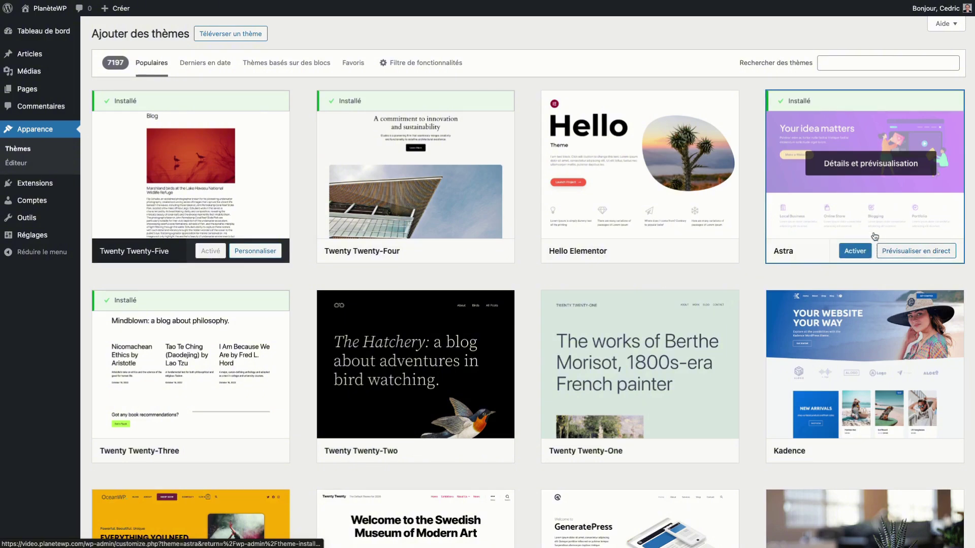
click(856, 250)
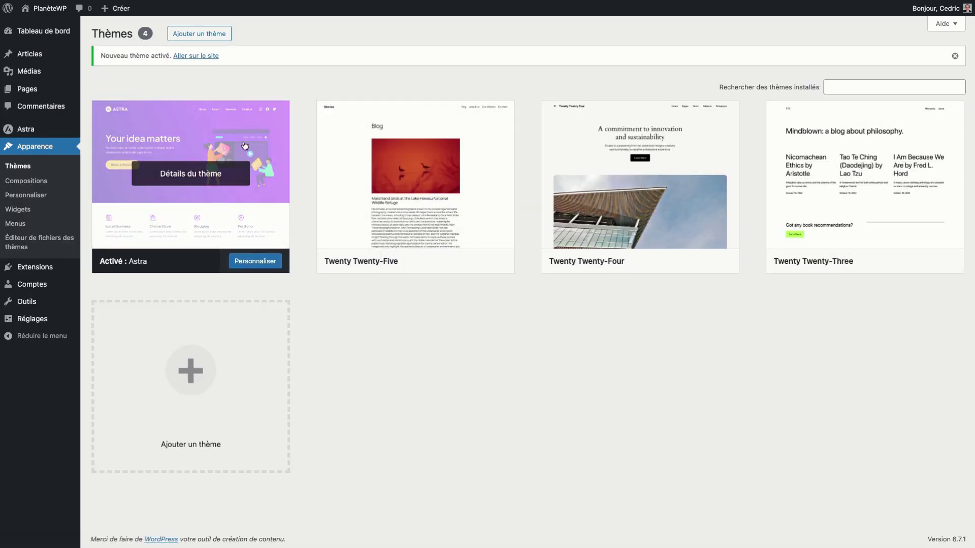
View the PlanèteWP site with Astra active in a separate browser tab and open its Sample Page
mouse_move(50, 9)
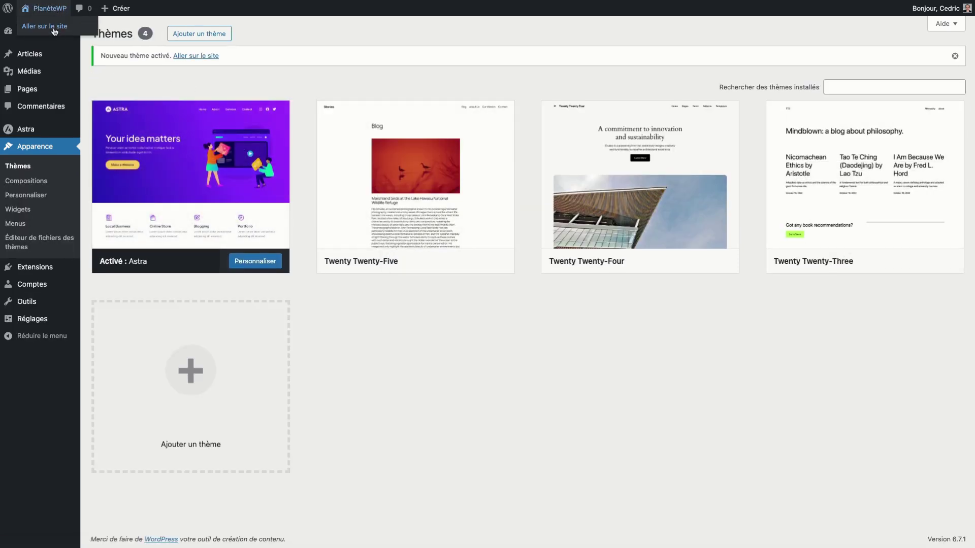
super+click(44, 26)
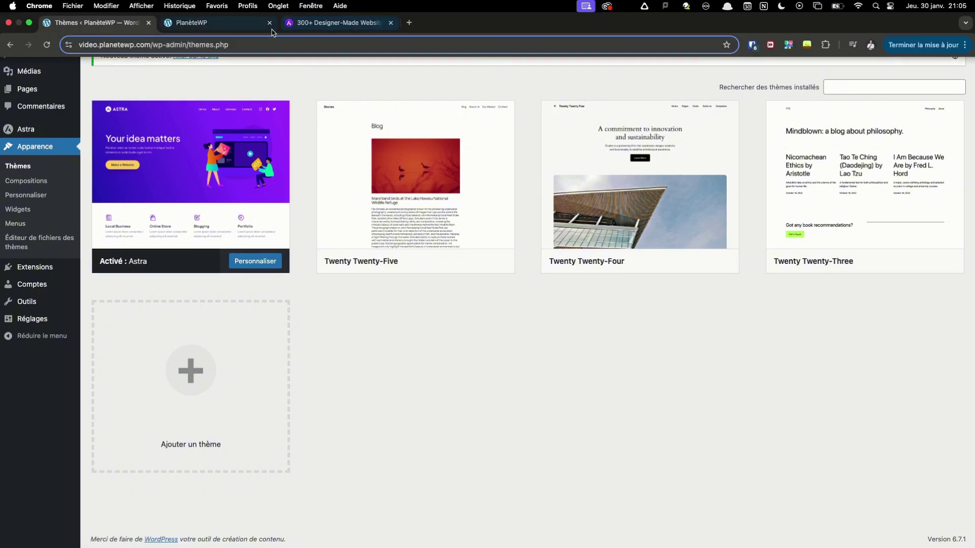
click(224, 27)
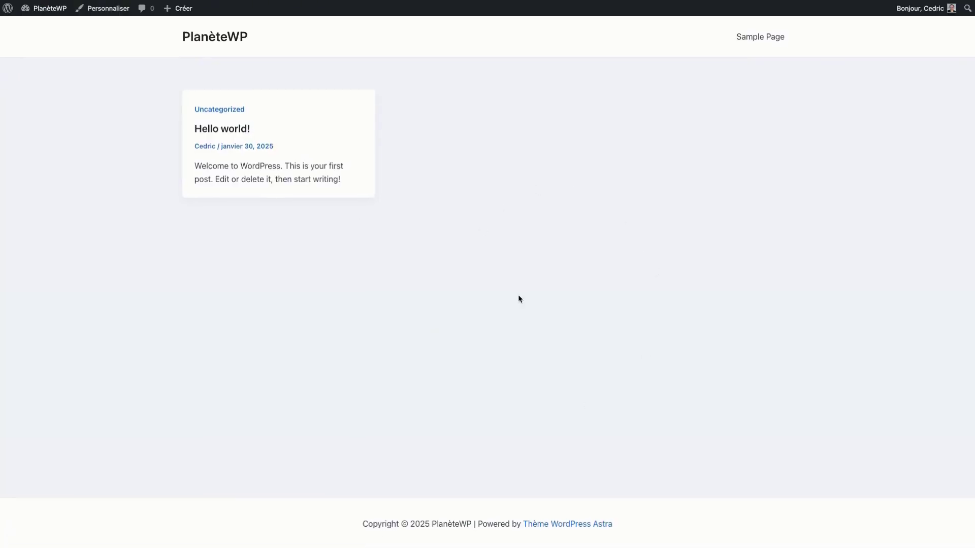
click(774, 42)
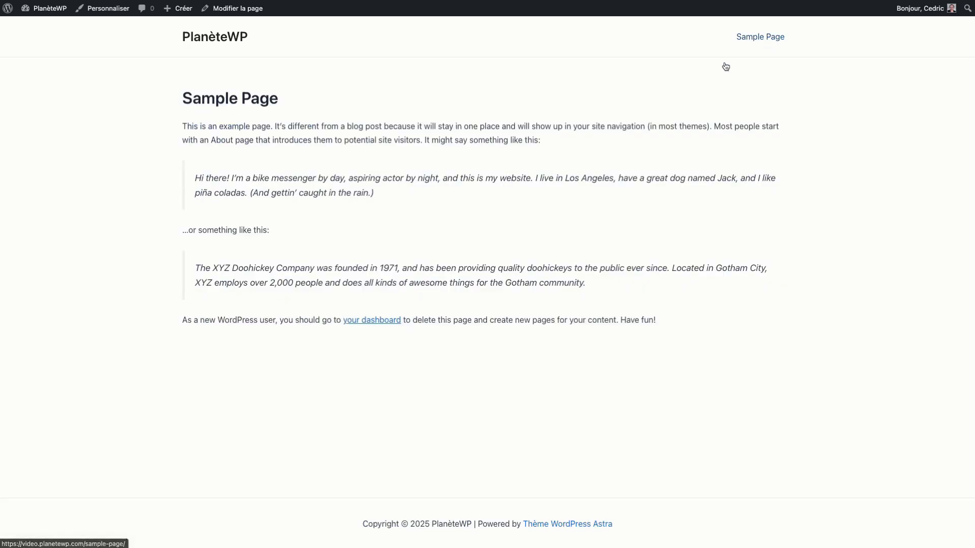
Return to the dashboard, open the Astra theme customizer and look over the home page preview
click(51, 31)
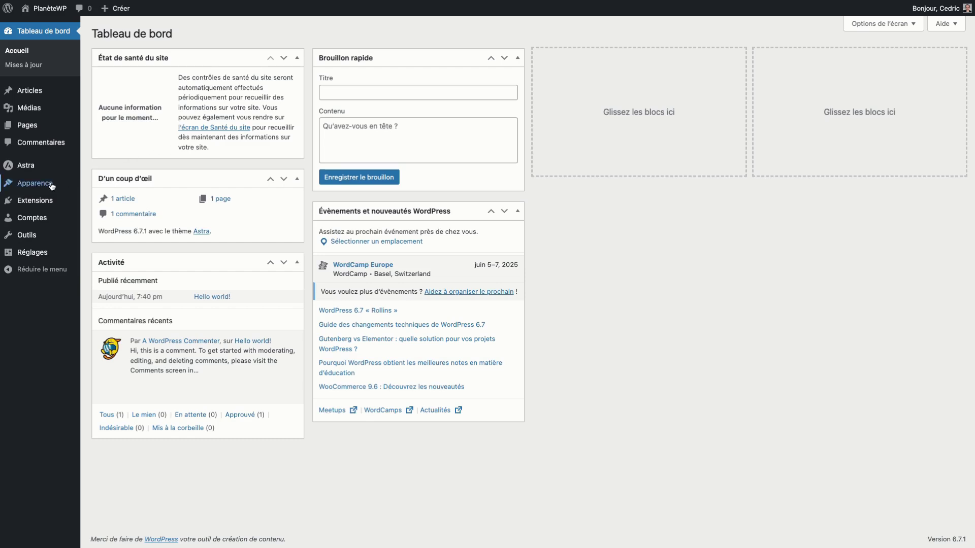
mouse_move(52, 187)
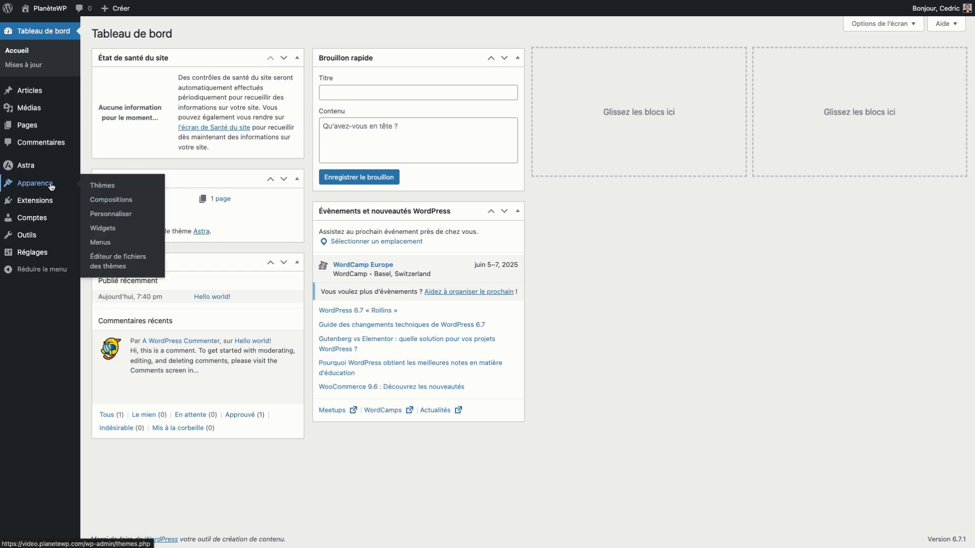
click(105, 214)
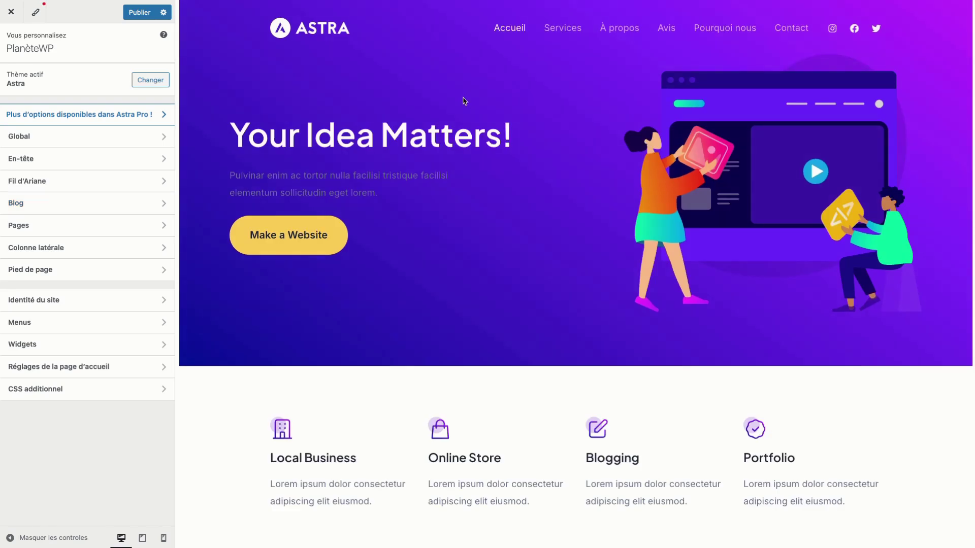
scroll(484, 238, down, 10)
scroll(483, 239, up, 12)
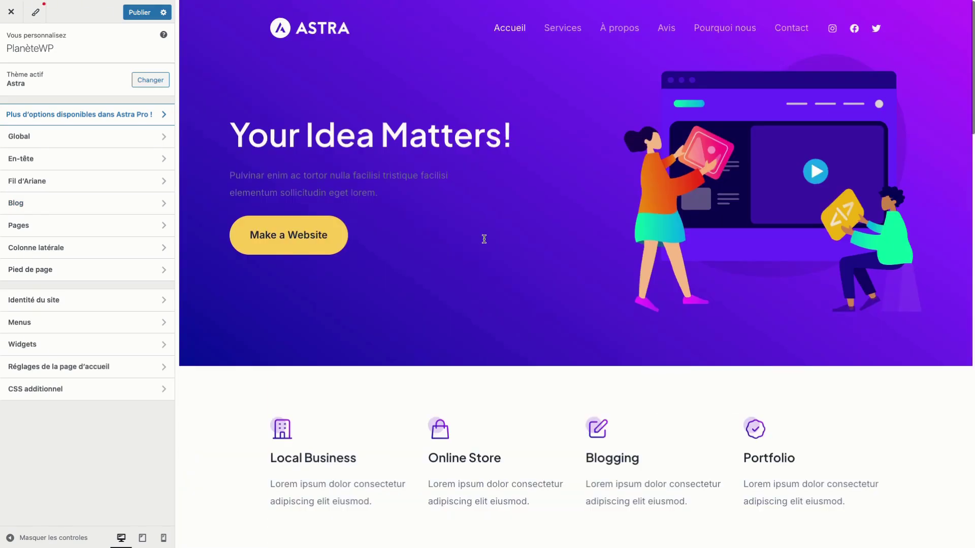
Look over the home page preview, and open the style guide to review its logo, buttons, colours and typography
scroll(484, 240, down, 15)
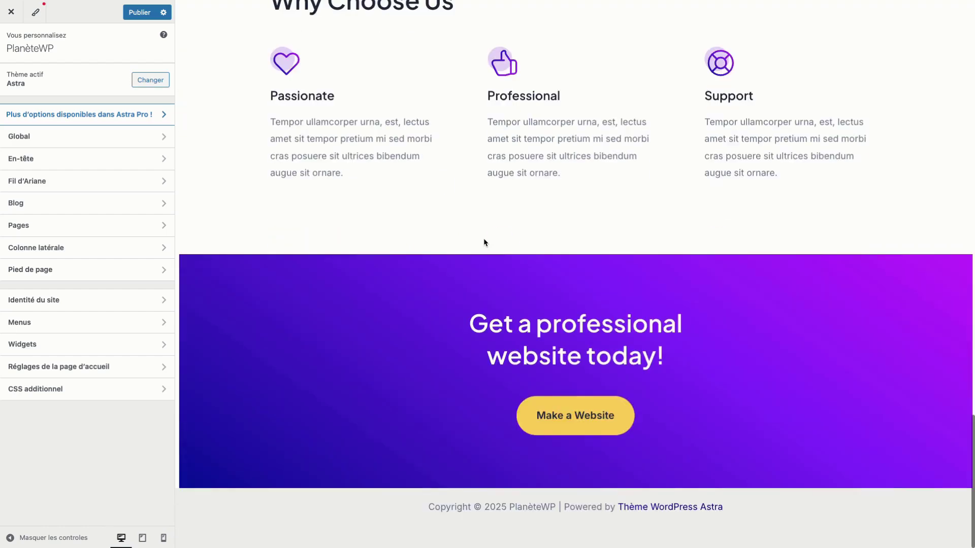
scroll(483, 238, up, 15)
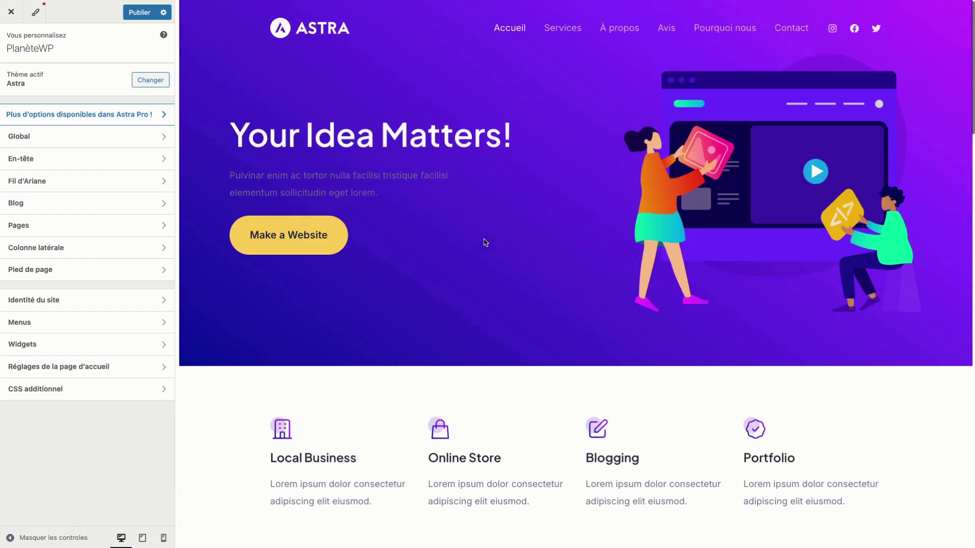
click(39, 12)
scroll(333, 309, down, 5)
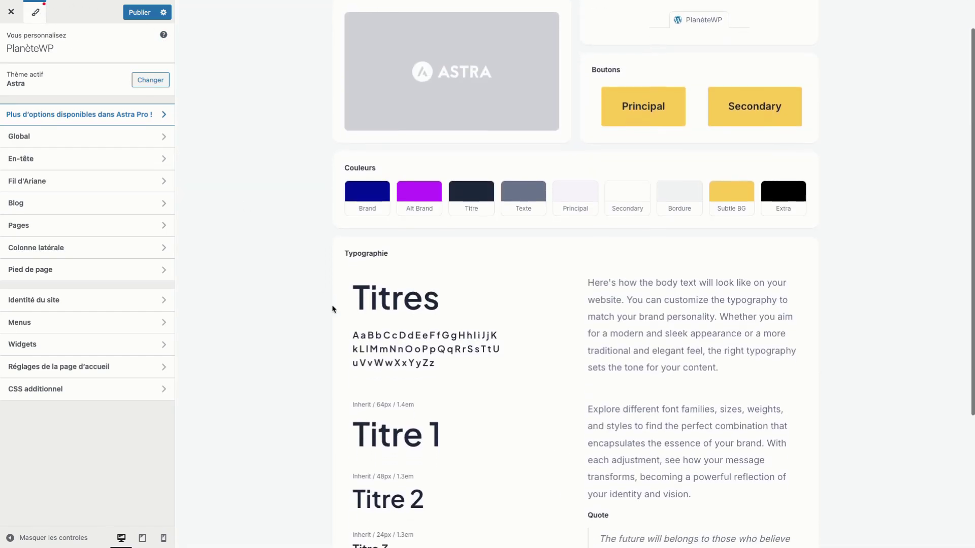
scroll(332, 309, up, 5)
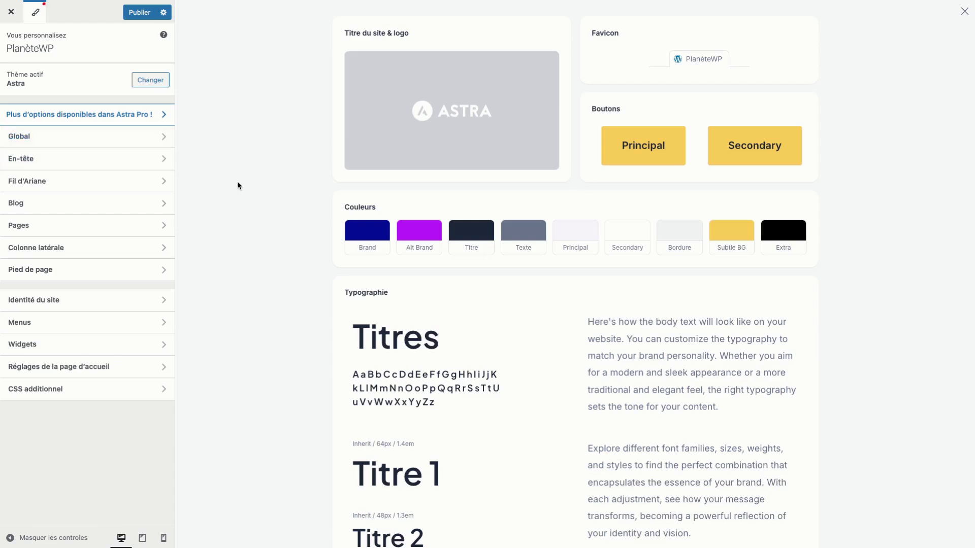
Open the Global settings of the theme and look through the style guide alongside them
click(88, 139)
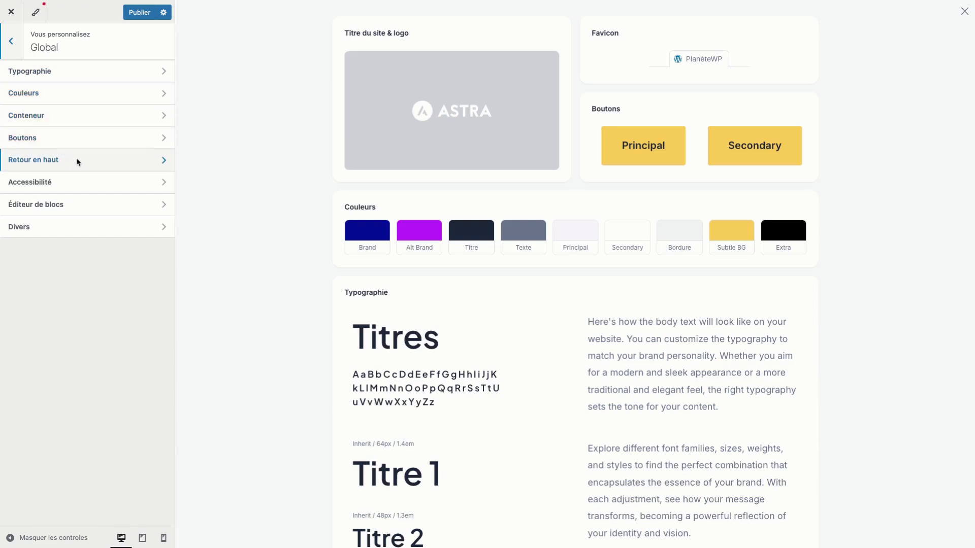
scroll(398, 354, down, 3)
scroll(396, 352, down, 2)
scroll(396, 353, up, 5)
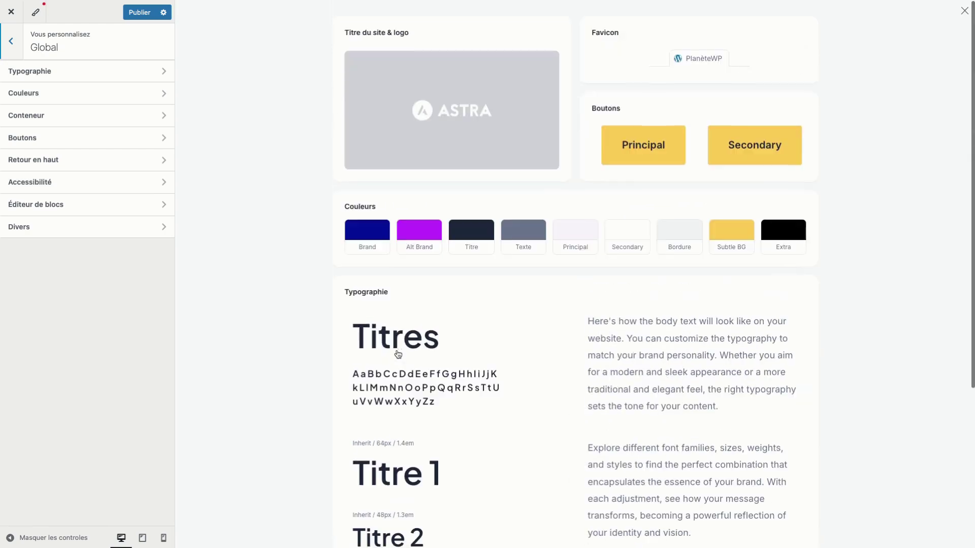
Close the style guide and look over the whole home page preview down to the footer
click(43, 15)
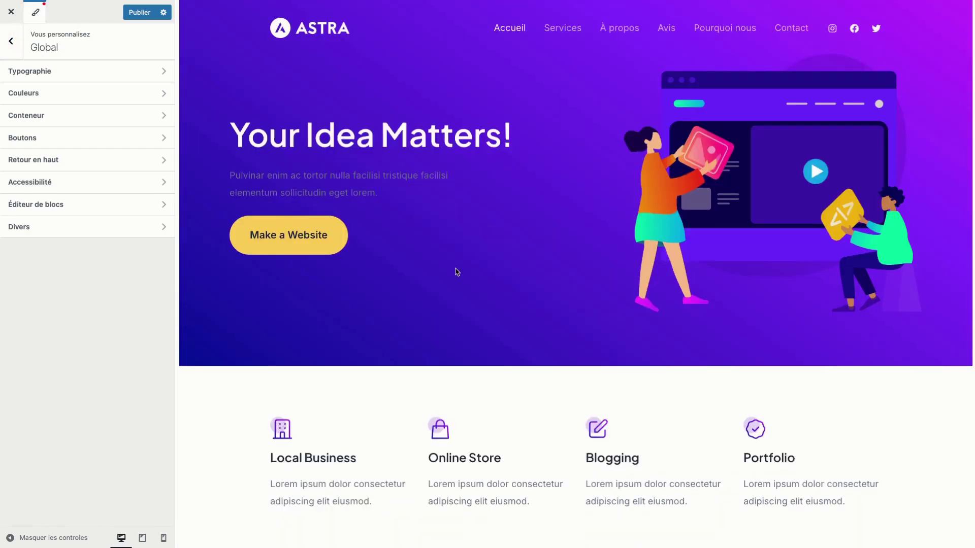
scroll(456, 269, down, 20)
scroll(456, 272, down, 2)
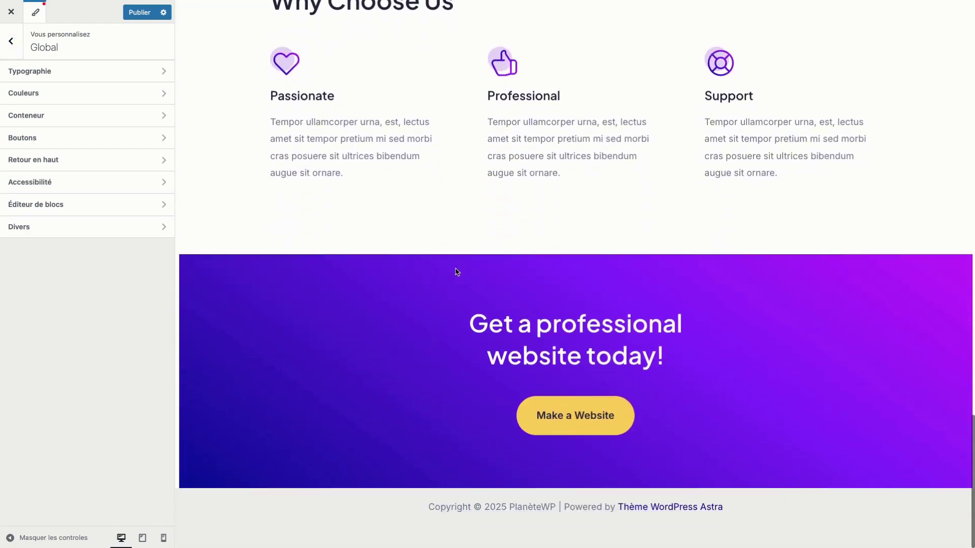
scroll(456, 272, up, 20)
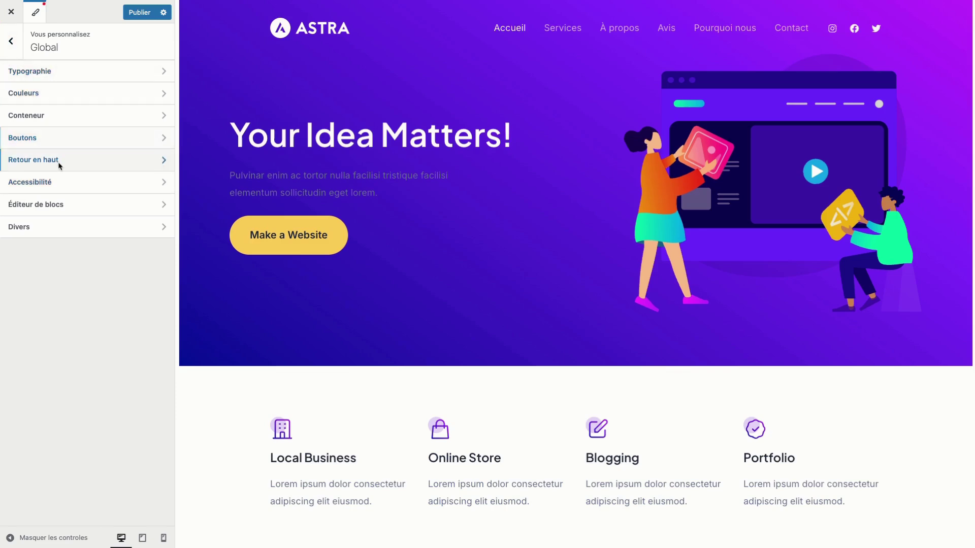
Look into the Divers section of the Global settings and the En-tête builder, returning to the main customizer list
click(46, 232)
click(11, 40)
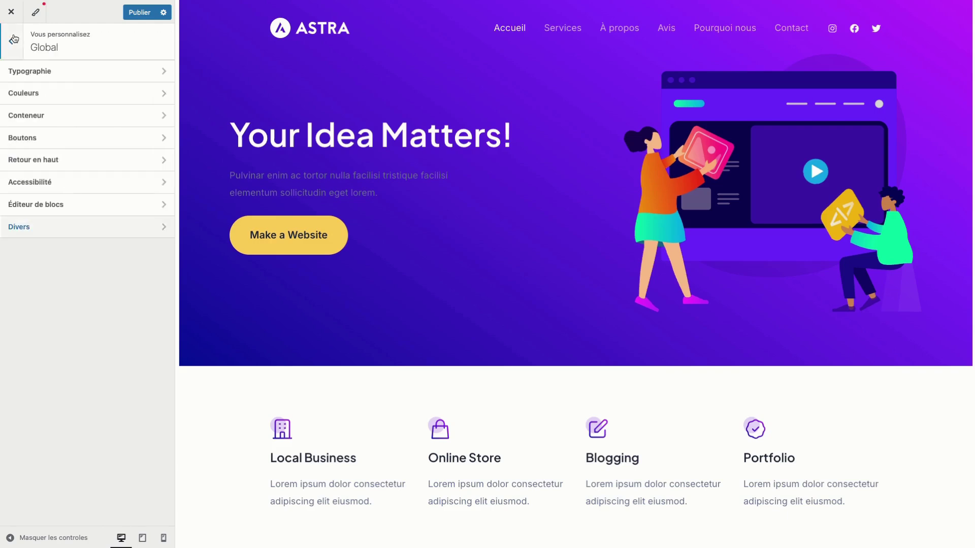
click(13, 39)
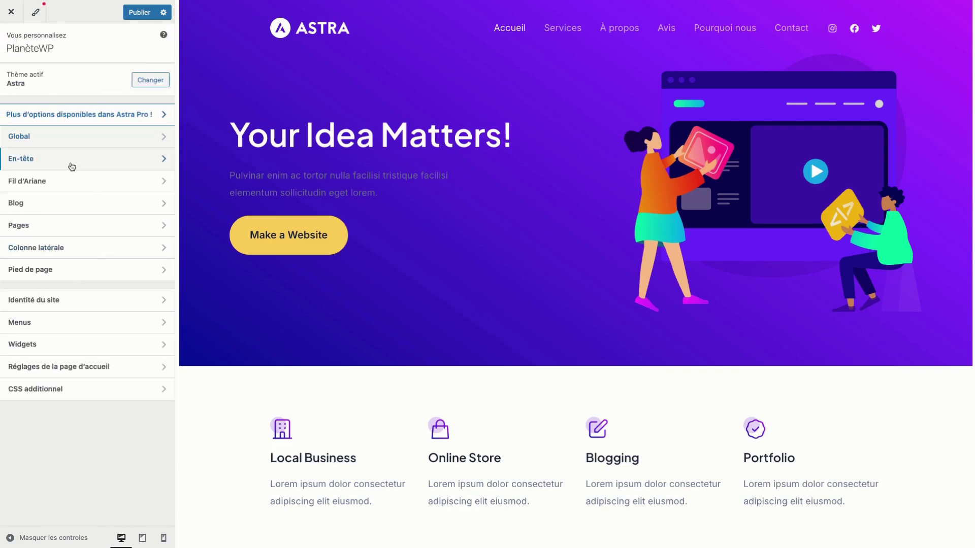
click(71, 167)
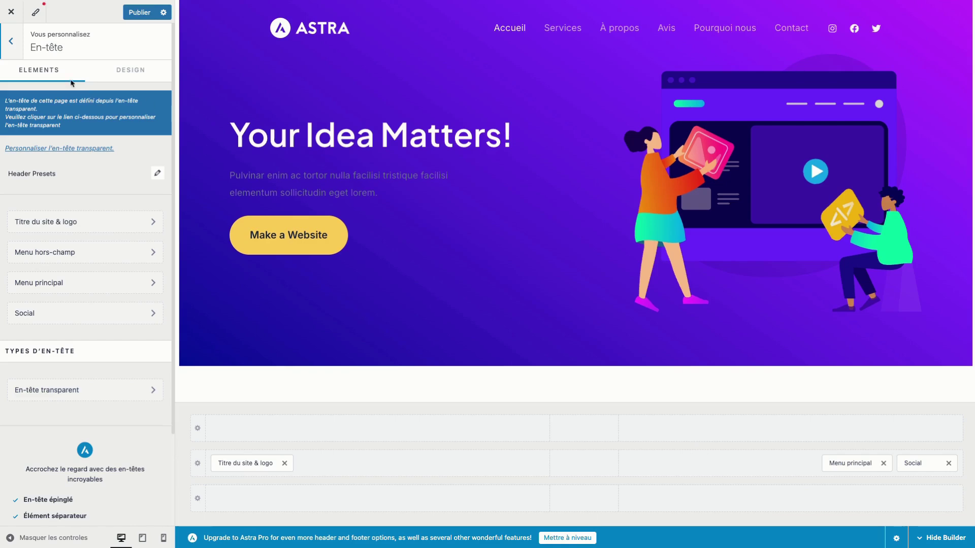
click(11, 41)
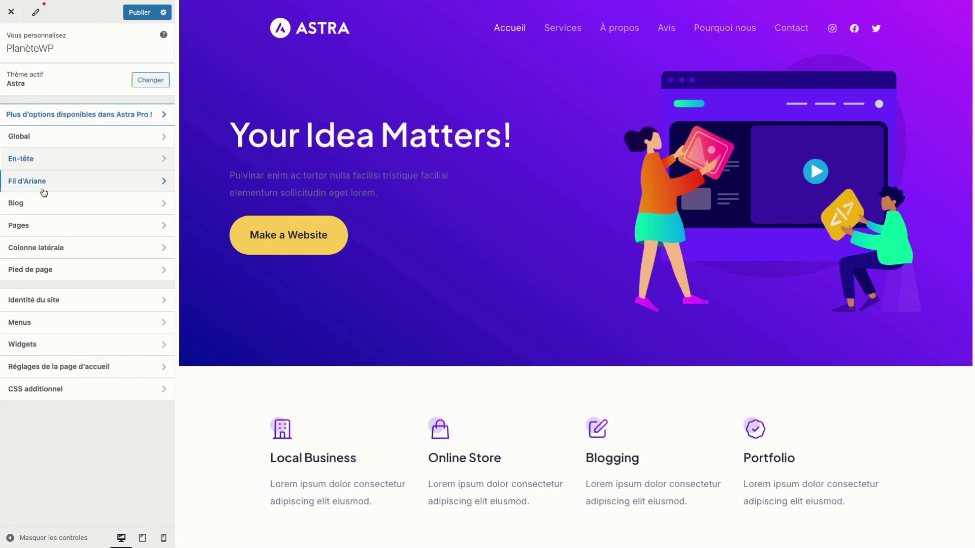
Examine the Blog / Archive layout options and the Pied de page builder, returning to the main customizer list
click(42, 203)
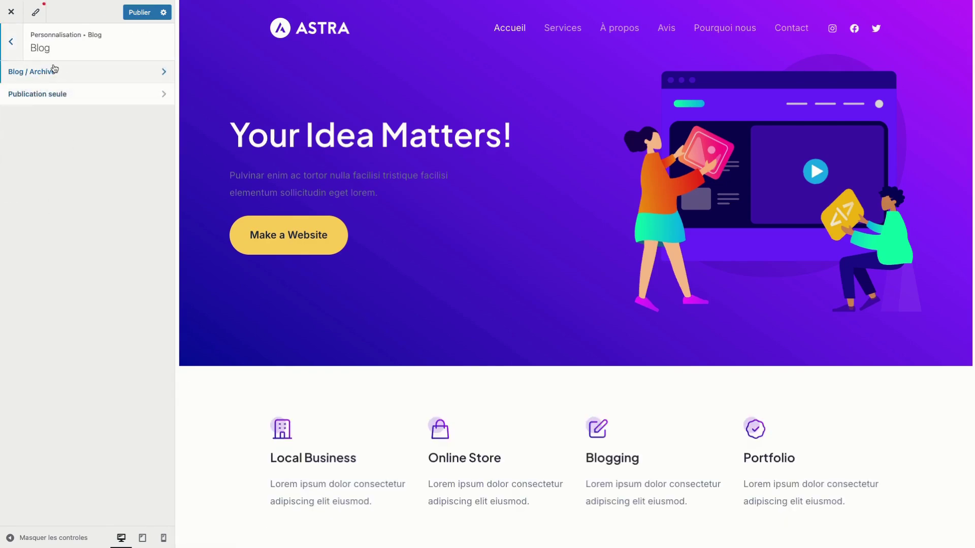
click(57, 72)
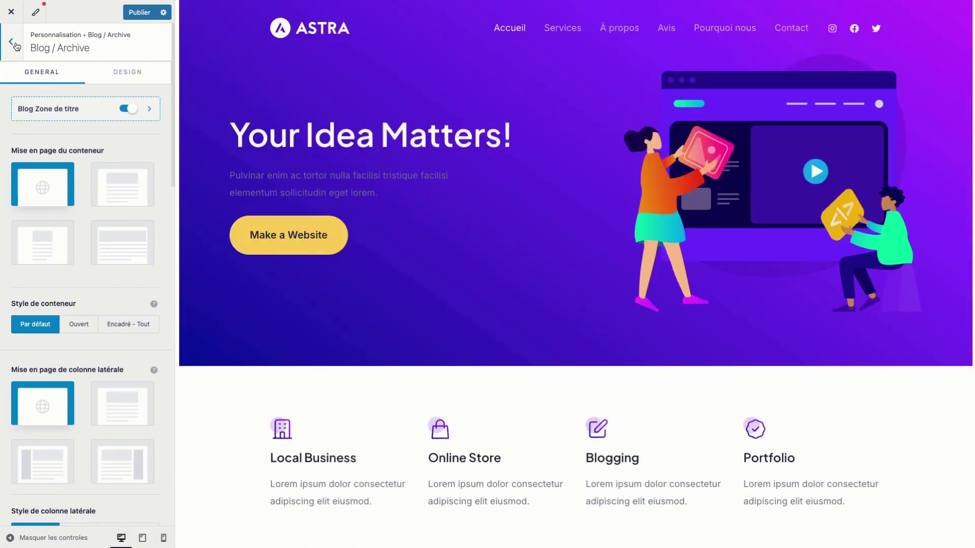
click(16, 47)
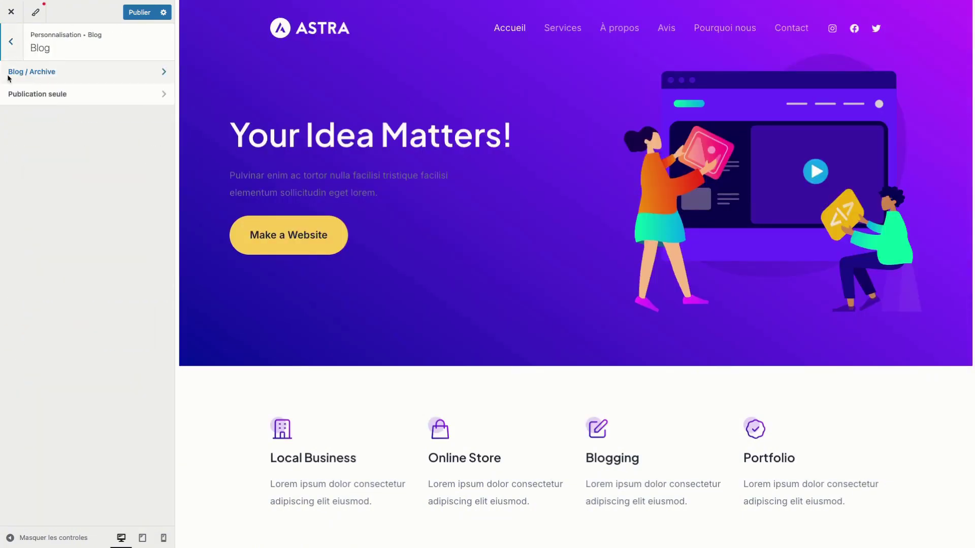
click(14, 54)
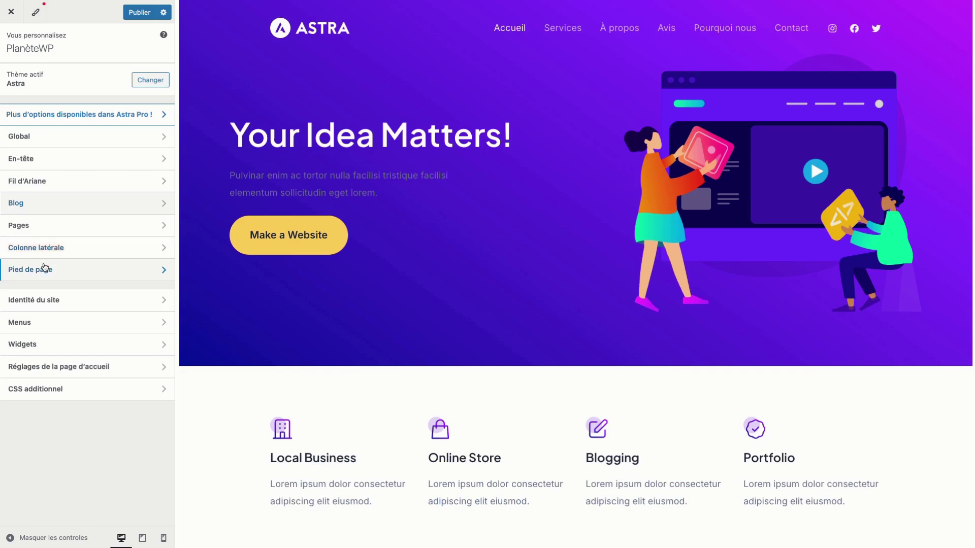
click(45, 269)
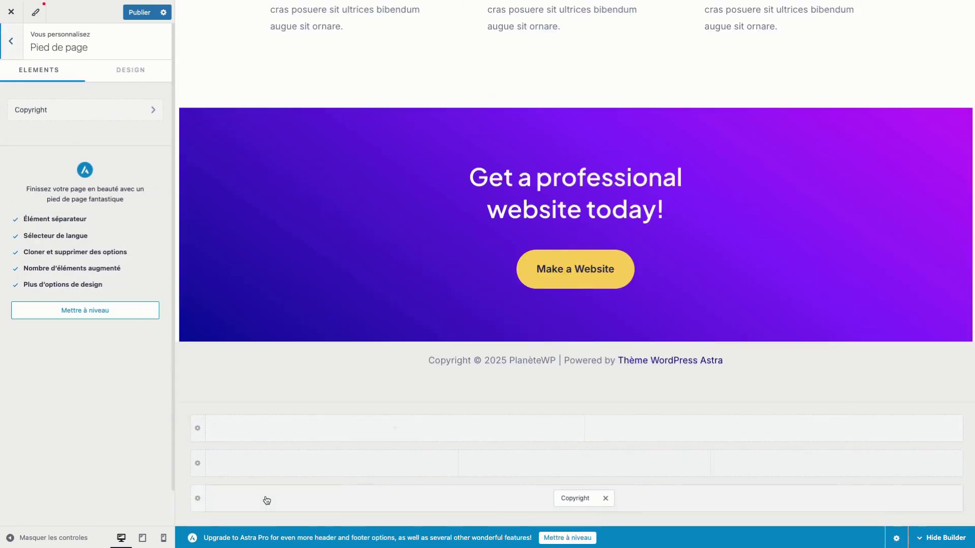
click(20, 43)
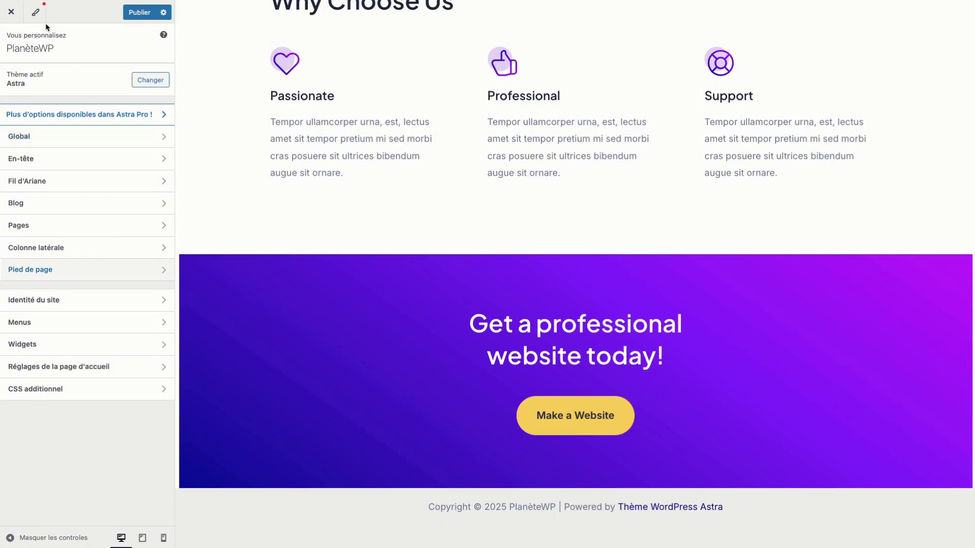
Display the style guide with the global Typographie settings open, and review the font options and heading samples
click(42, 23)
scroll(337, 198, up, 3)
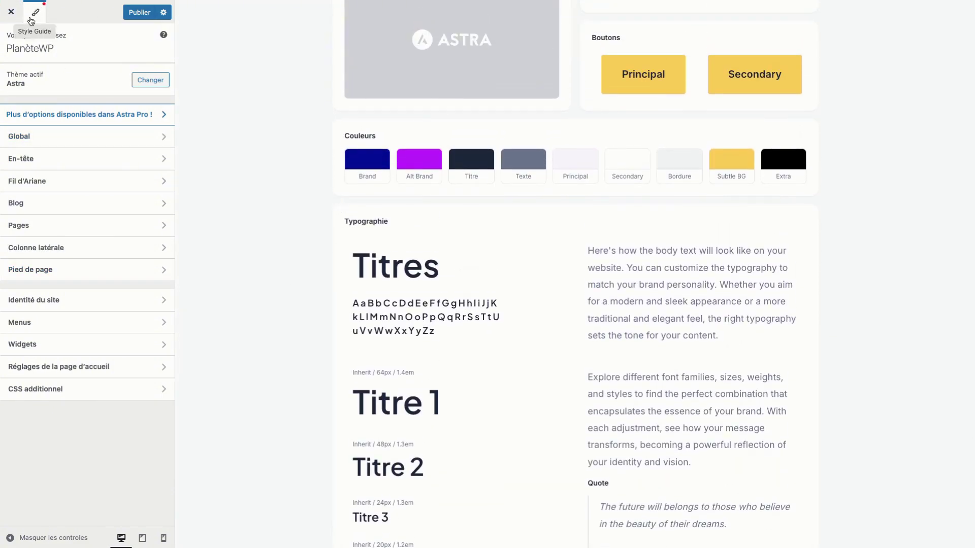
click(72, 136)
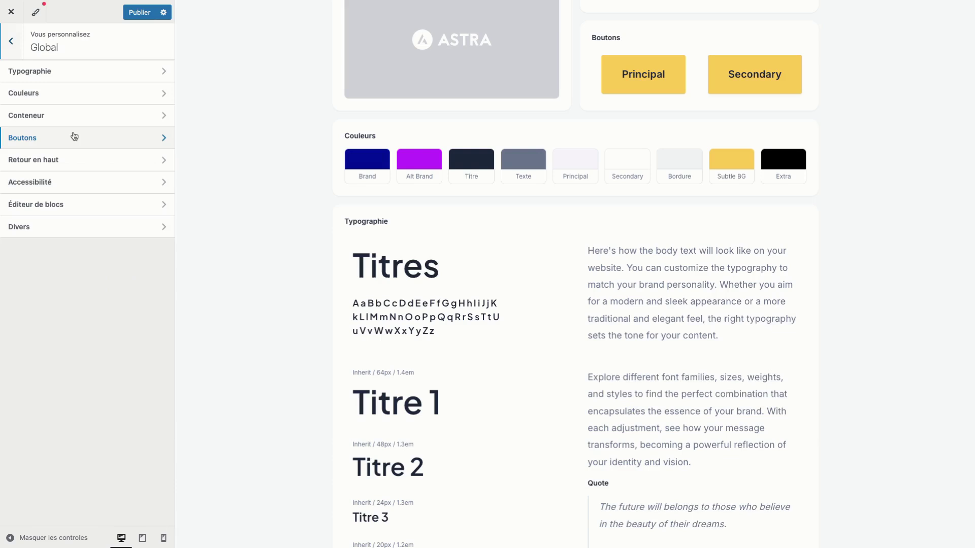
click(76, 78)
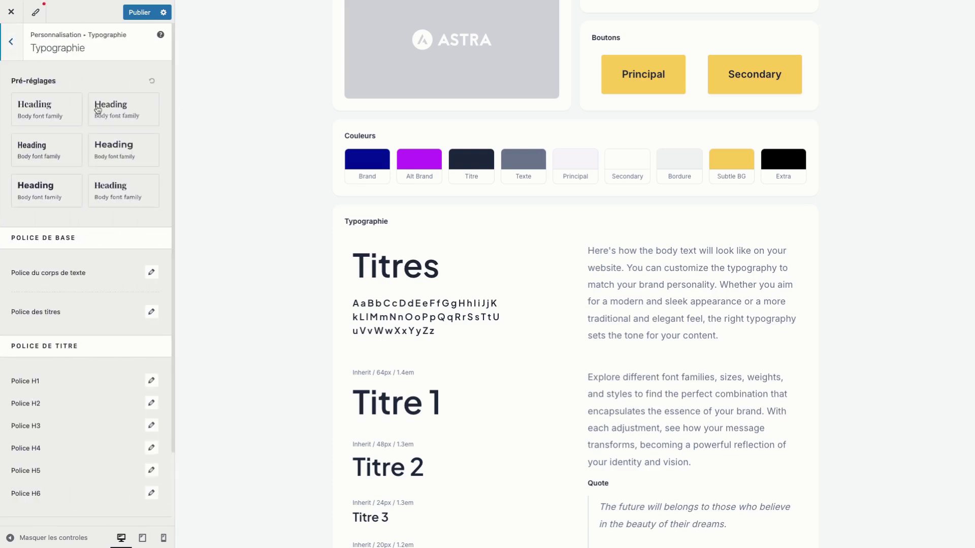
scroll(109, 263, down, 2)
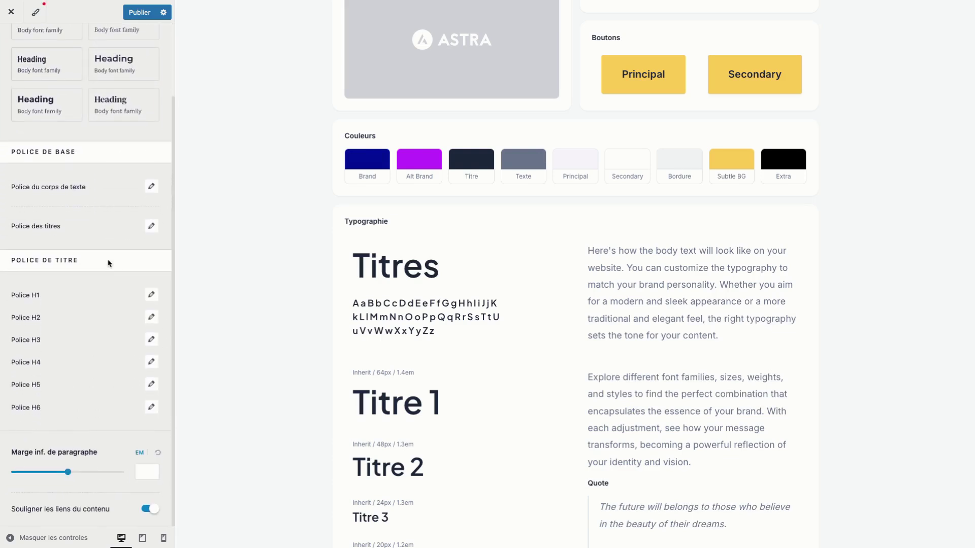
scroll(109, 263, up, 2)
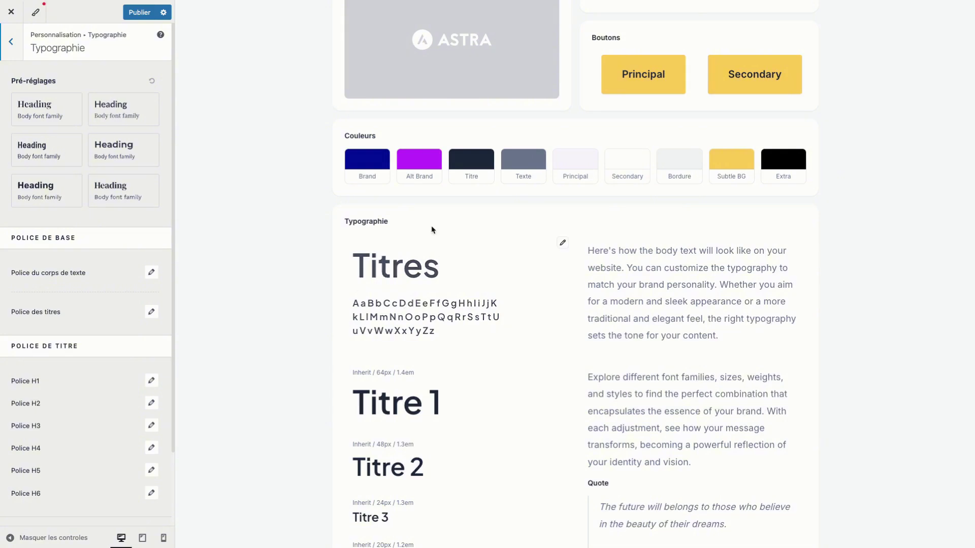
scroll(543, 335, down, 2)
scroll(543, 335, down, 4)
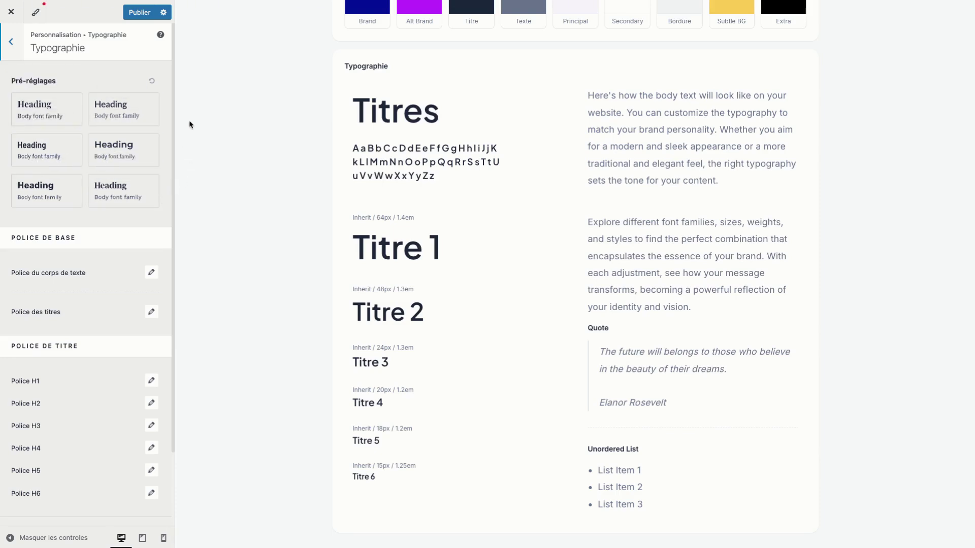
Try out several typography presets in the style guide, including Montserrat / Source Sans Pro and Rubik / Karla
click(117, 119)
click(119, 148)
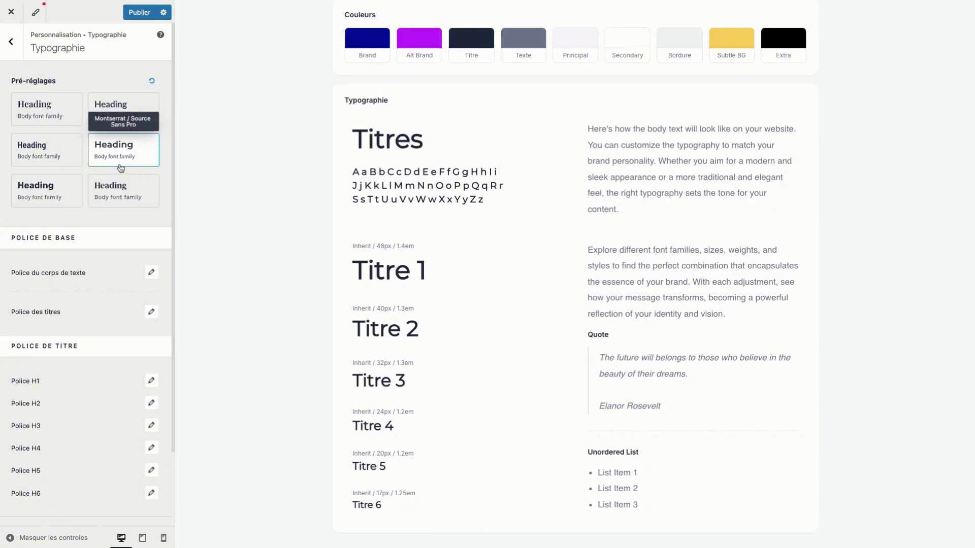
click(123, 183)
click(68, 201)
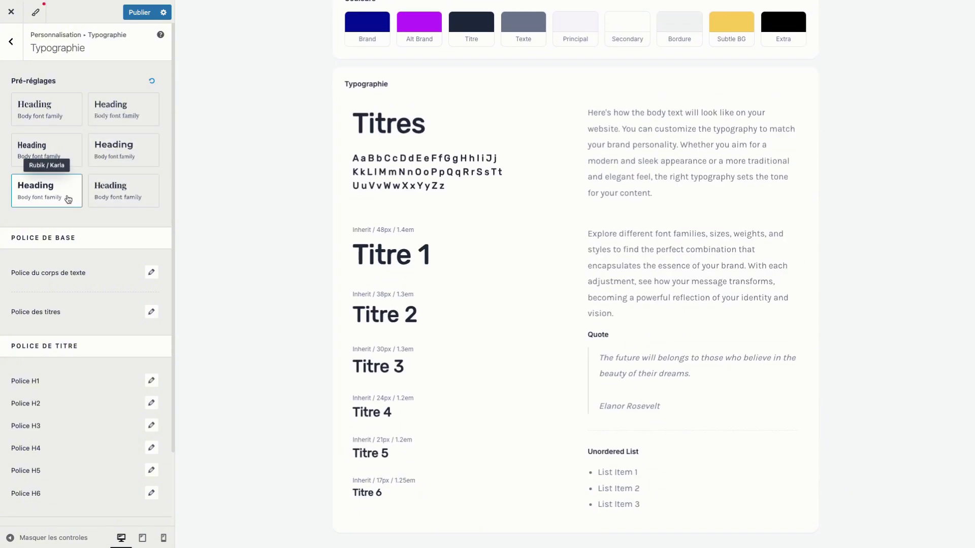
click(52, 164)
click(52, 122)
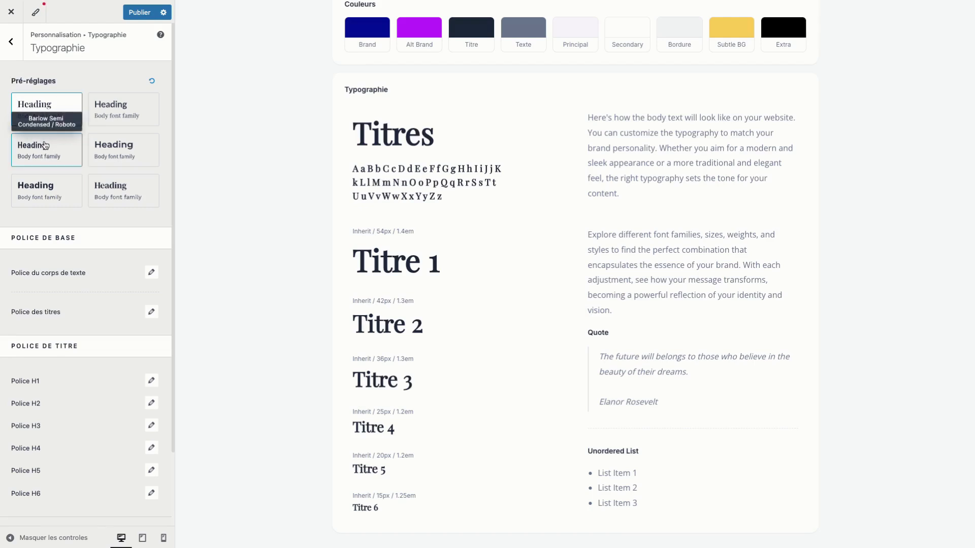
Apply the Barlow Semi Condensed / Roboto typography preset and review the body text and heading font settings
click(46, 146)
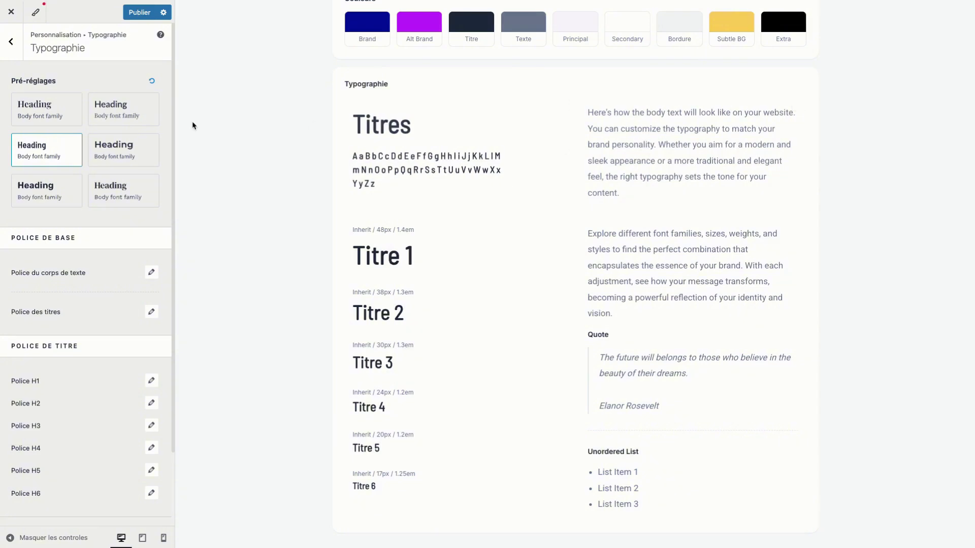
scroll(60, 269, down, 1)
scroll(60, 272, down, 2)
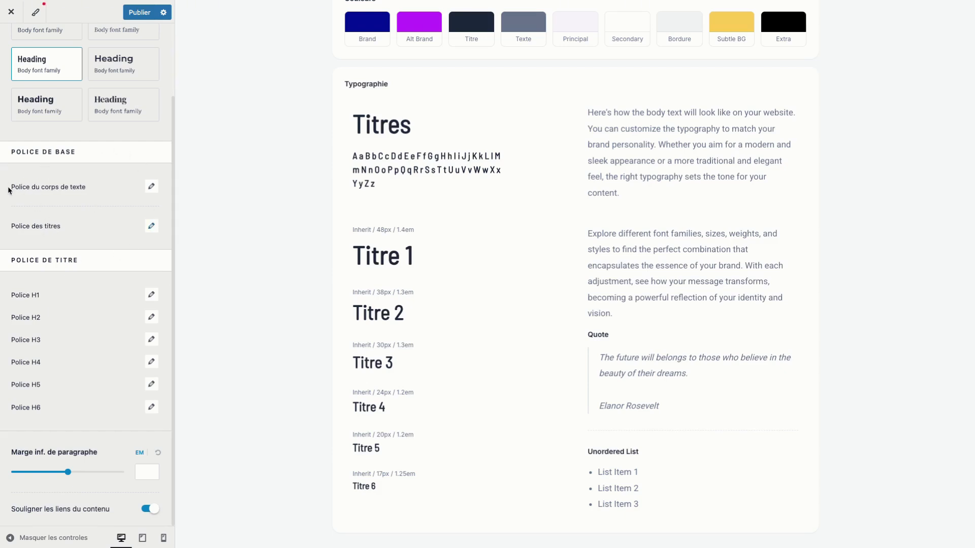
drag(8, 191, 95, 194)
click(95, 195)
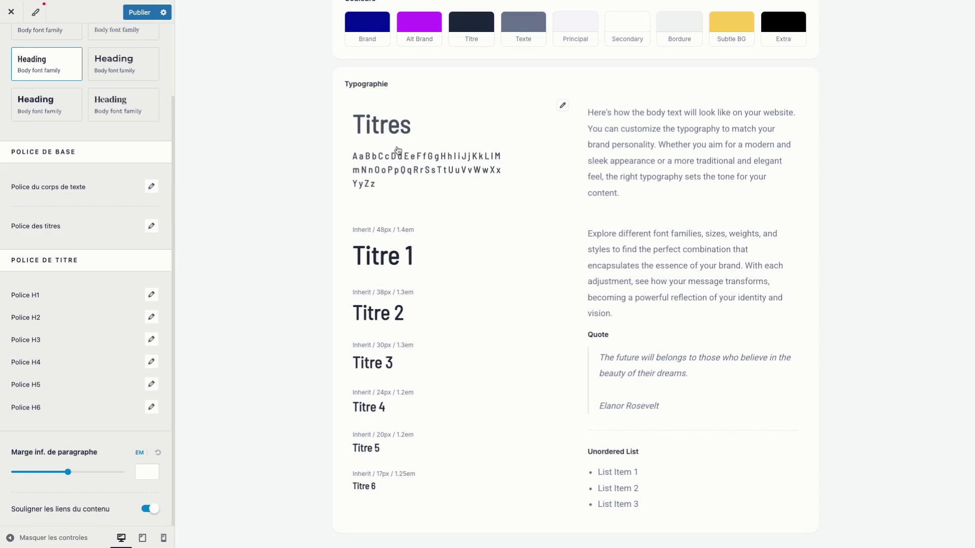
Try a paragraph bottom margin of 3.27 em and reset it to the default
mouse_move(70, 473)
mouse_down()
mouse_move(51, 474)
mouse_move(81, 472)
mouse_up()
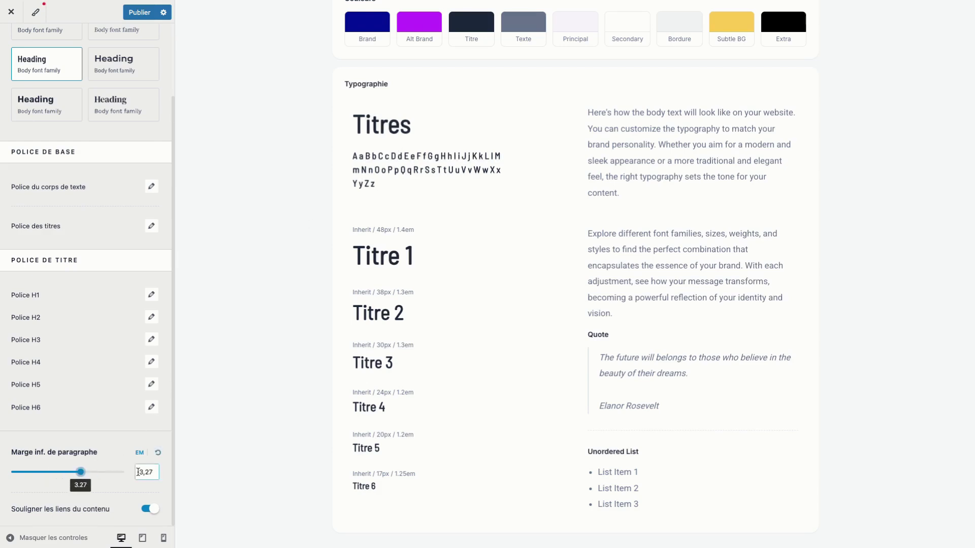
click(158, 452)
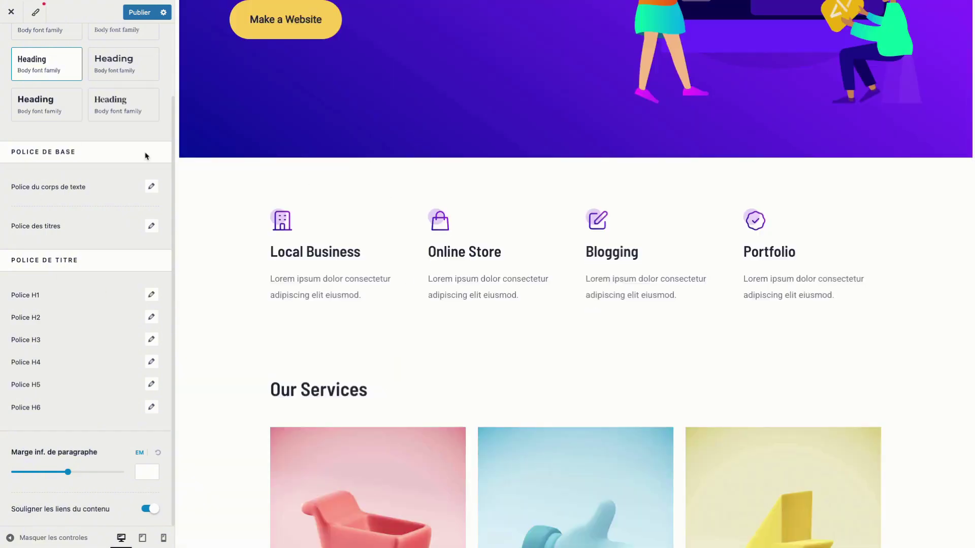
Reopen the style guide to view the chosen fonts, and go back to the typography presets
click(44, 17)
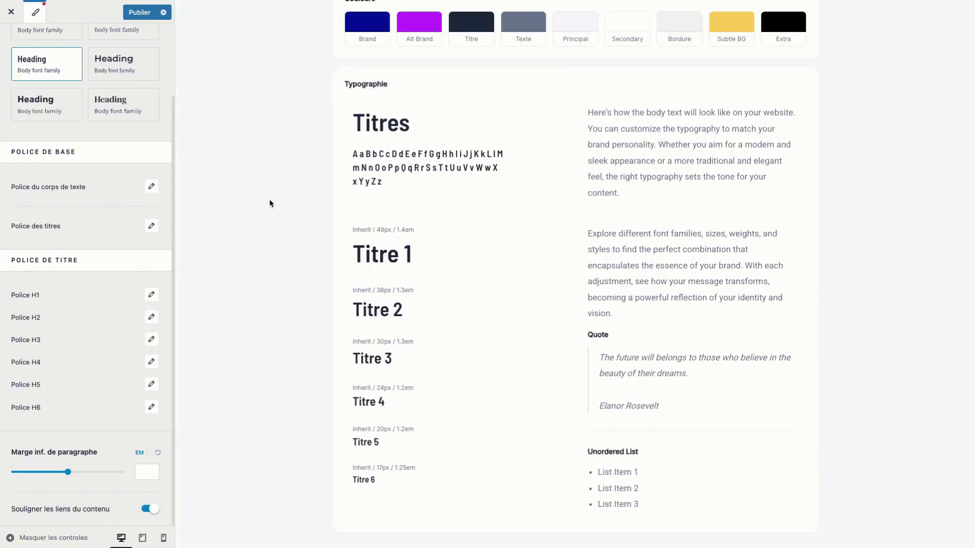
scroll(98, 227, up, 3)
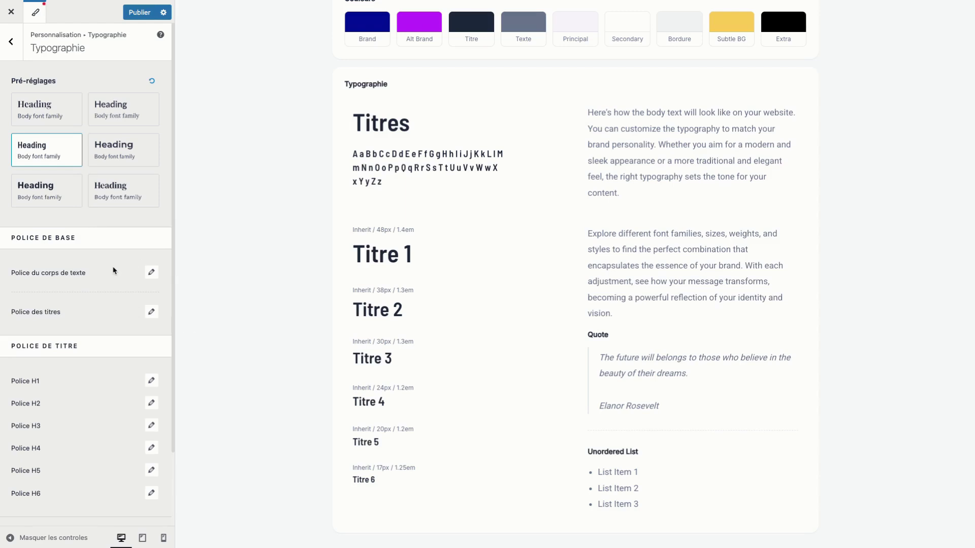
Try Jaldi and Jomolhari as the body text font family
click(151, 273)
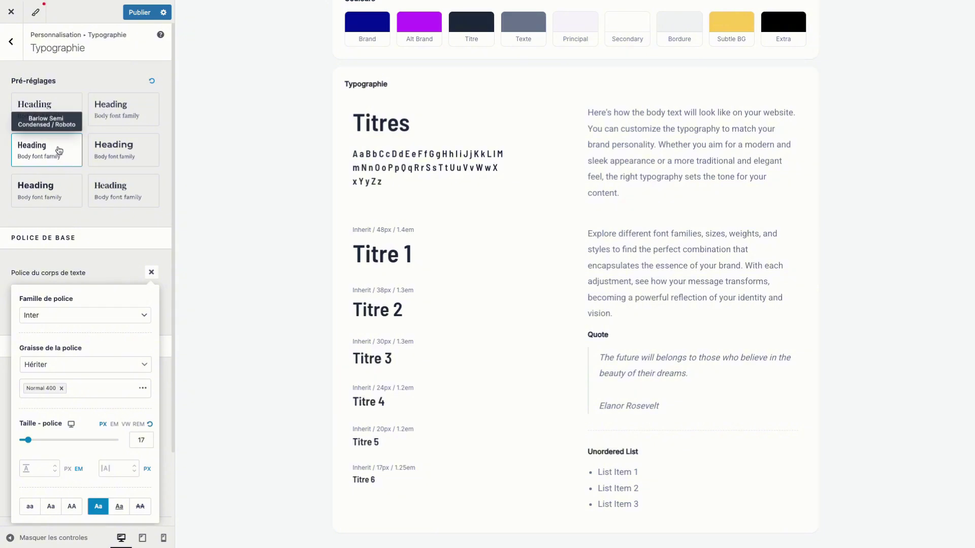
click(76, 319)
scroll(64, 375, down, 5)
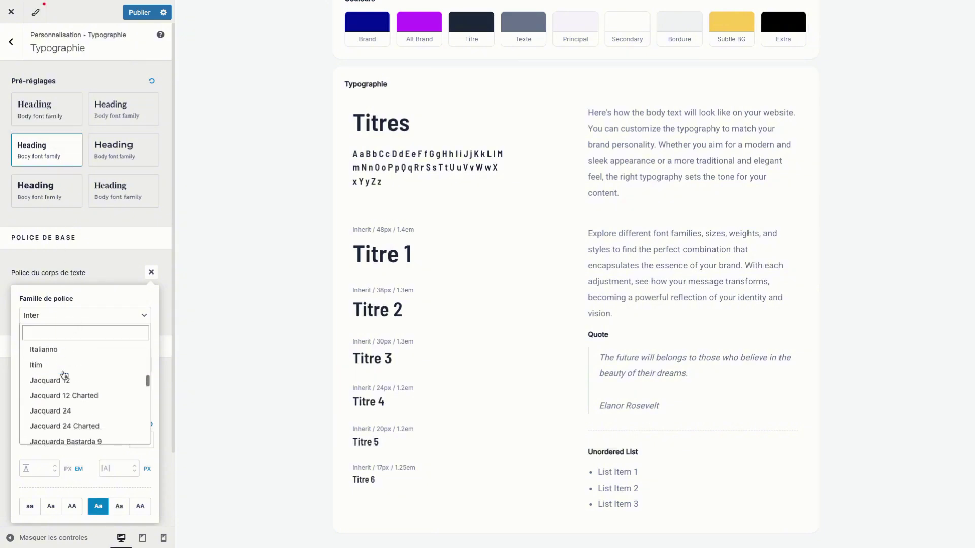
scroll(62, 383, down, 1)
click(59, 395)
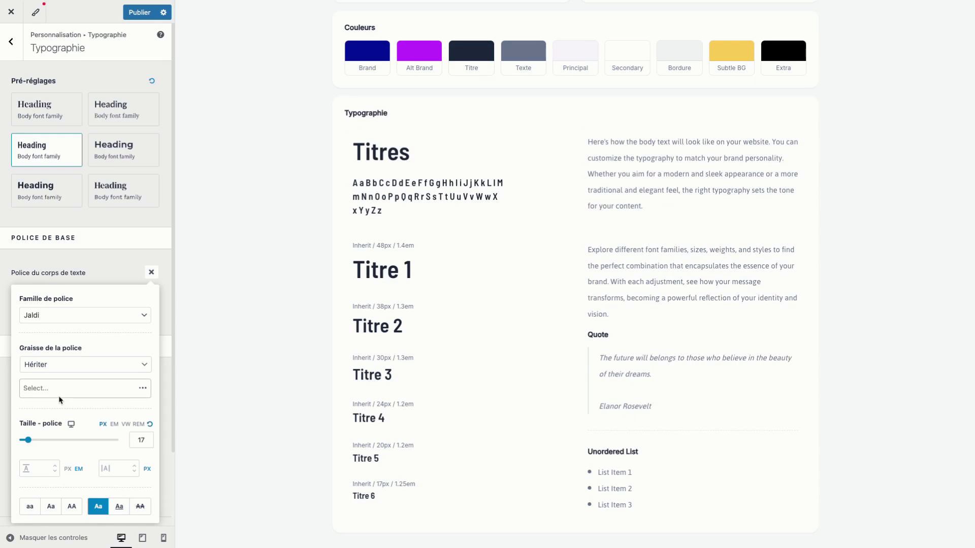
click(87, 318)
scroll(78, 375, down, 5)
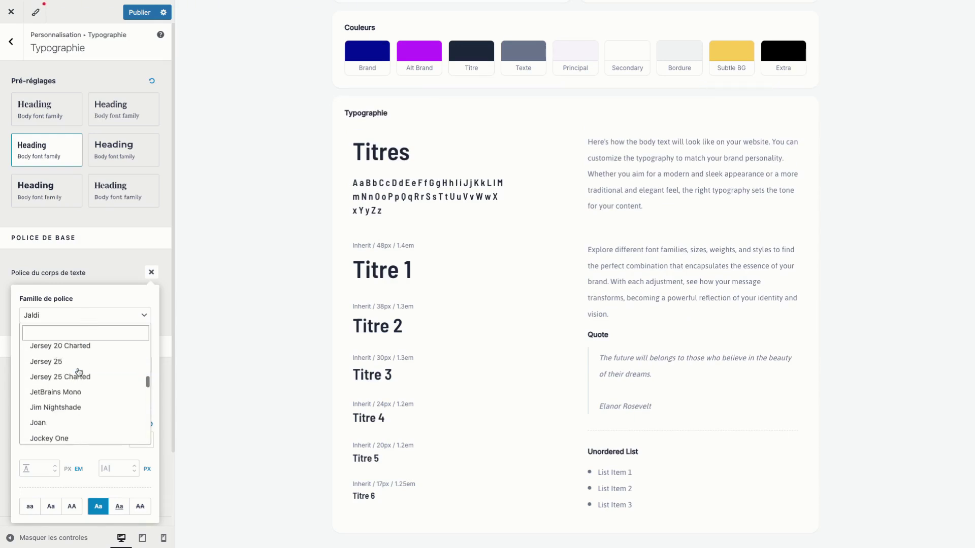
click(64, 412)
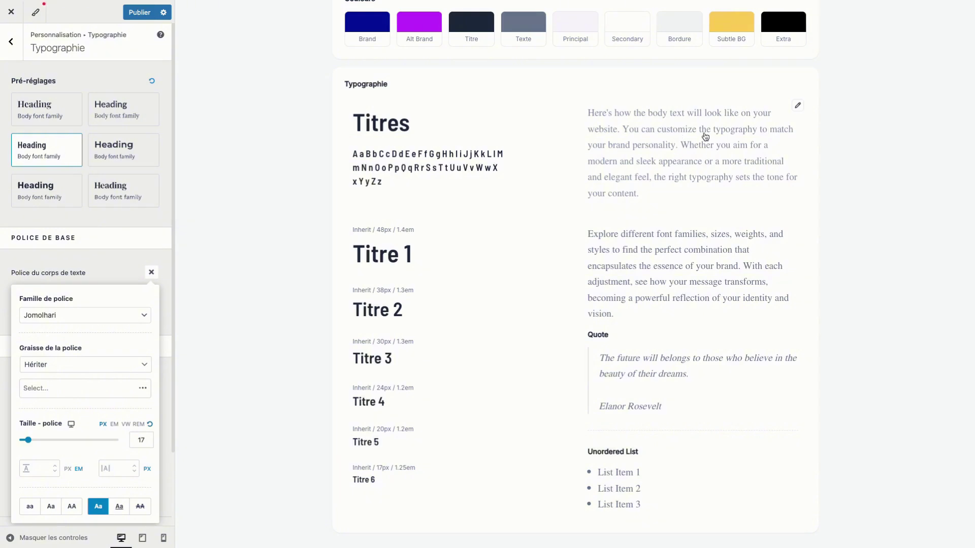
Try Poppins as the body text font, and reapply the Barlow Semi Condensed / Roboto typography preset
click(89, 321)
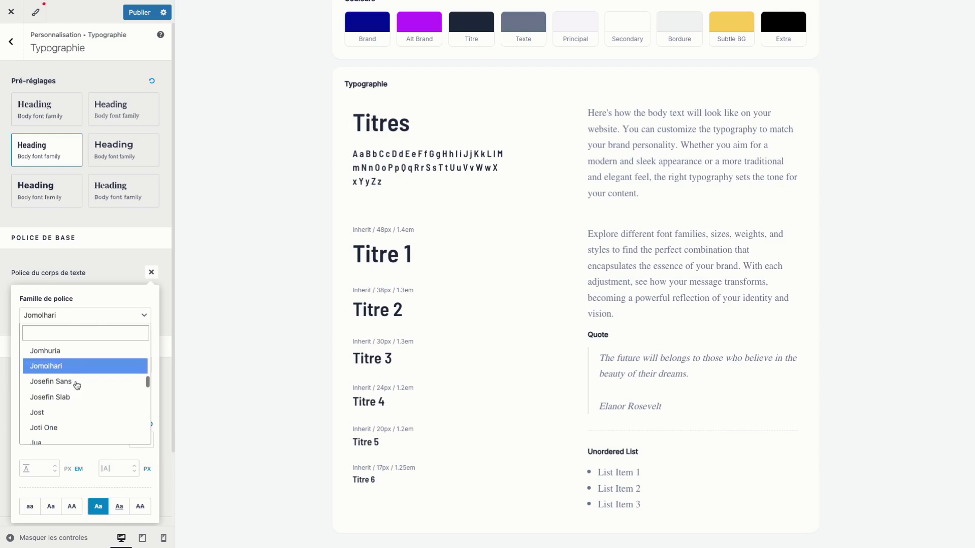
scroll(76, 385, up, 10)
scroll(76, 386, down, 10)
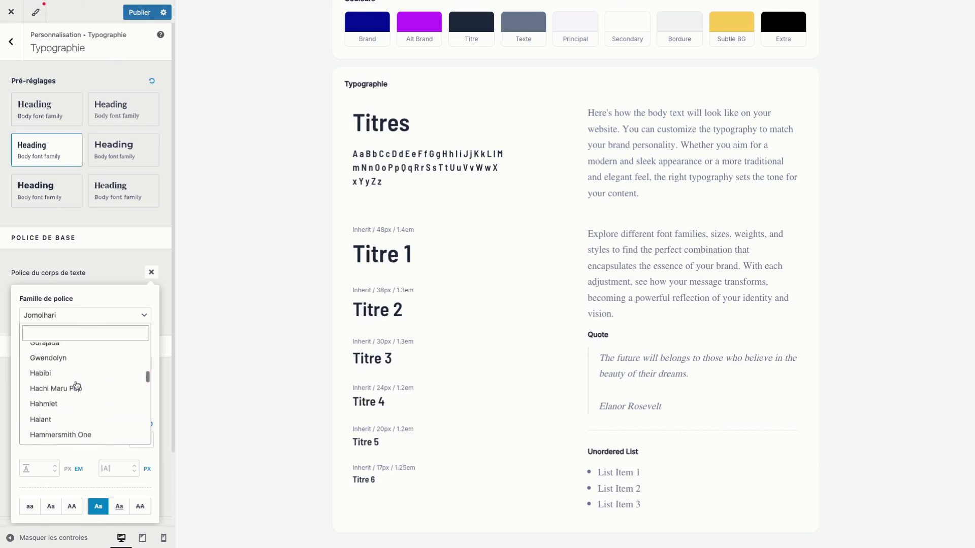
scroll(76, 385, down, 15)
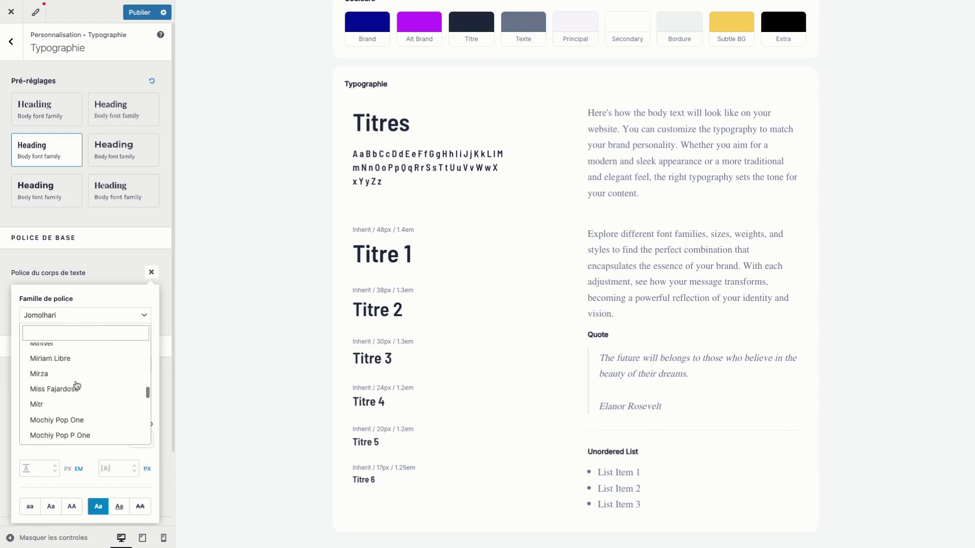
click(77, 332)
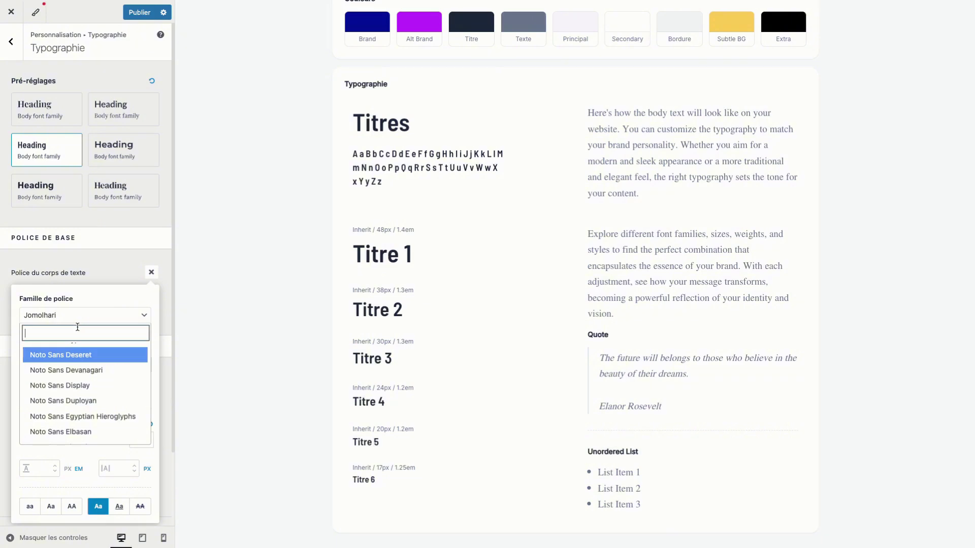
text(poppin)
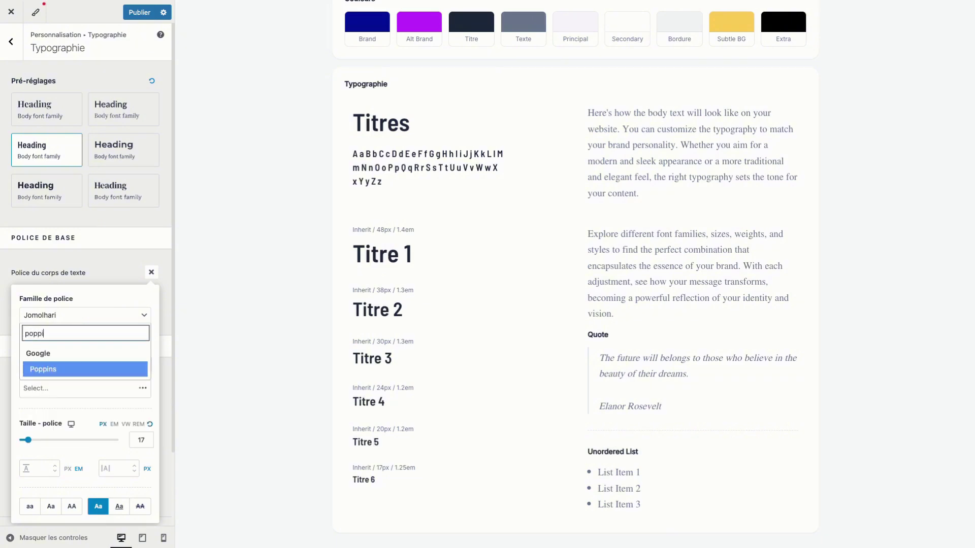
click(68, 374)
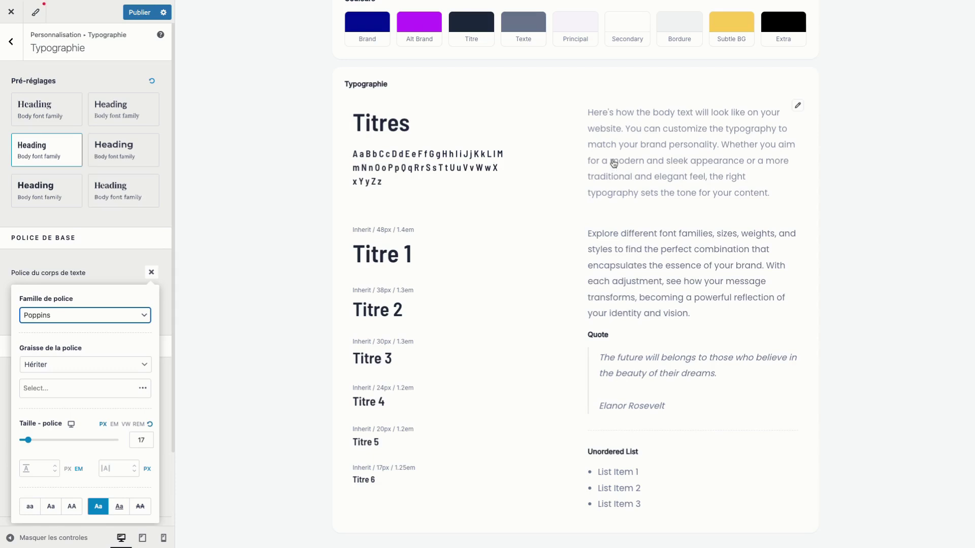
click(65, 155)
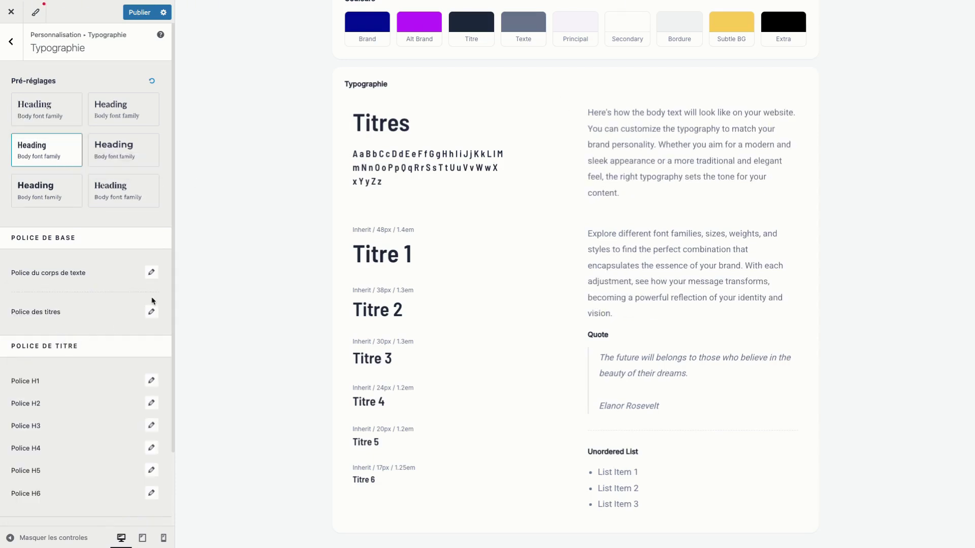
Try the Lobster font family for the headings with the weight Normal 400
click(153, 313)
click(94, 355)
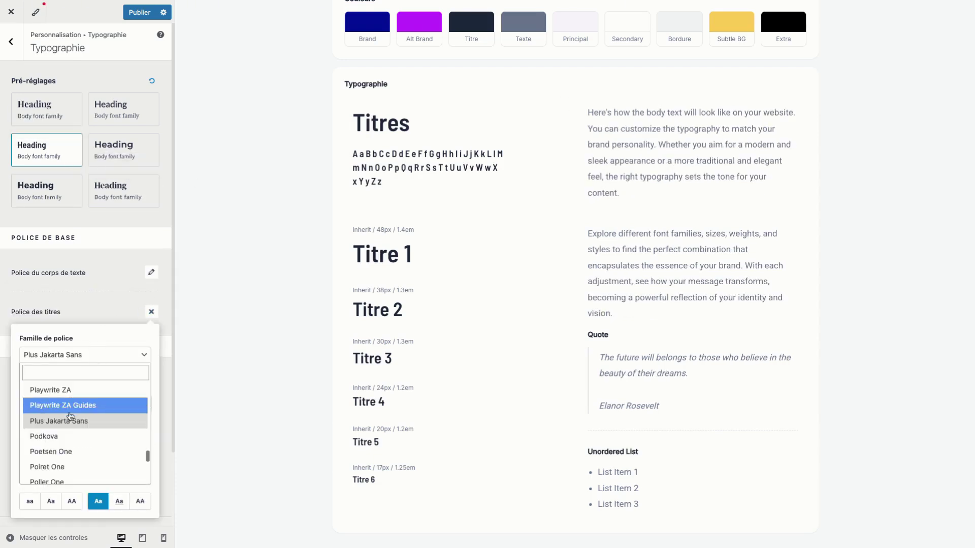
scroll(71, 415, down, 2)
scroll(70, 415, down, 4)
click(77, 372)
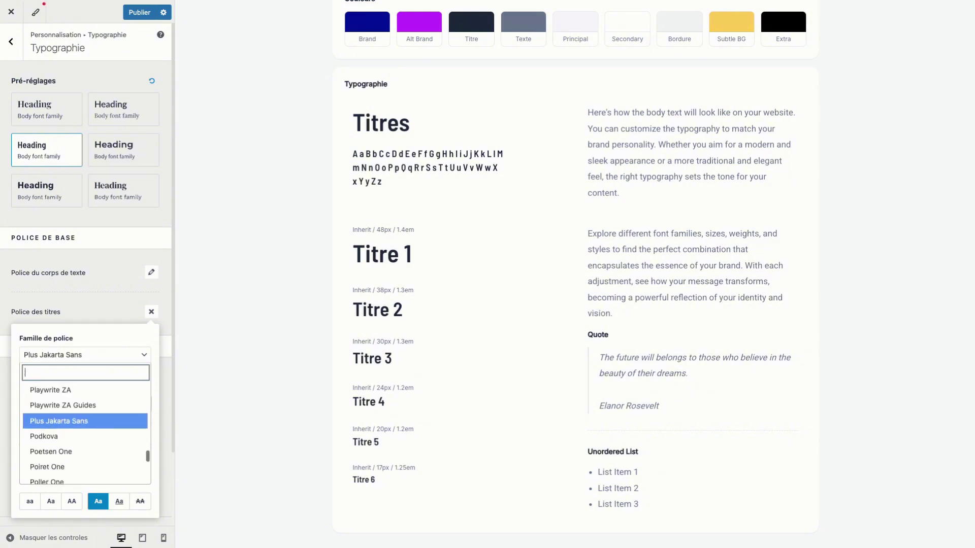
text(LKo)
key(BackSpace)
key(BackSpace)
key(BackSpace)
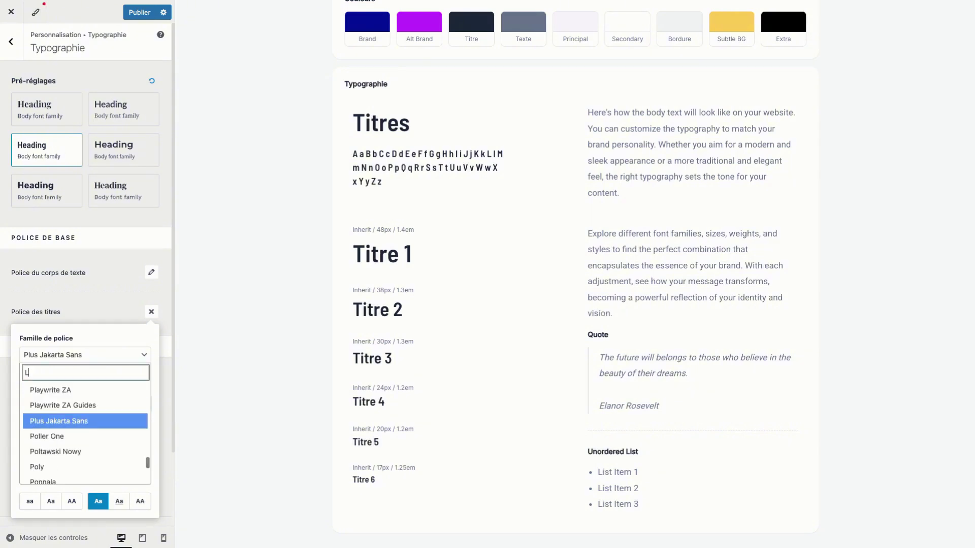
text(Lob)
click(85, 409)
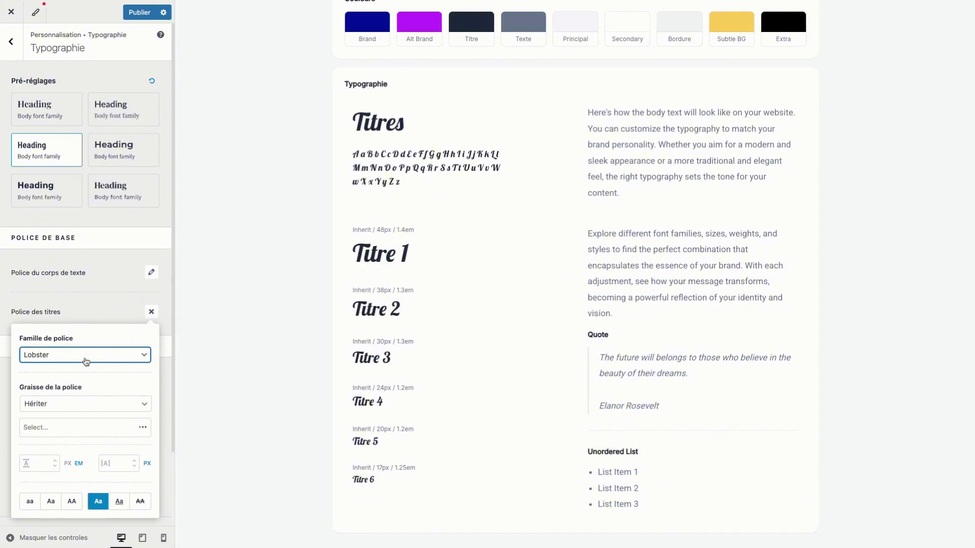
click(80, 409)
click(78, 416)
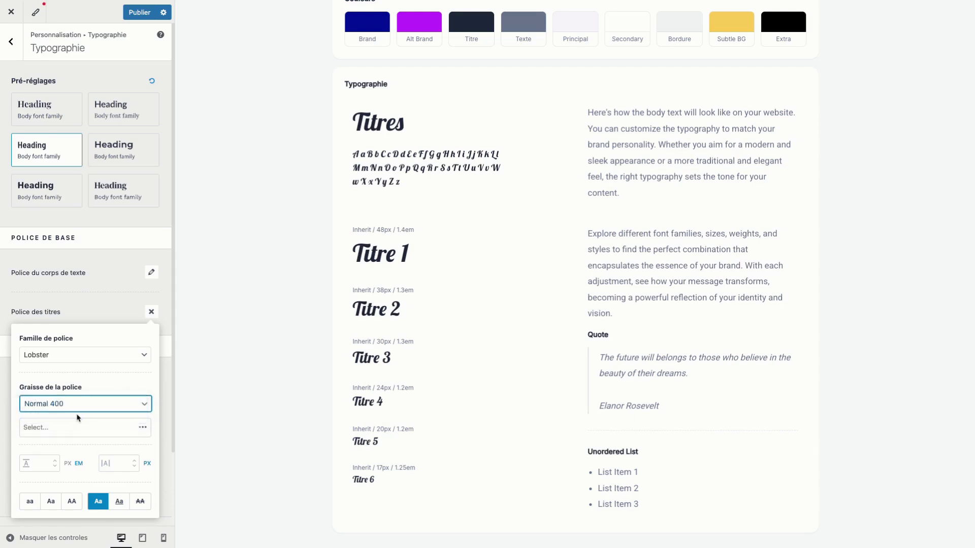
Set the heading font to Montserrat with the weight Ultra Gras 900
click(70, 353)
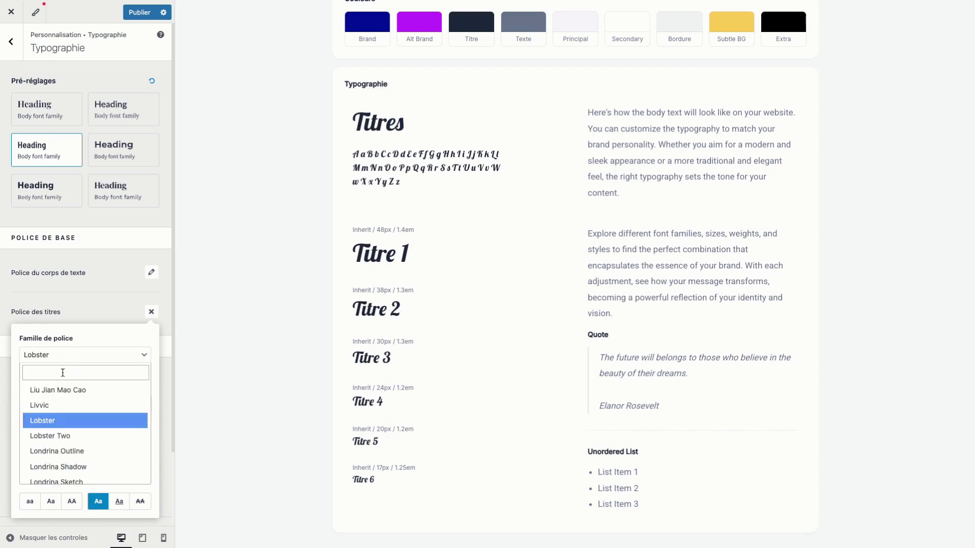
text(Monts)
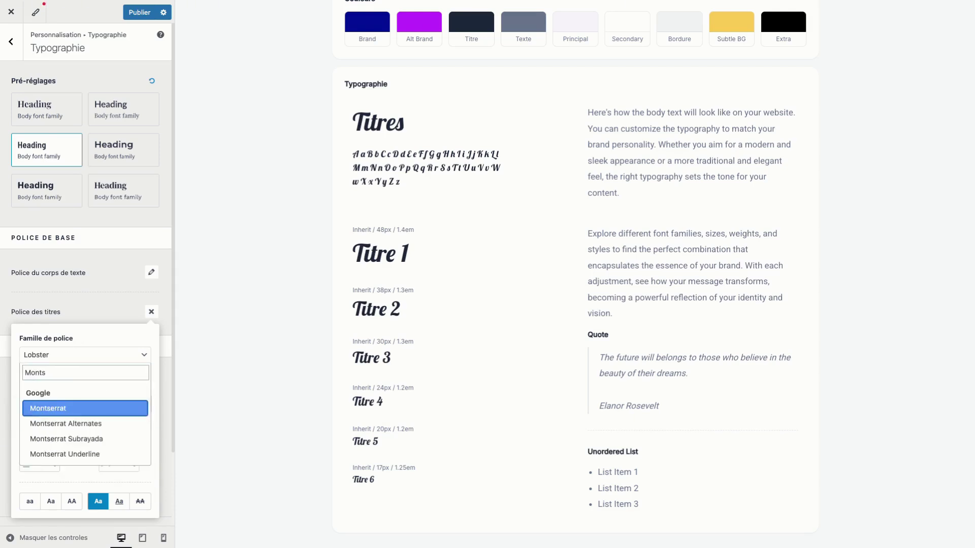
click(71, 408)
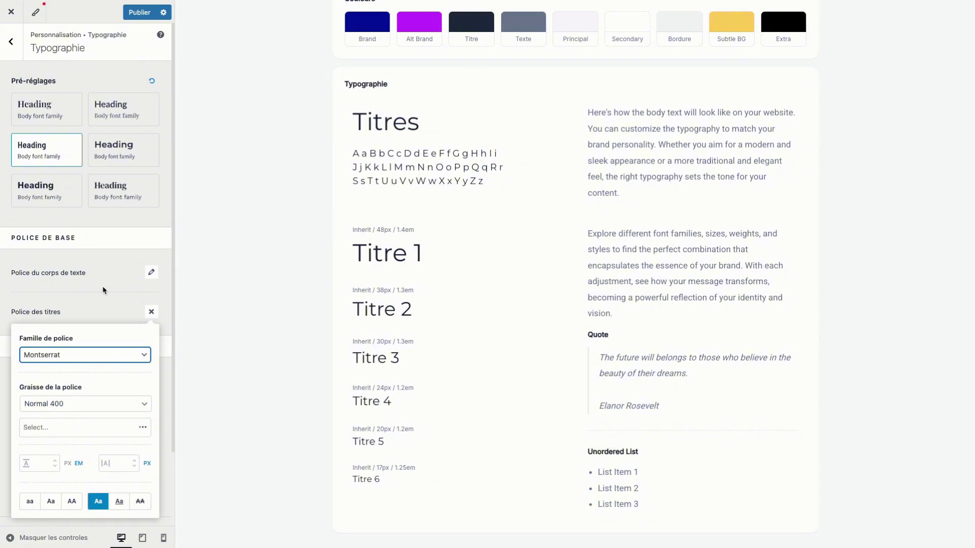
click(68, 399)
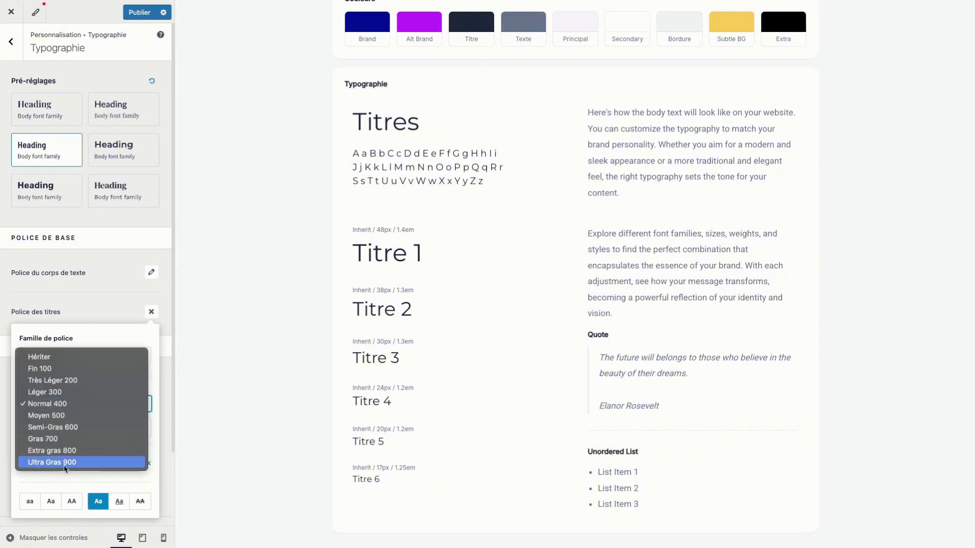
key(Escape)
key(End)
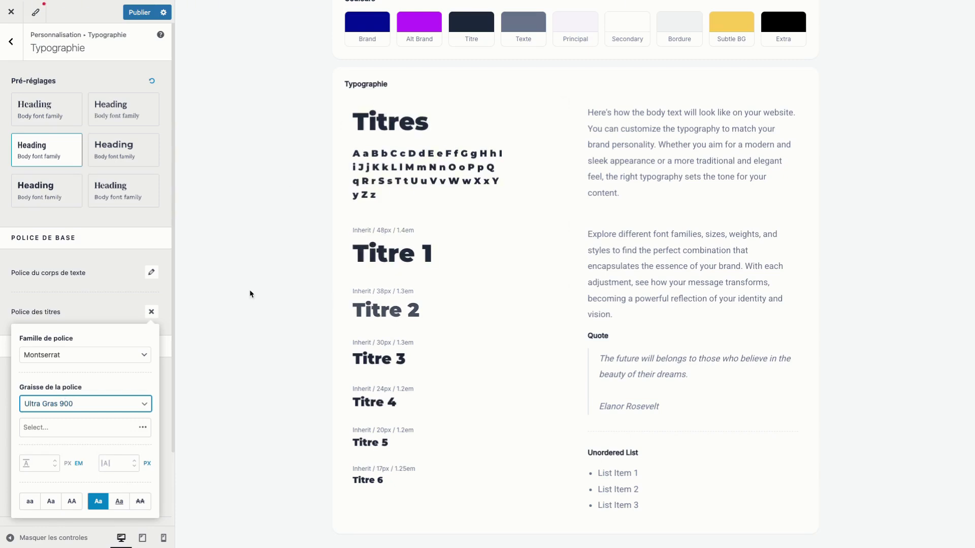
Try the underline and strikethrough decorations on the headings, and restore the undecorated style
click(119, 502)
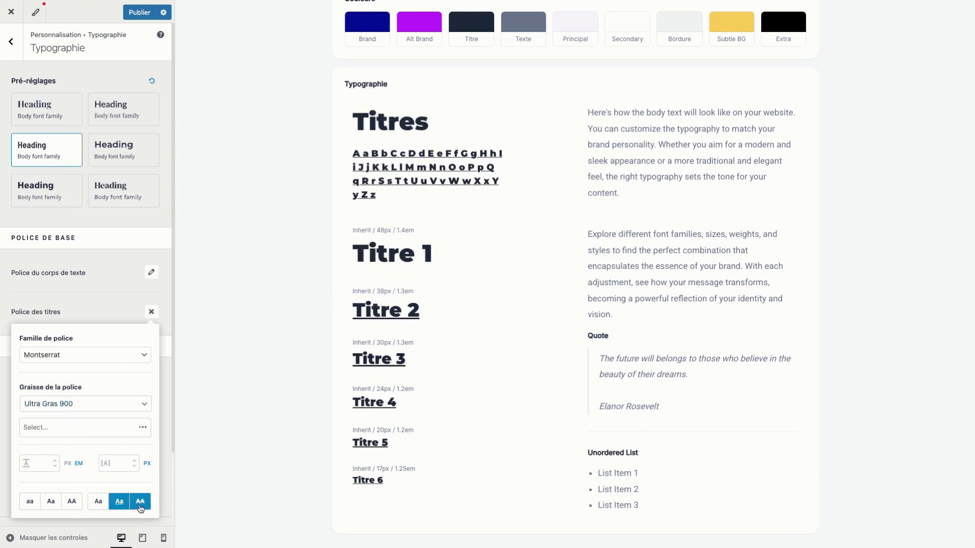
click(140, 508)
click(118, 502)
click(140, 503)
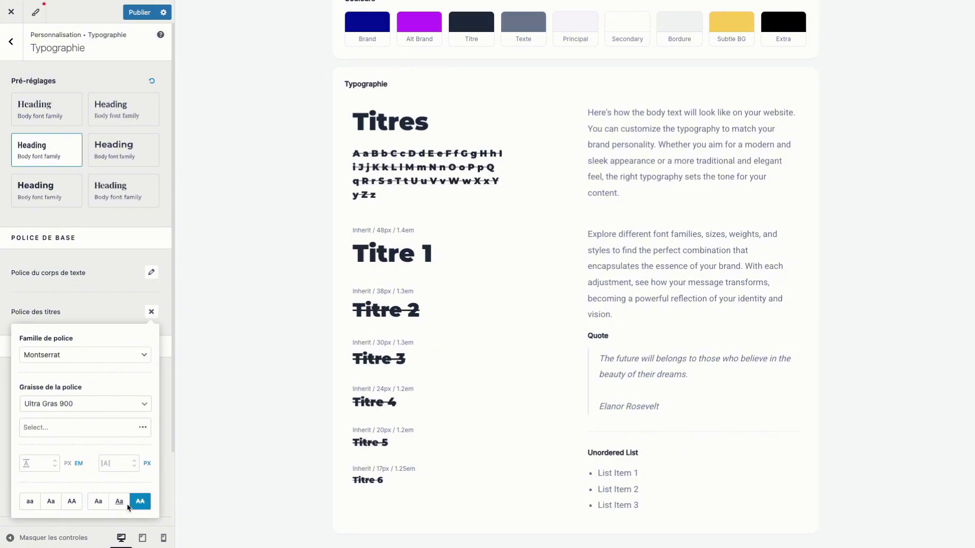
click(121, 504)
click(98, 503)
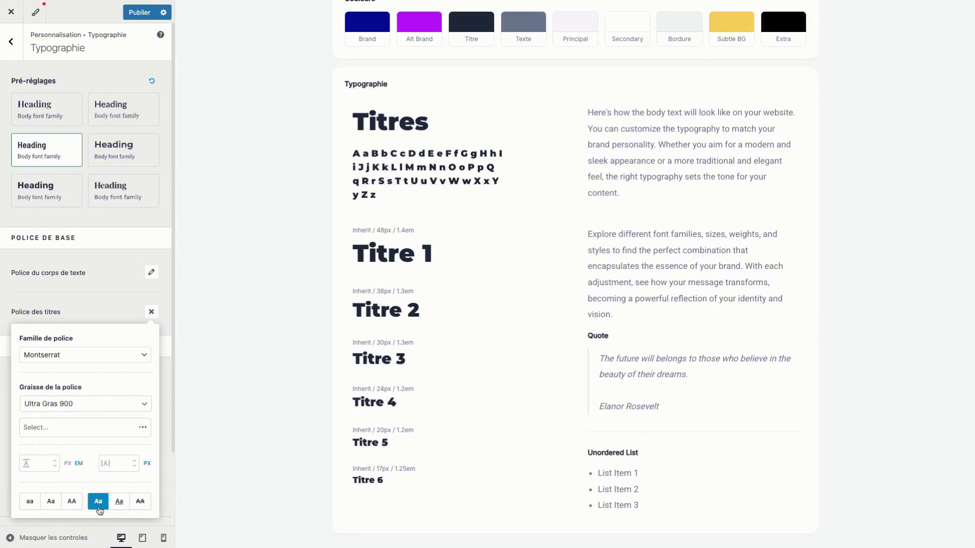
Try the uppercase, capitalized and lowercase text transforms on the headings, remove the transform and close the heading font settings
click(72, 502)
click(51, 502)
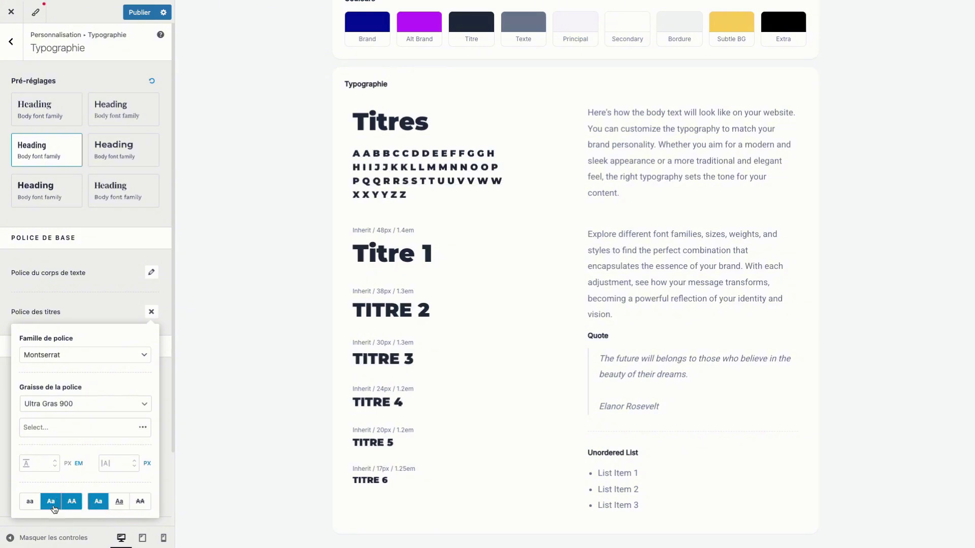
click(30, 503)
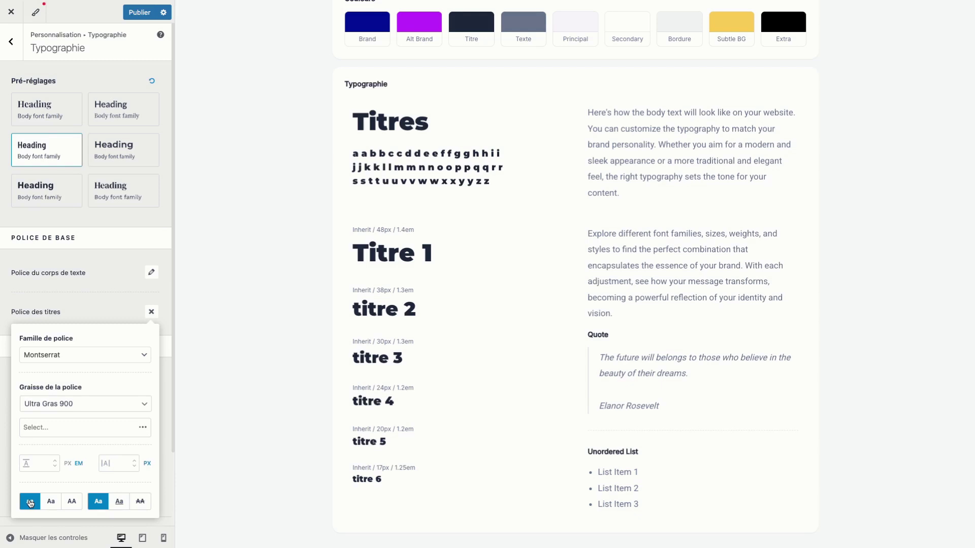
click(30, 502)
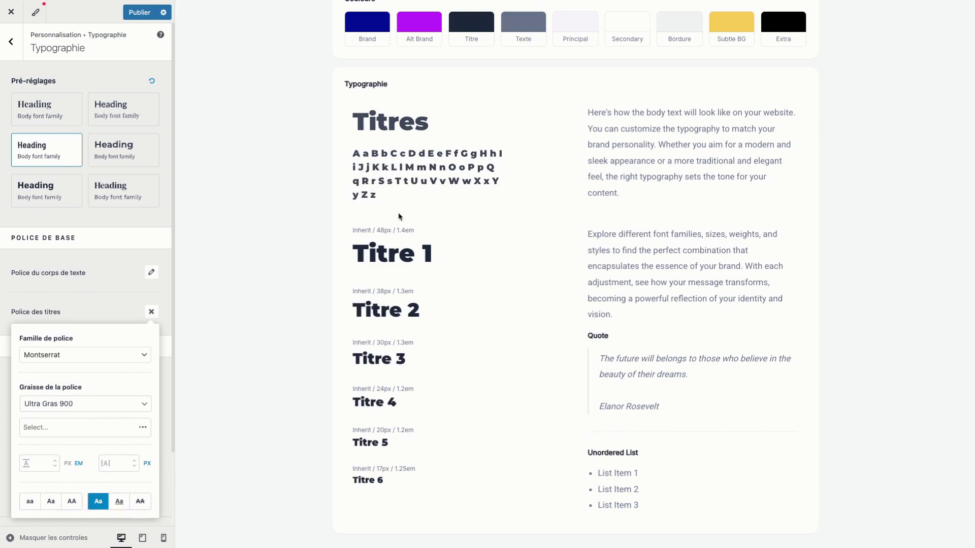
click(103, 309)
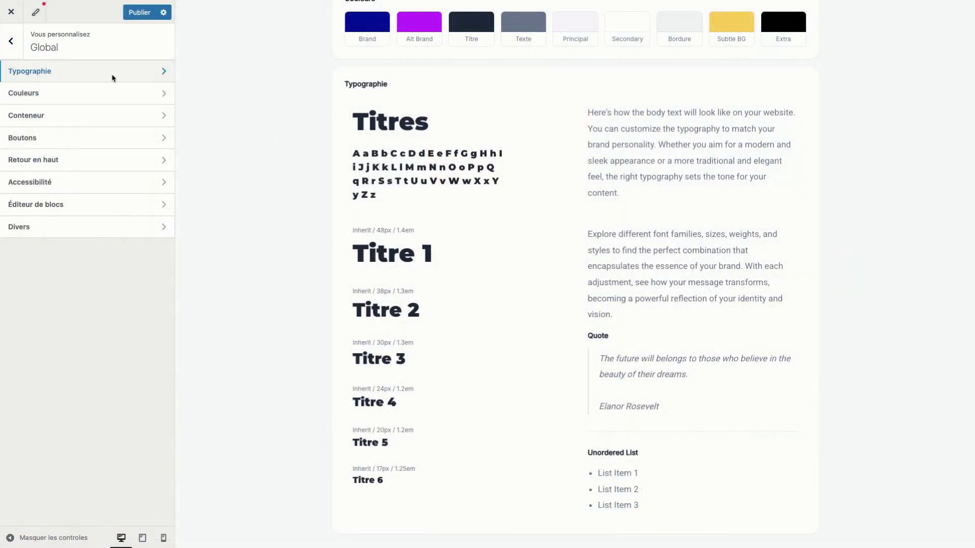
Go to the global color settings, compare the three palette styles in the style guide and apply Style 3
click(93, 93)
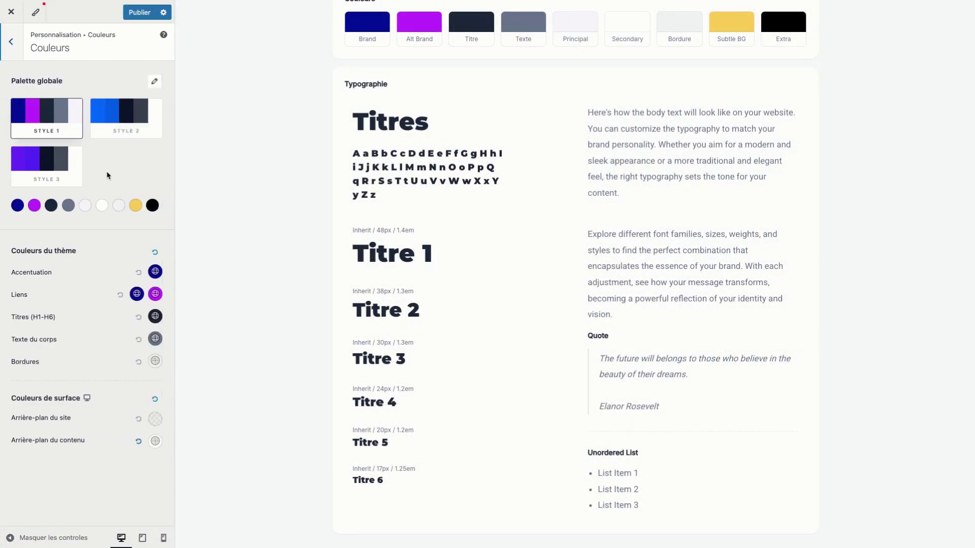
click(45, 157)
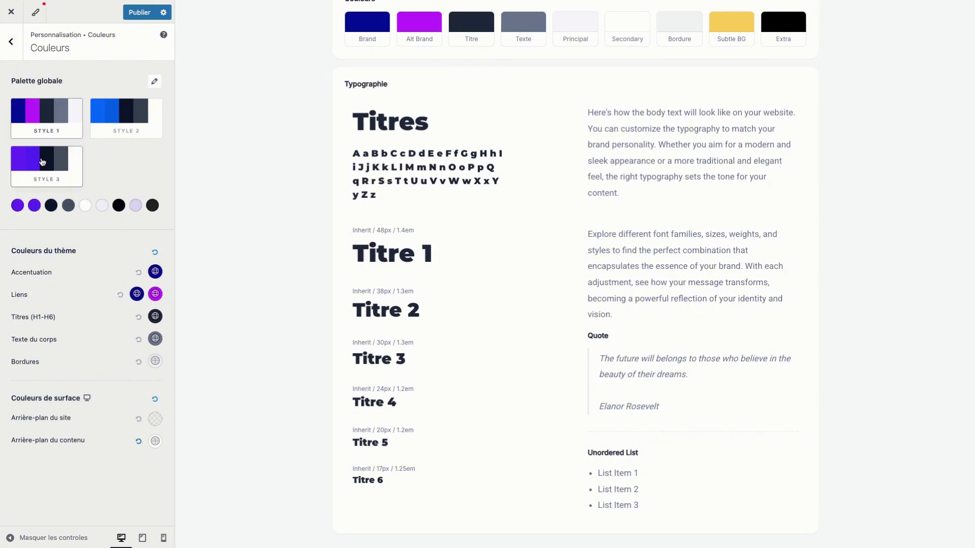
click(127, 123)
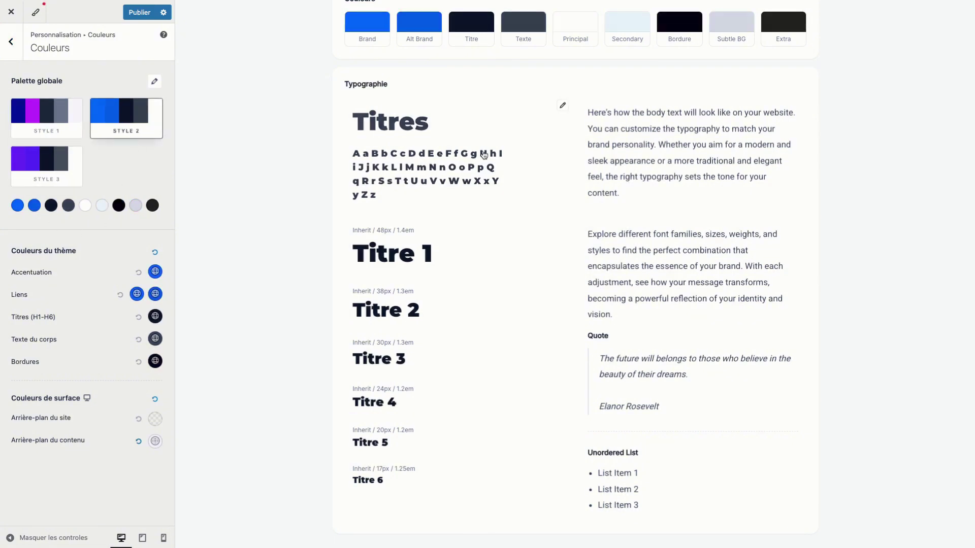
scroll(484, 155, up, 5)
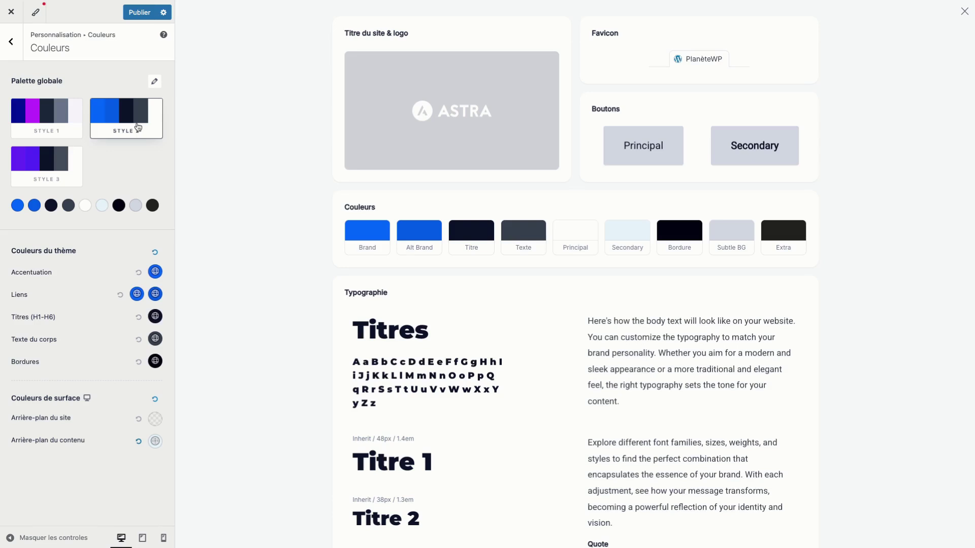
click(56, 125)
click(46, 163)
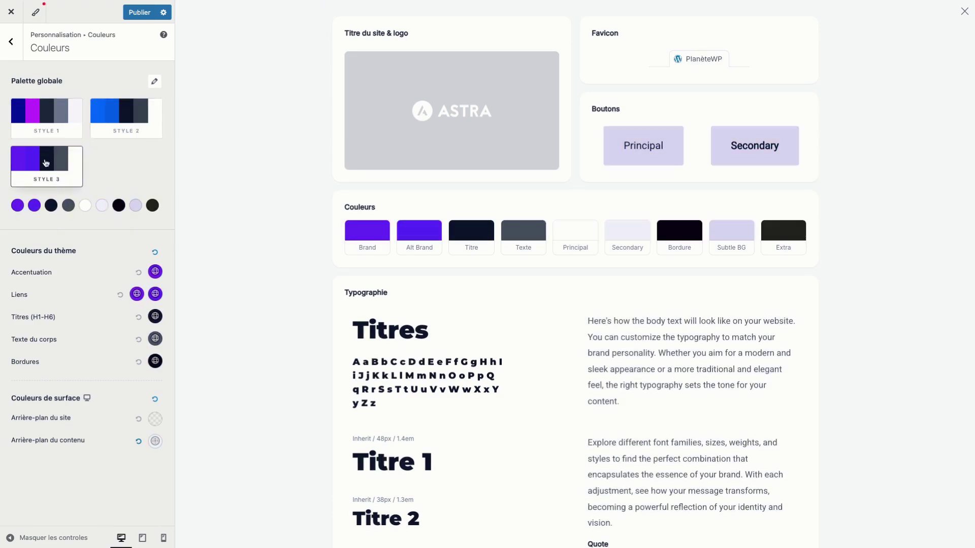
Try color presets 4 and 7 (Préréglage de couleur) as the third style of the global palette
click(156, 82)
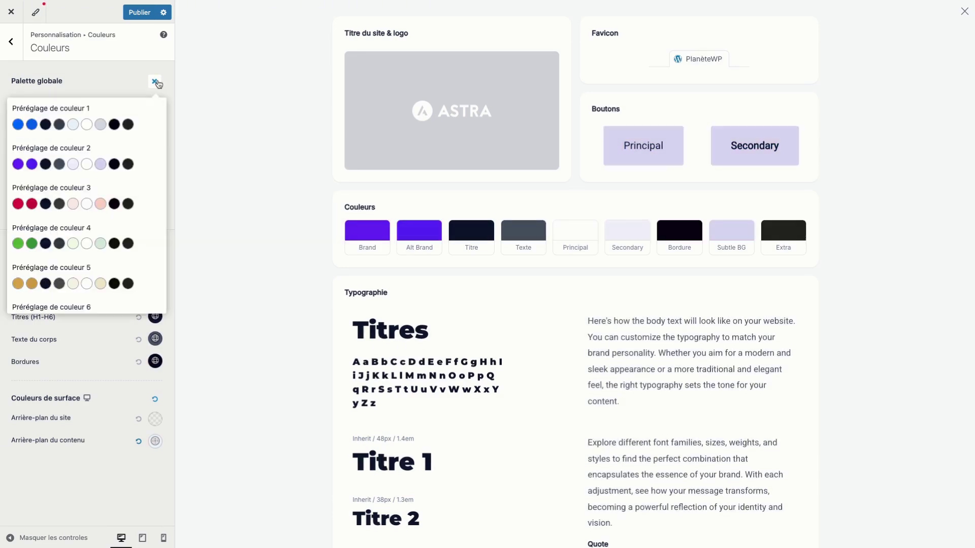
scroll(49, 161, down, 3)
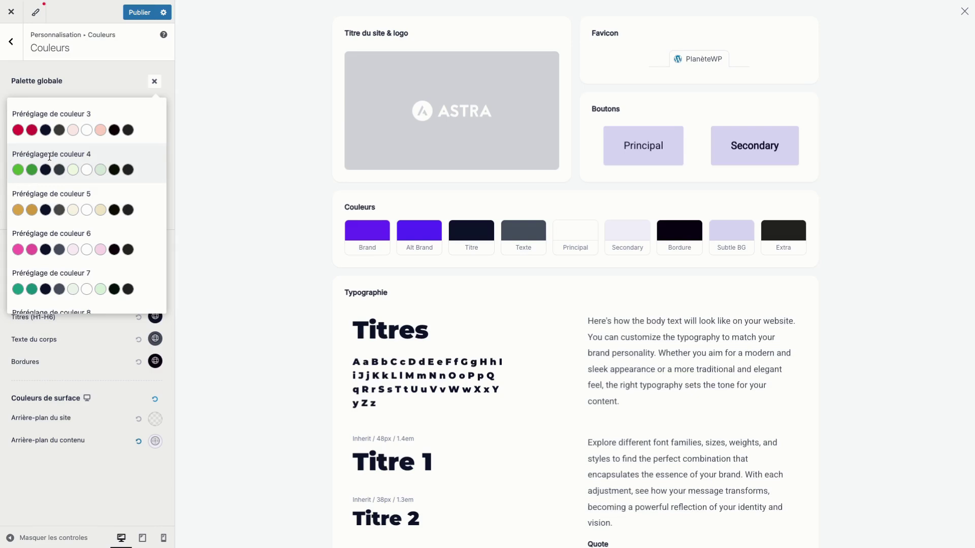
click(42, 172)
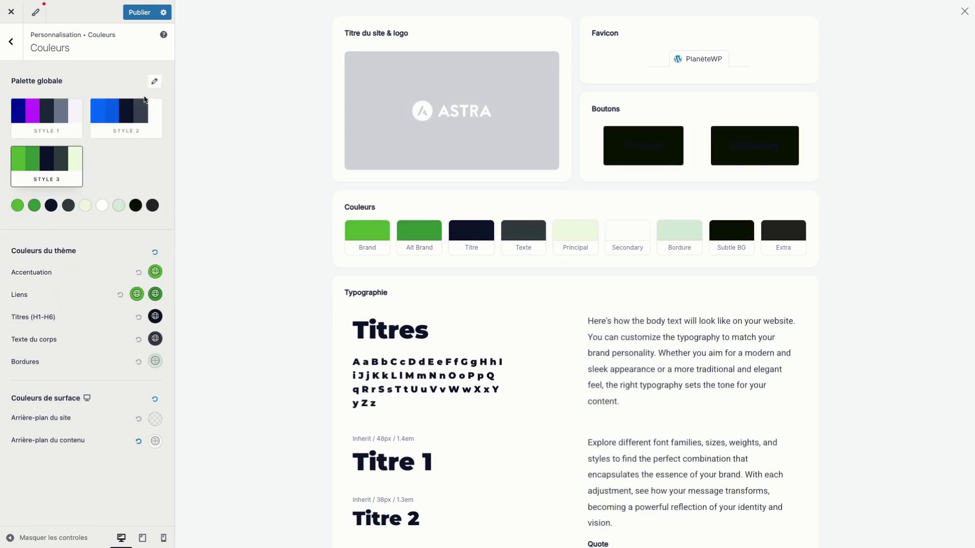
click(154, 84)
scroll(99, 202, down, 3)
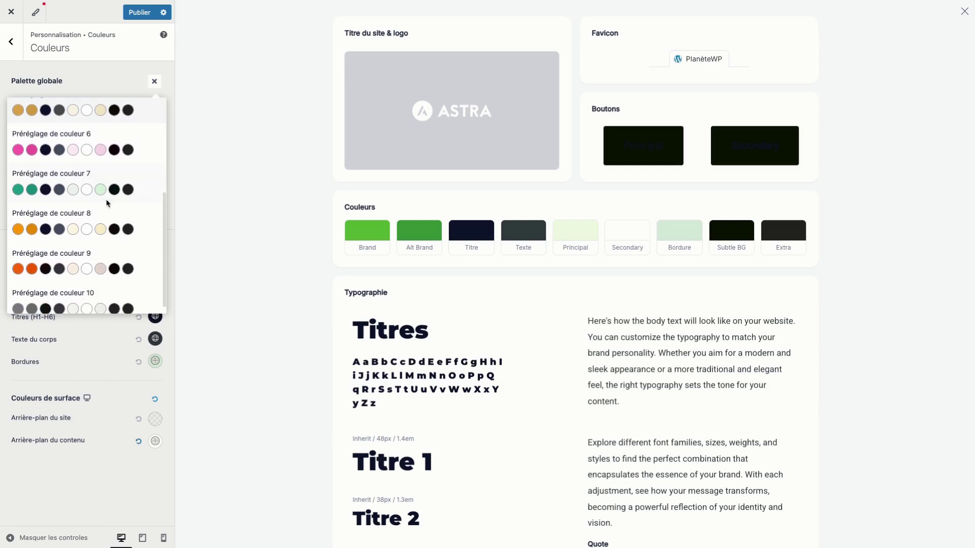
click(98, 201)
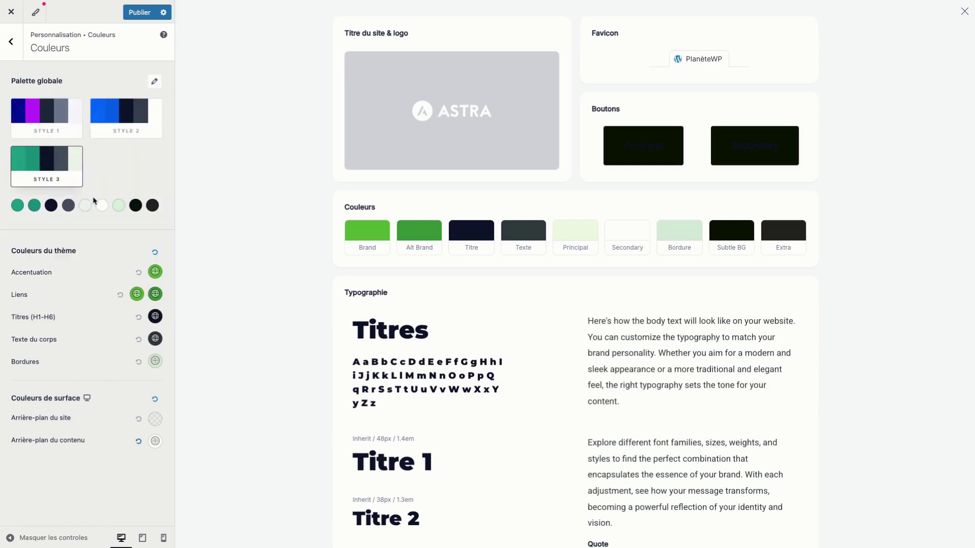
click(148, 13)
Switch to the WordPress themes administration page and visit the PlanèteWP public site from there
mouse_move(145, 1)
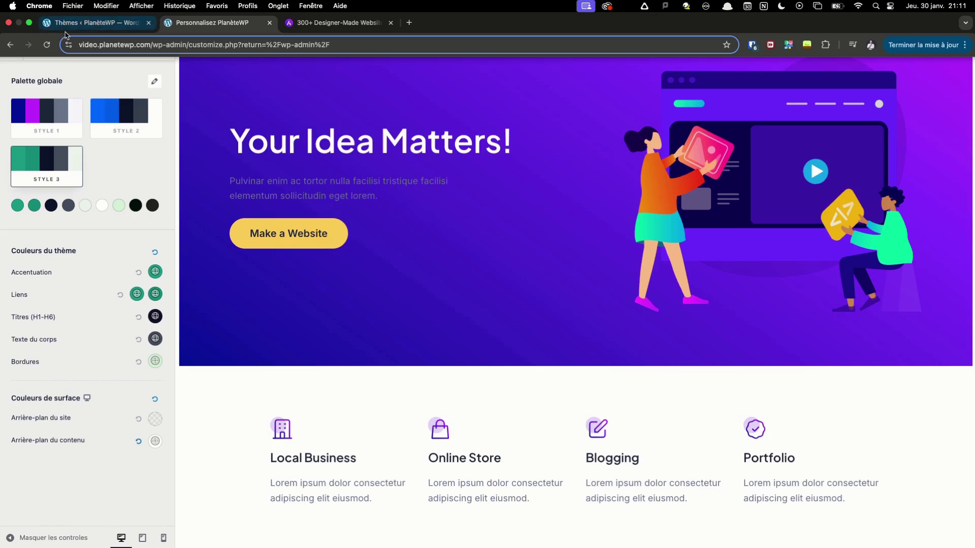
click(109, 24)
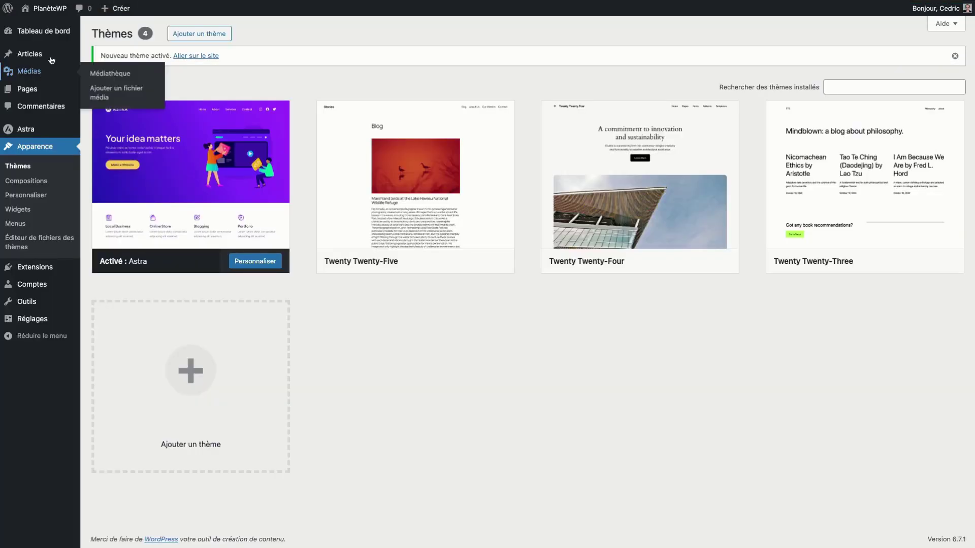
click(51, 13)
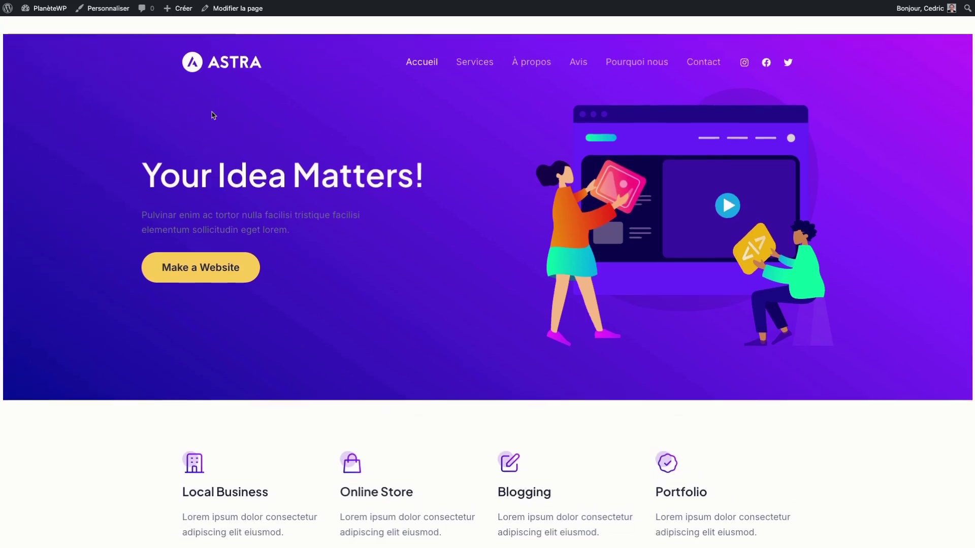
Load the site's example page at video.planetewp.com/sample-page
mouse_move(51, 32)
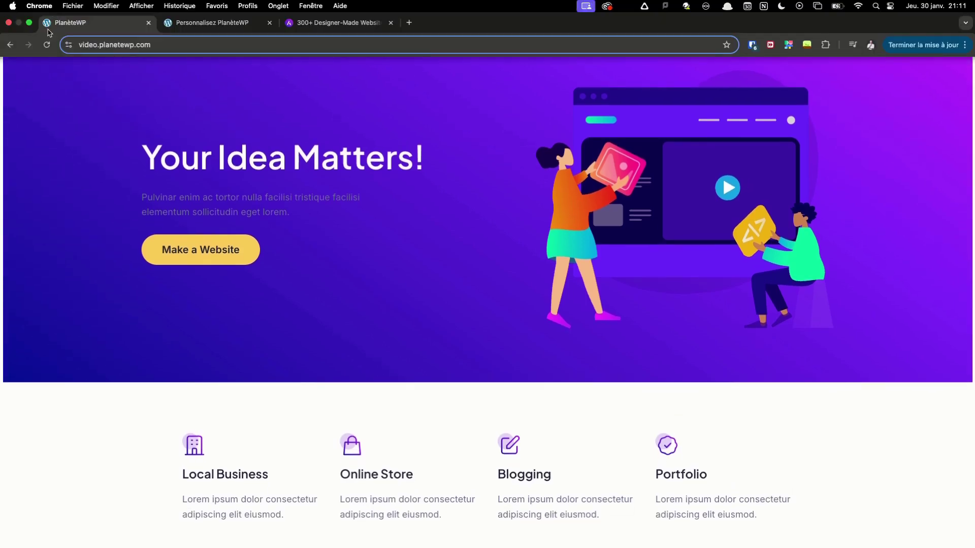
click(119, 45)
text(/samplep)
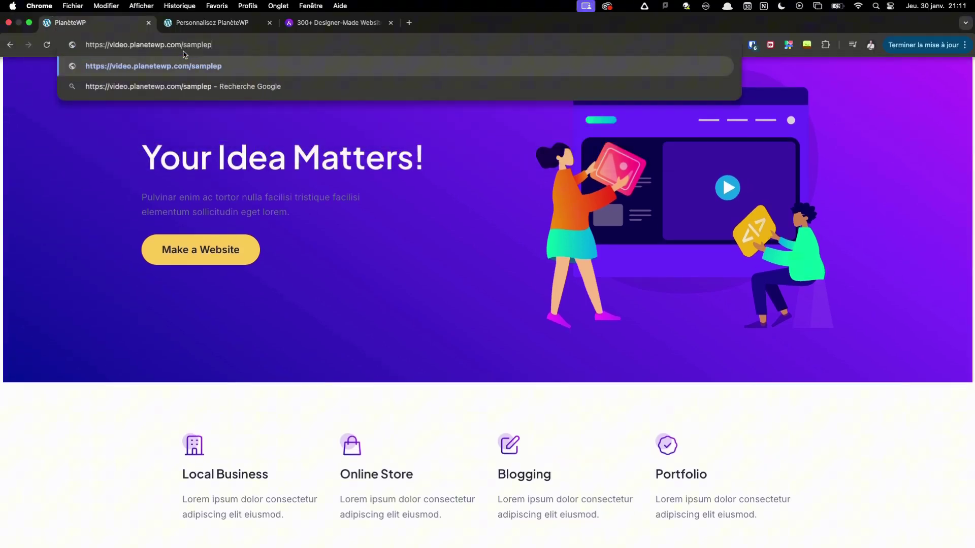
key(BackSpace)
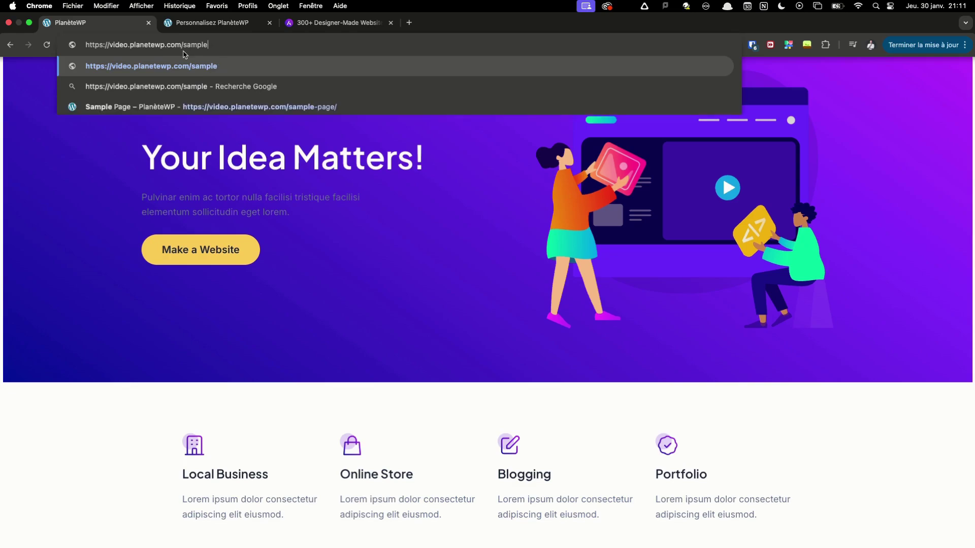
text(-page)
key(Return)
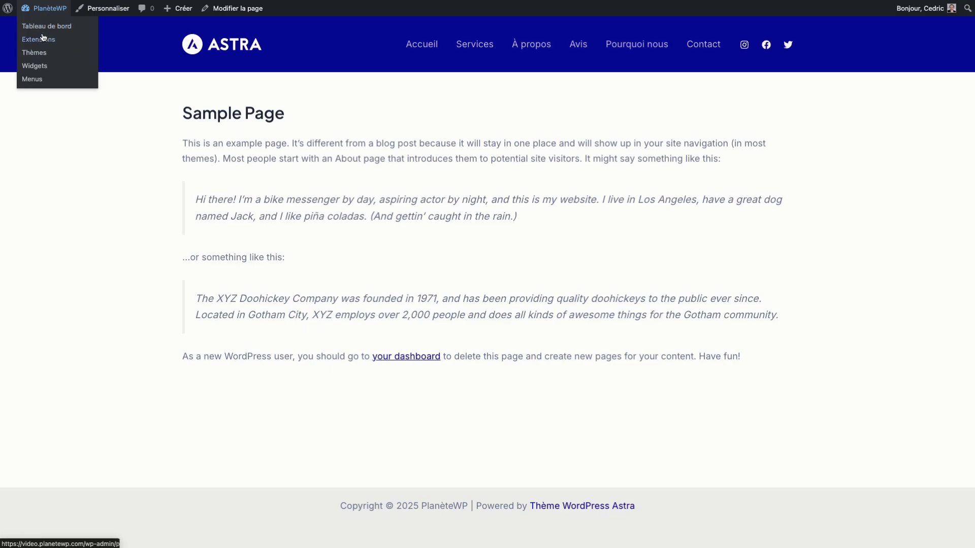
Customize the theme from the sample page and apply Style 2 as the global color palette
click(110, 10)
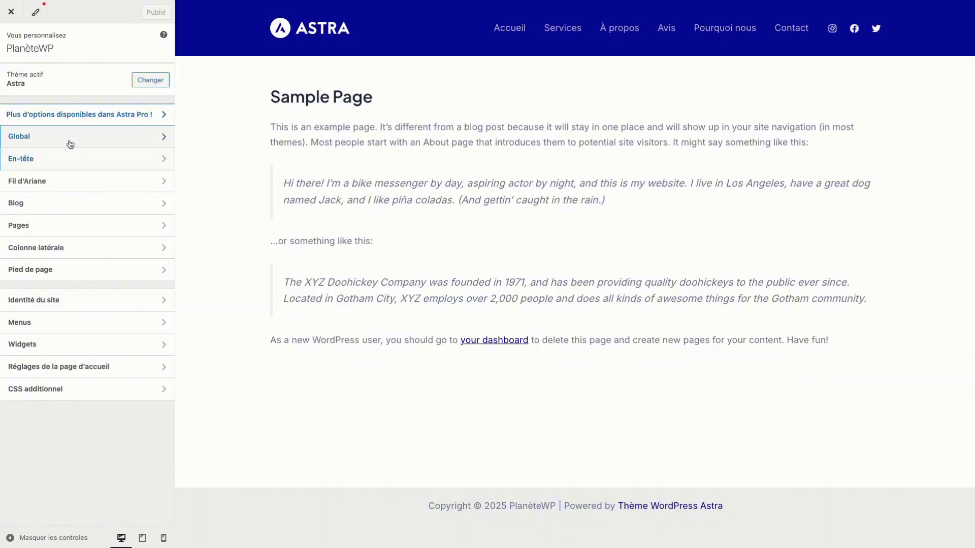
click(66, 146)
click(72, 99)
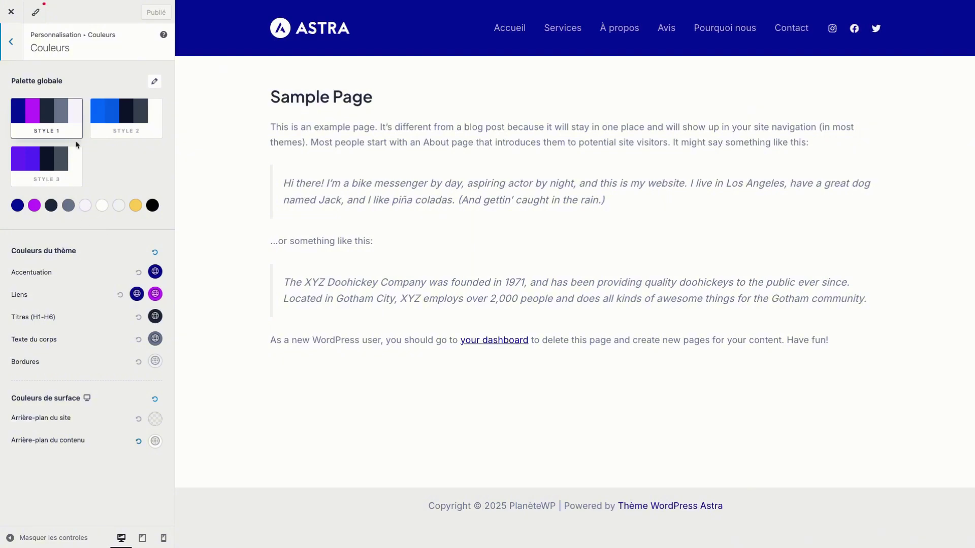
click(121, 112)
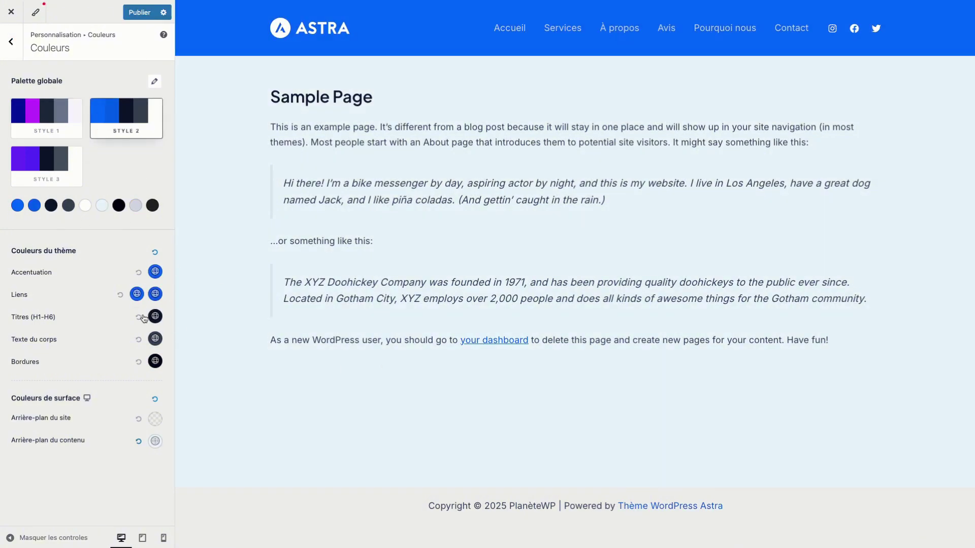
Set the theme's accent color (Accentuation) to the pale blue #BBCDE9 and close its color picker
click(156, 272)
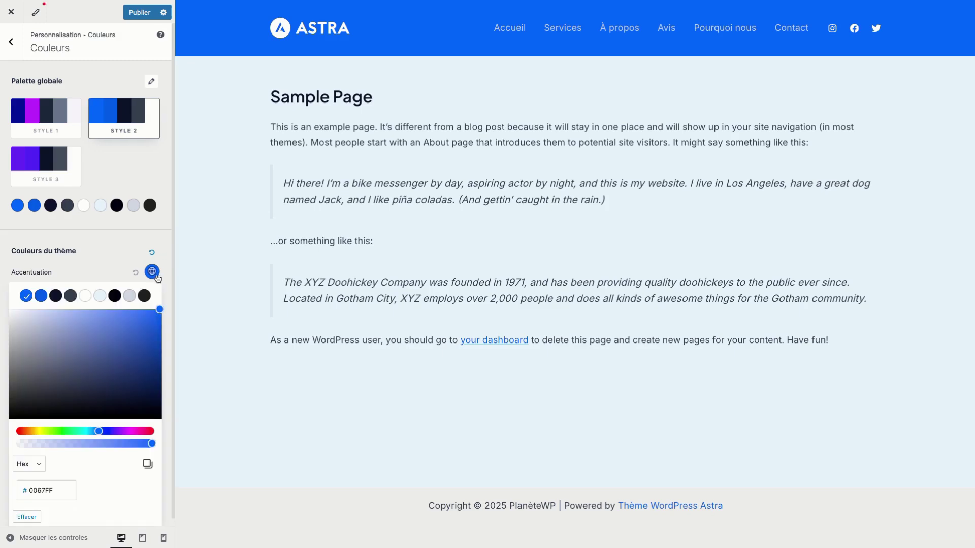
drag(142, 325, 41, 319)
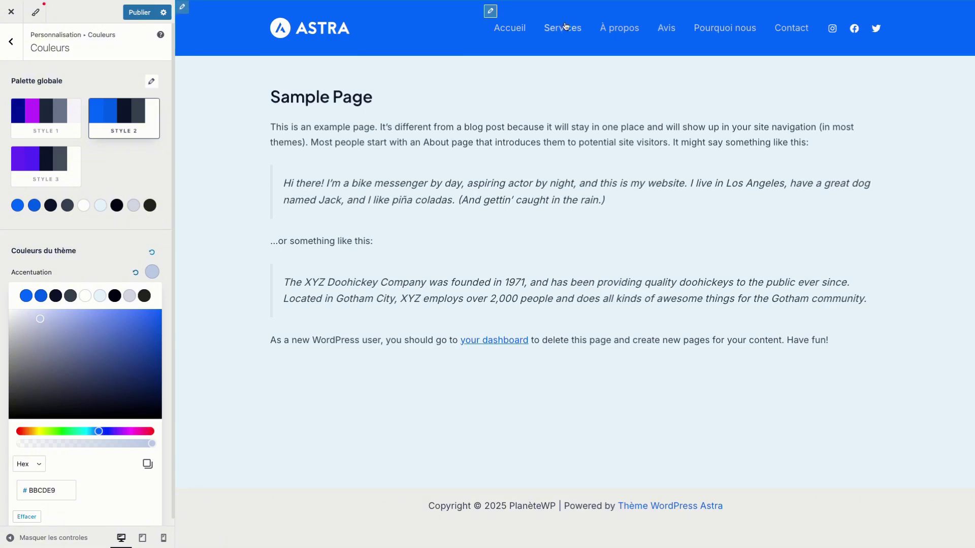
click(103, 250)
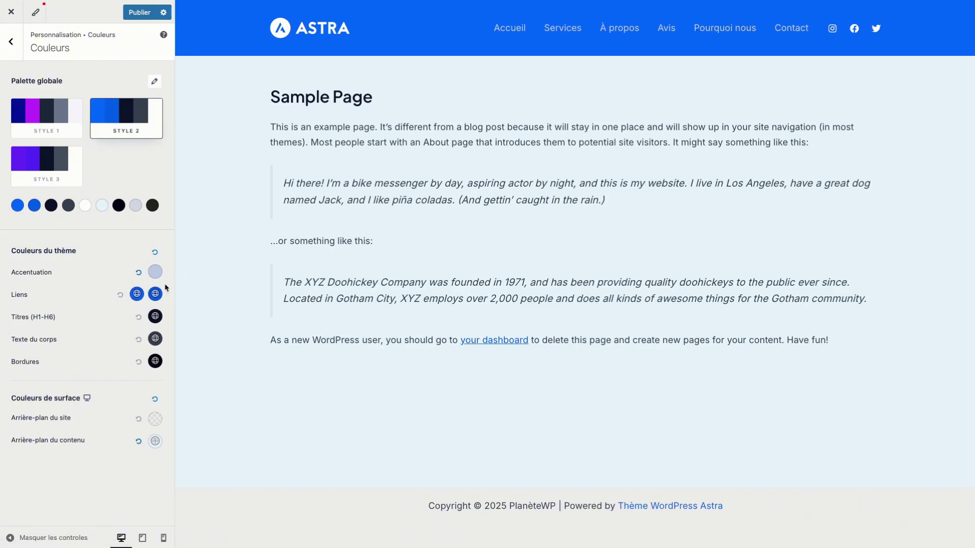
Set the theme's normal link color (Liens) to pure red, #FE0000
click(135, 293)
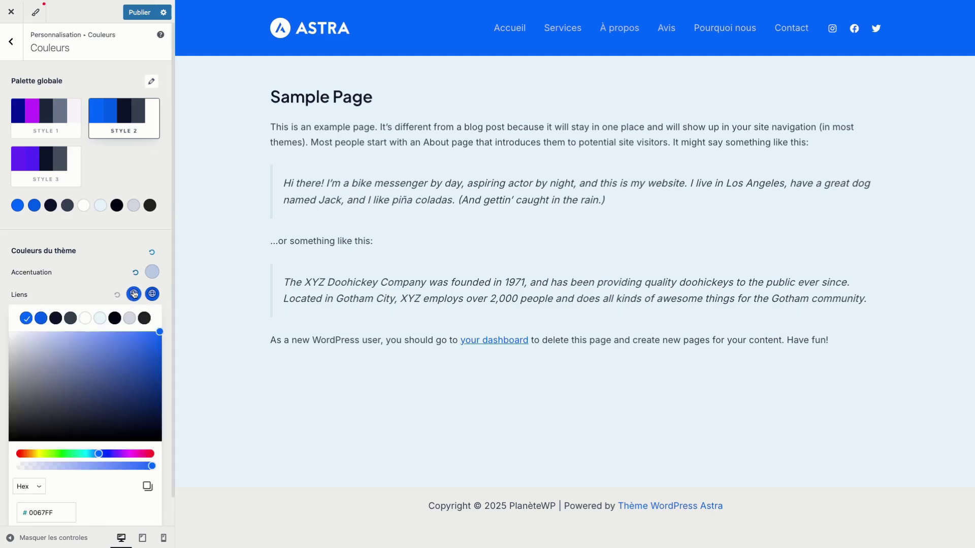
drag(53, 399, 46, 379)
drag(42, 454, 19, 453)
drag(46, 380, 185, 326)
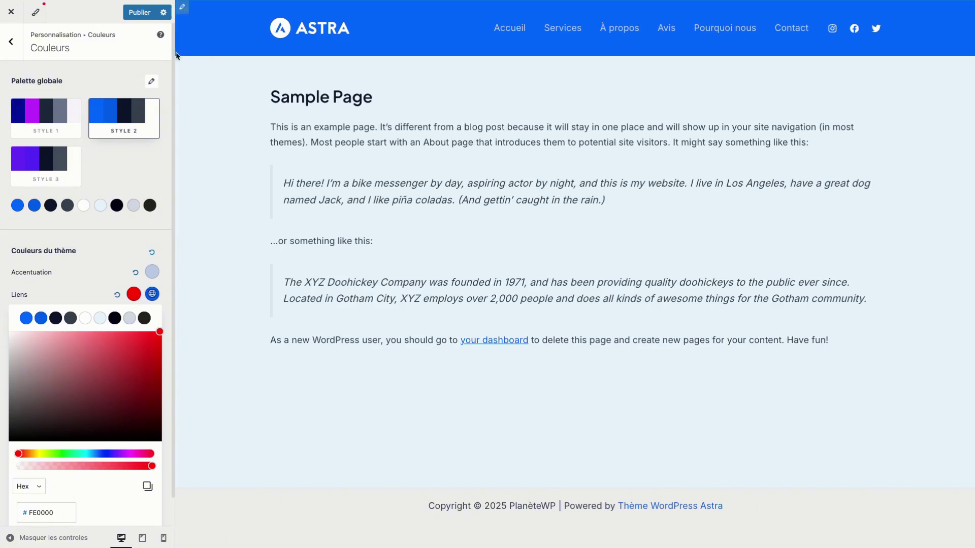
Publish the color changes, check the home page in the preview and close the customizer
click(143, 15)
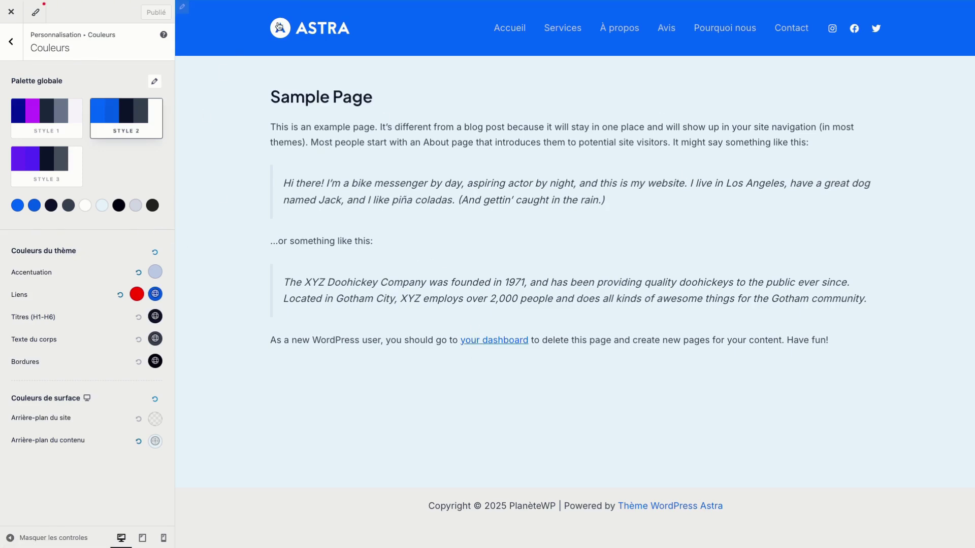
click(303, 29)
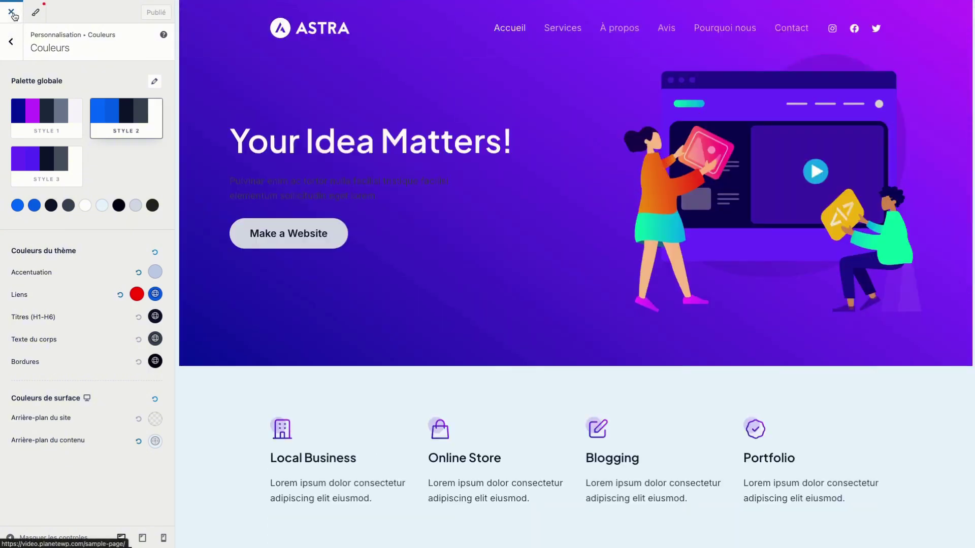
click(14, 16)
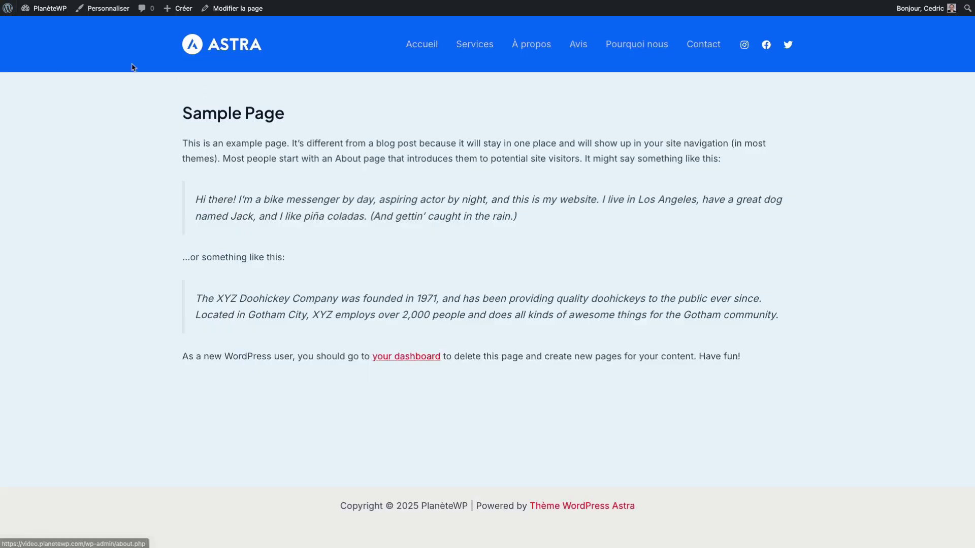
Go to the dashboard's list of pages and move the Accueil home page to the trash
mouse_move(43, 8)
click(45, 26)
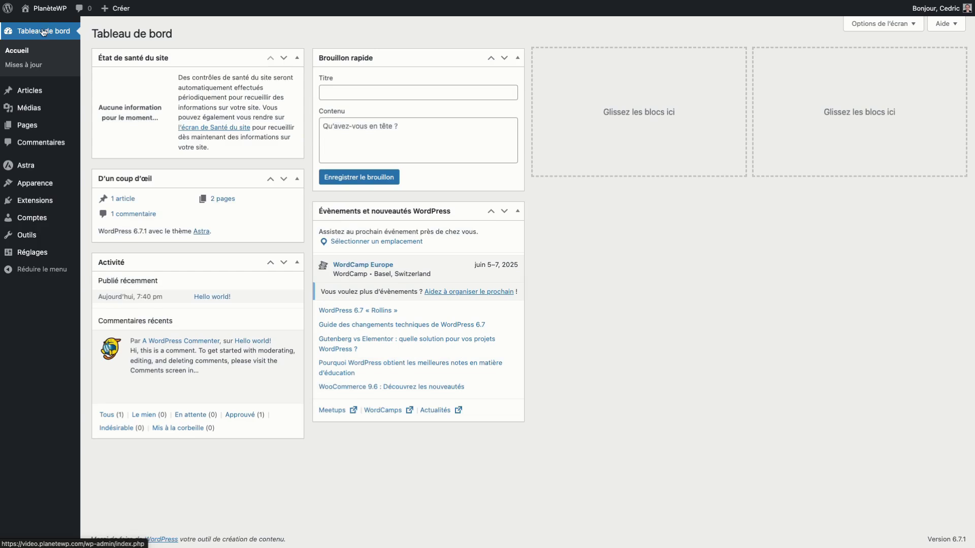
click(29, 126)
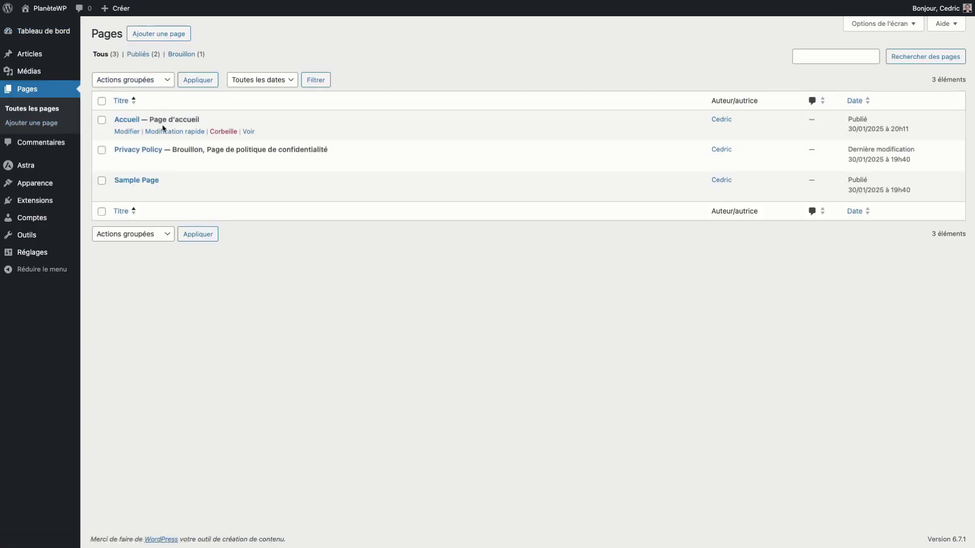
click(229, 132)
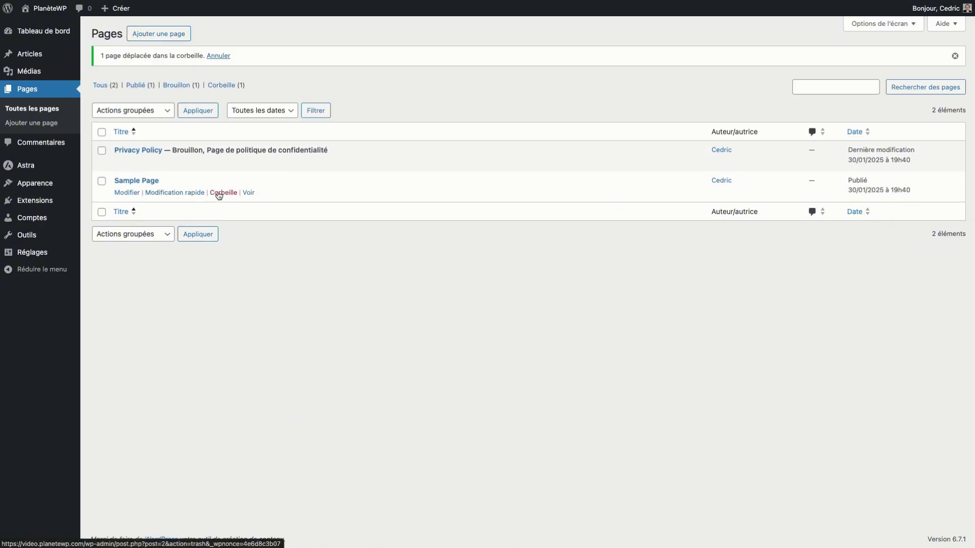
Go to the reading settings (Lecture) and check what the home page displays
mouse_move(35, 252)
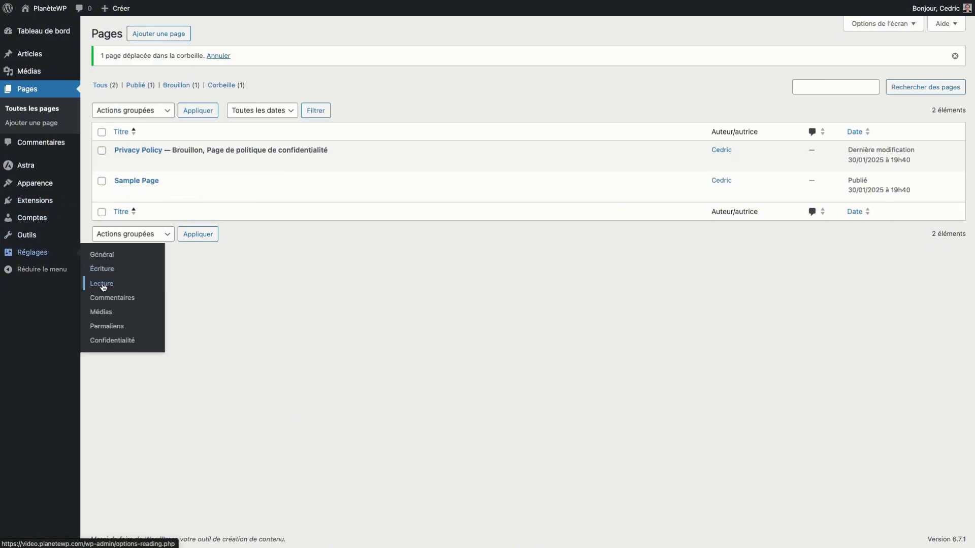
click(102, 283)
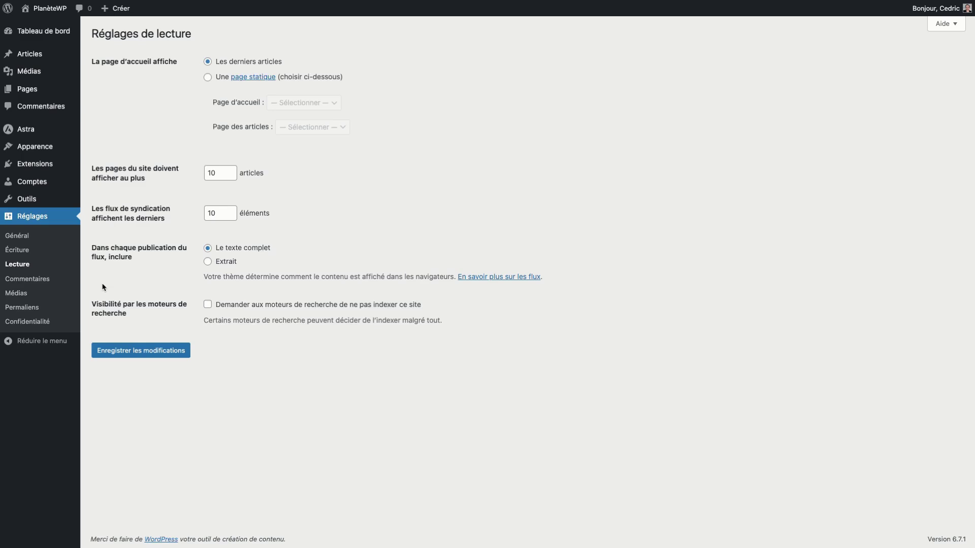
mouse_move(46, 25)
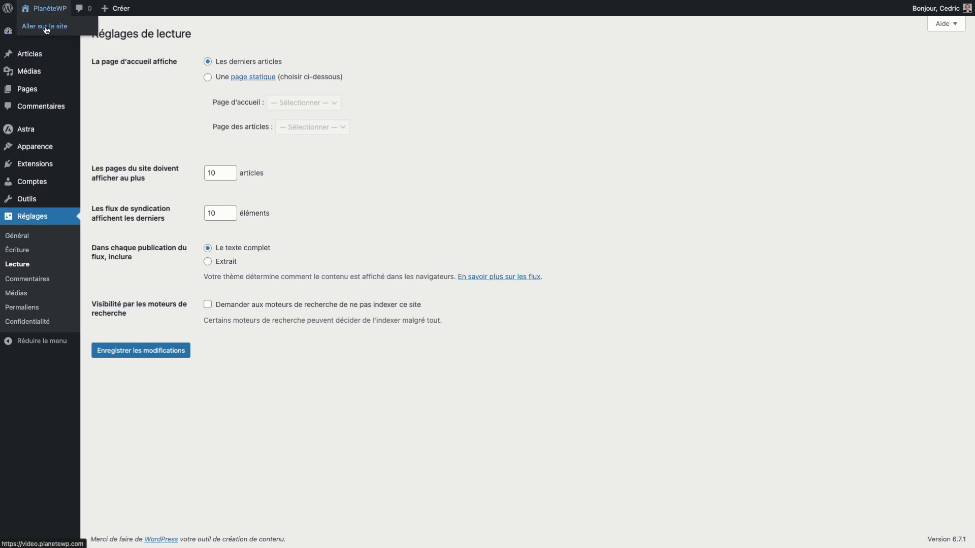
mouse_move(46, 164)
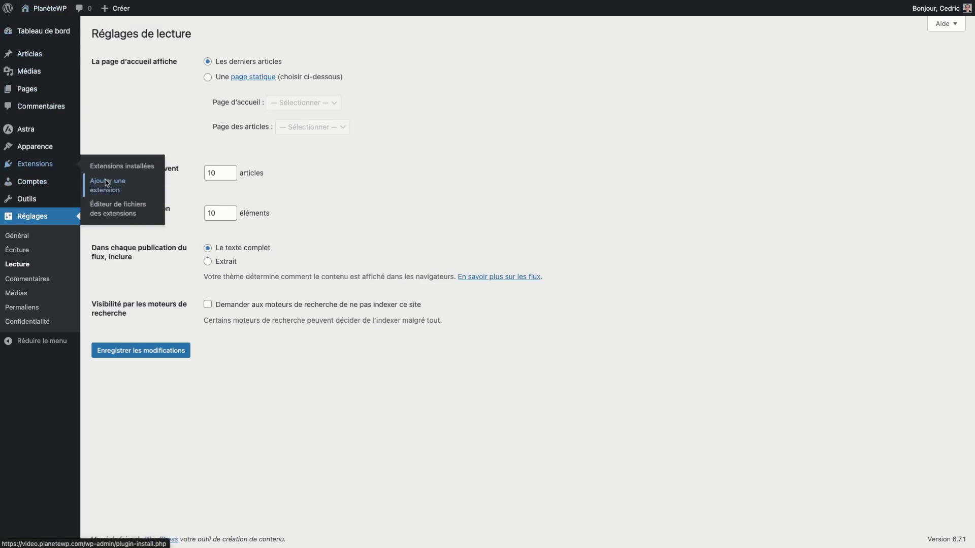
Open the theme customizer's global colors and set the link hover color (Liens) to black, #000000
mouse_move(35, 147)
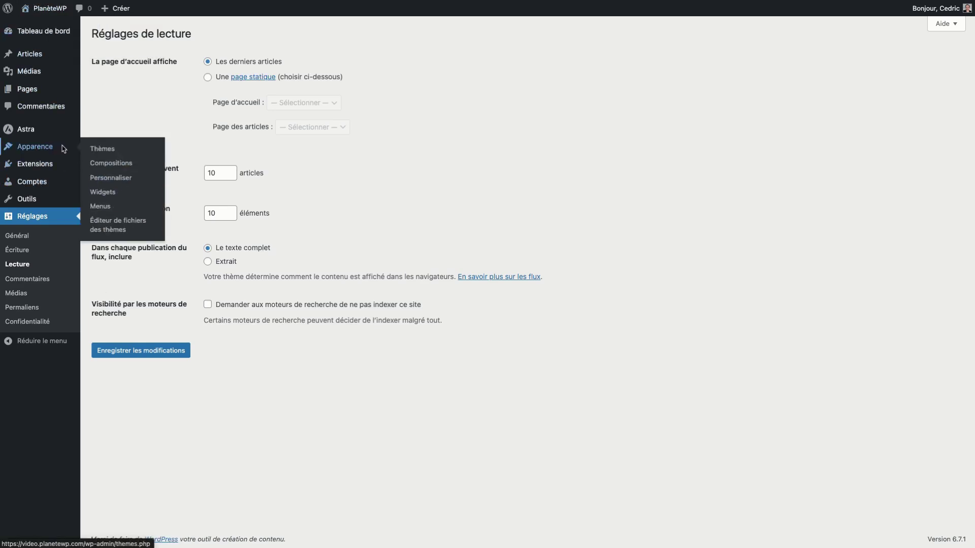
click(118, 186)
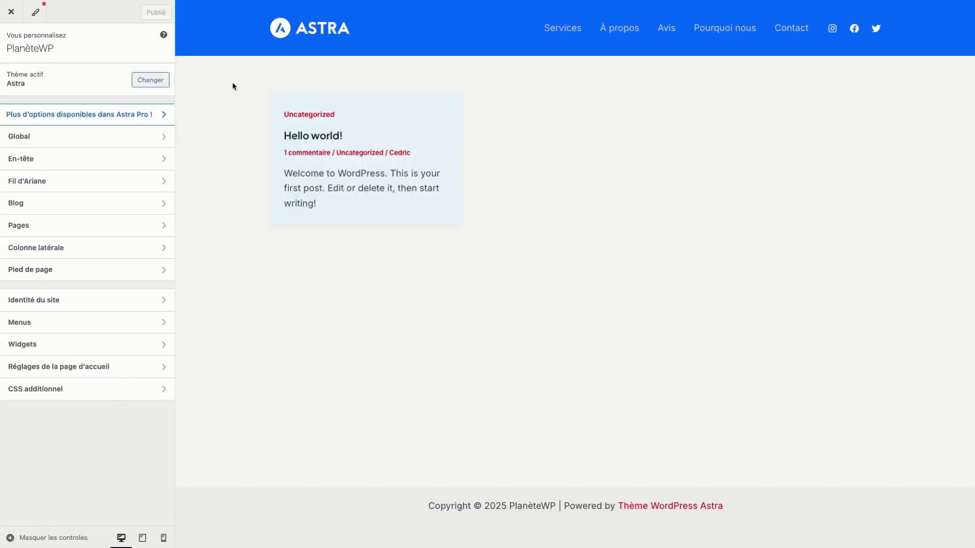
click(103, 137)
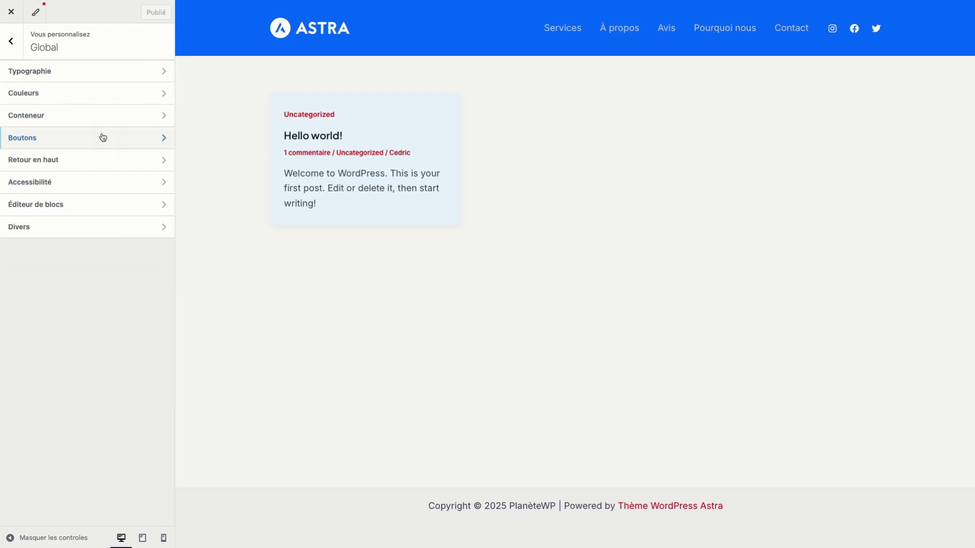
click(80, 102)
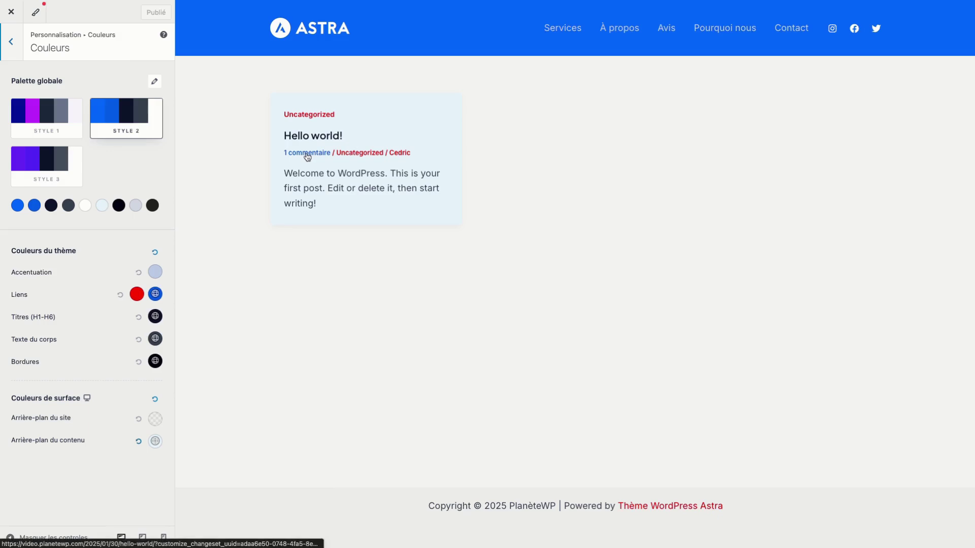
click(155, 295)
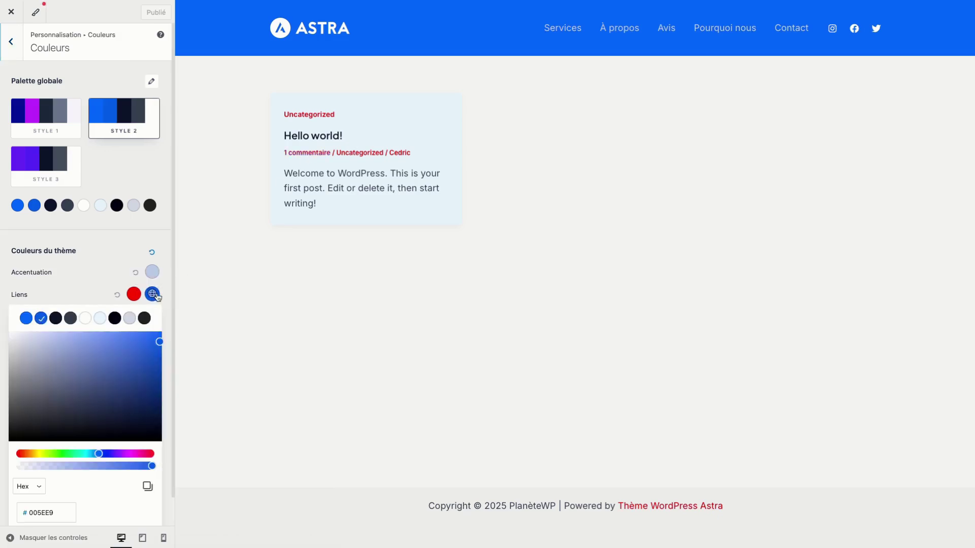
drag(123, 351, 201, 451)
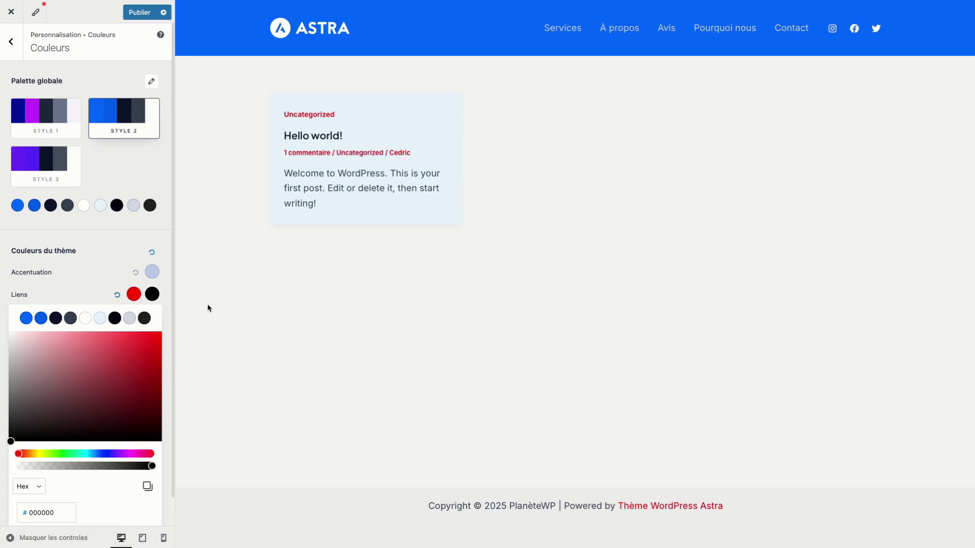
click(98, 275)
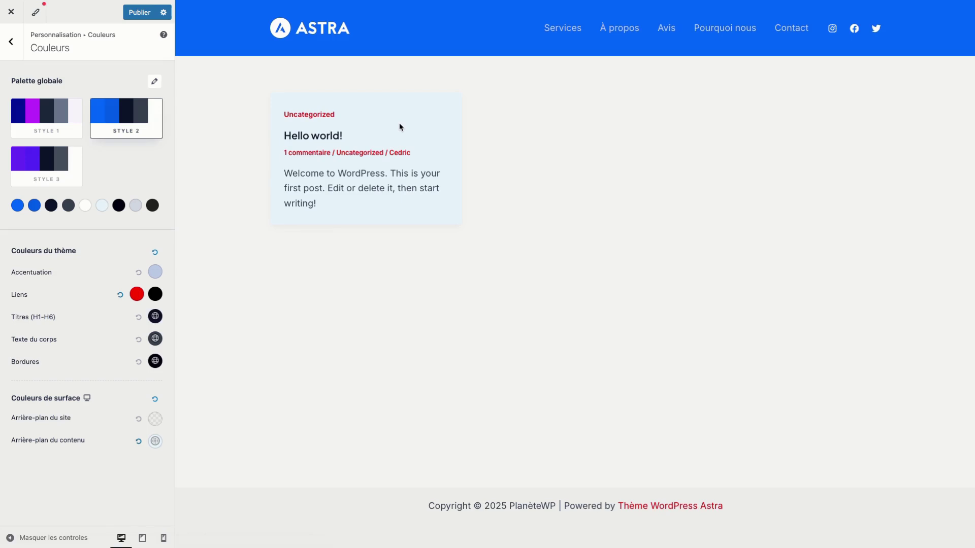
Open the "Hello world!" post in the preview and set the heading color (Titres H1-H6) to bright red
click(314, 137)
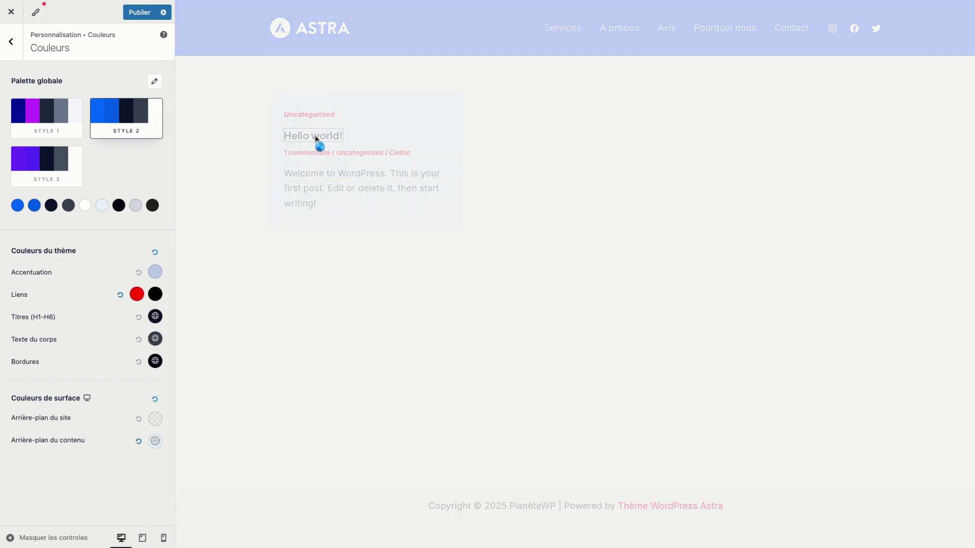
scroll(396, 260, down, 3)
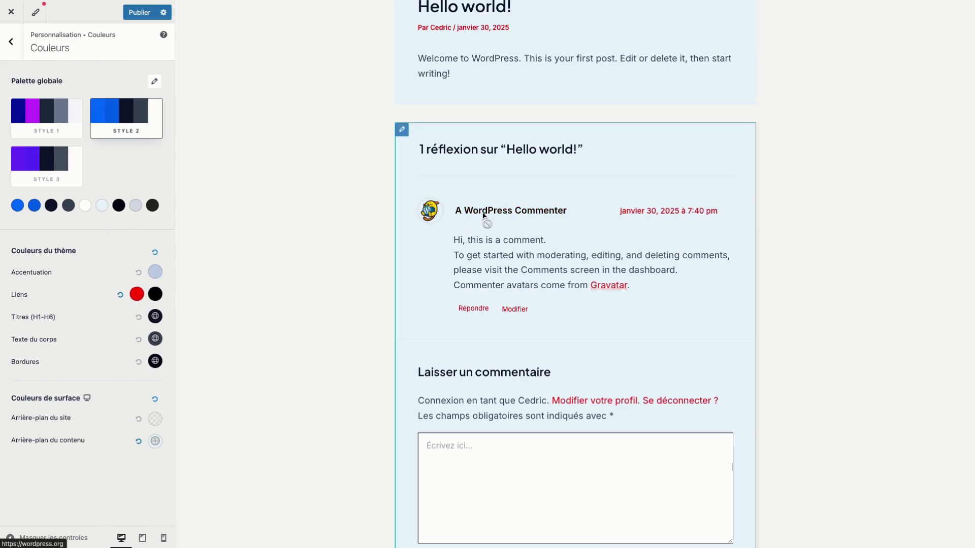
click(155, 317)
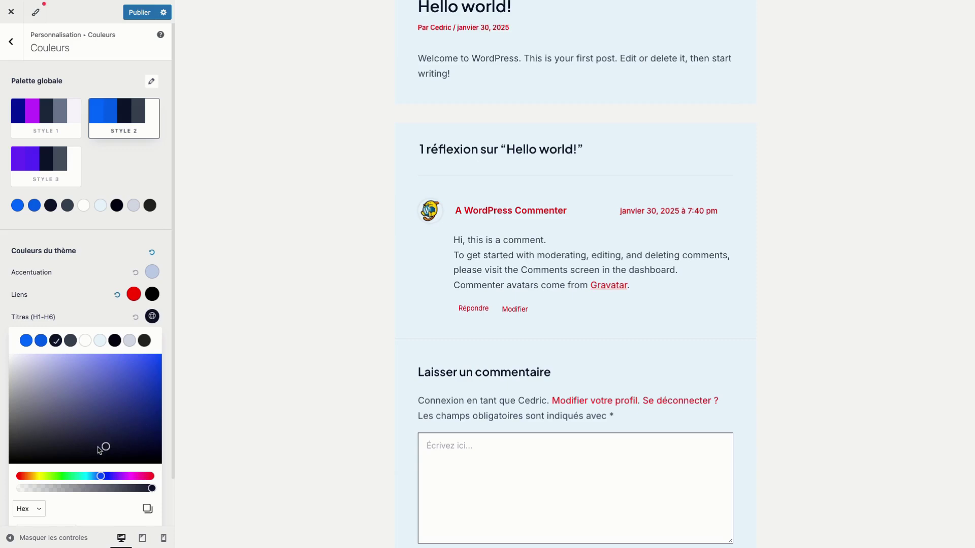
drag(107, 477, 196, 474)
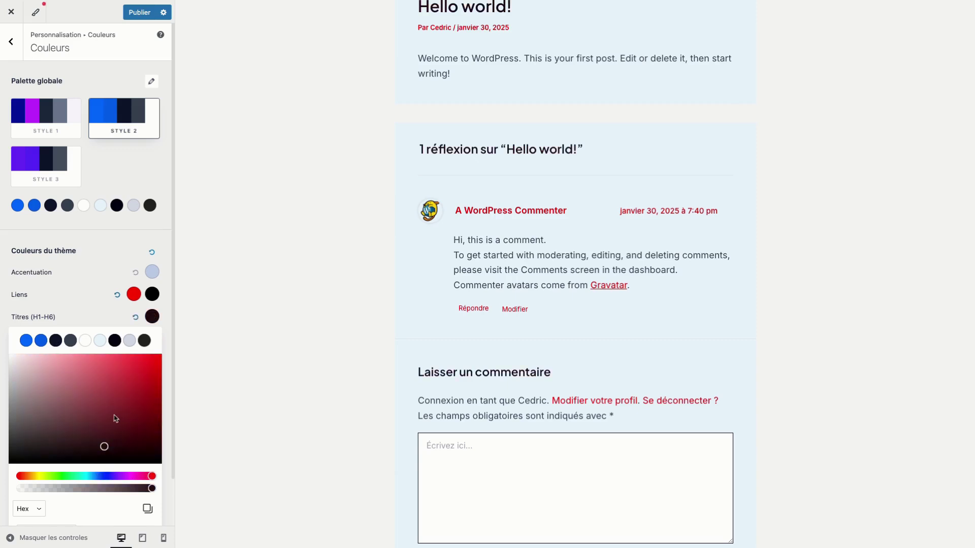
drag(115, 417, 160, 355)
click(171, 343)
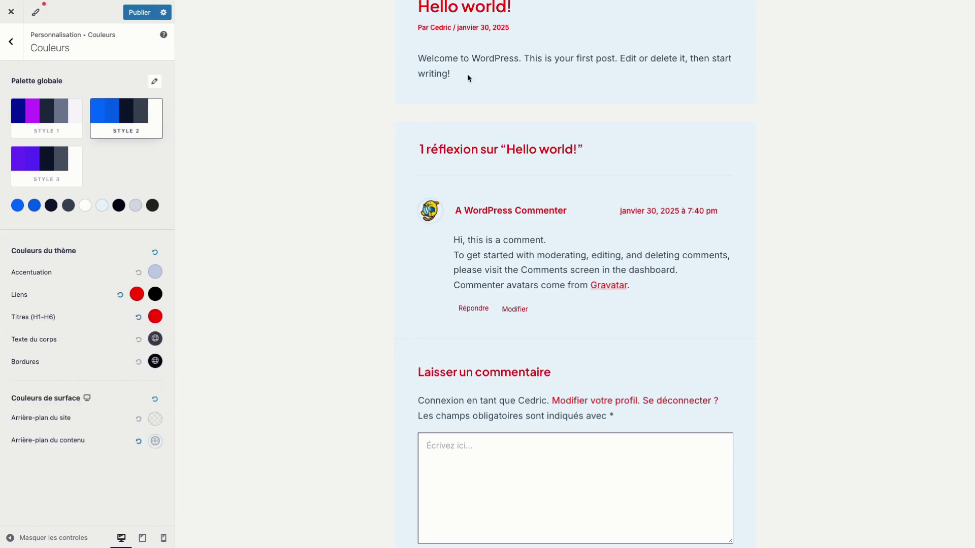
scroll(386, 138, up, 3)
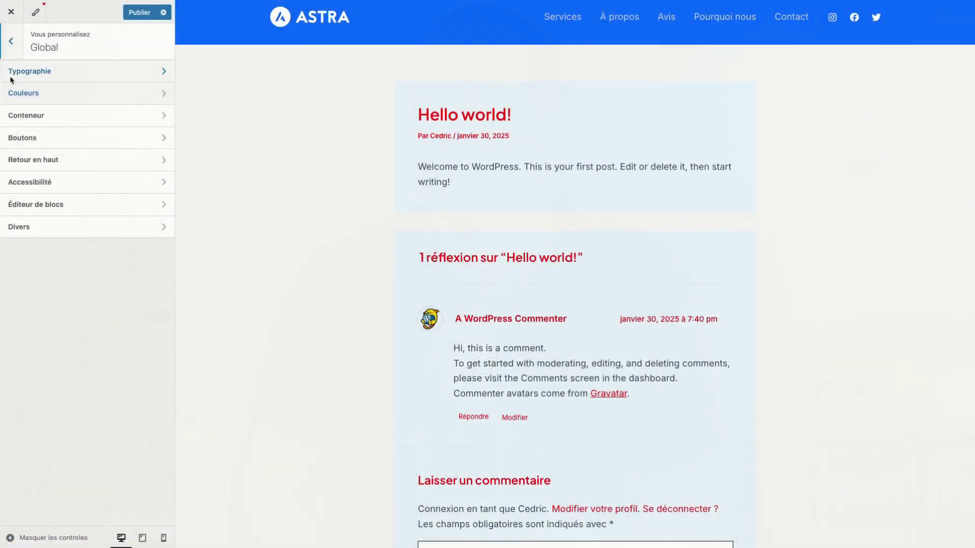
Review the global container (Conteneur) layout, style and width options, and return to the main customizer list
click(120, 120)
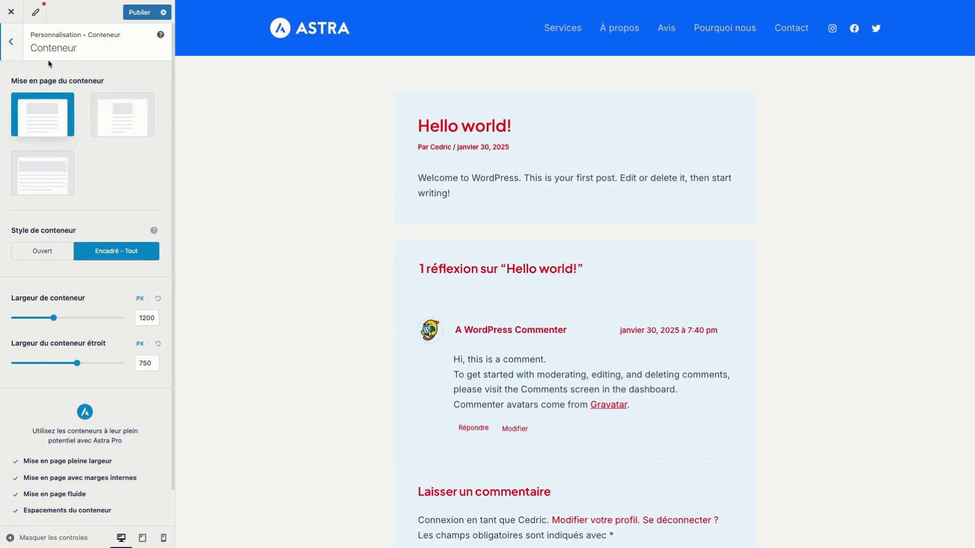
scroll(45, 213, down, 1)
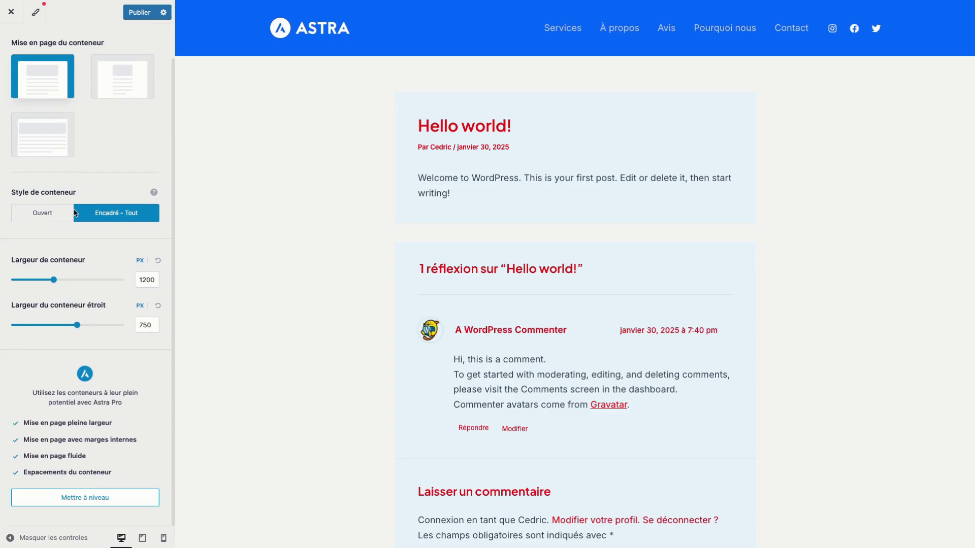
scroll(75, 213, up, 1)
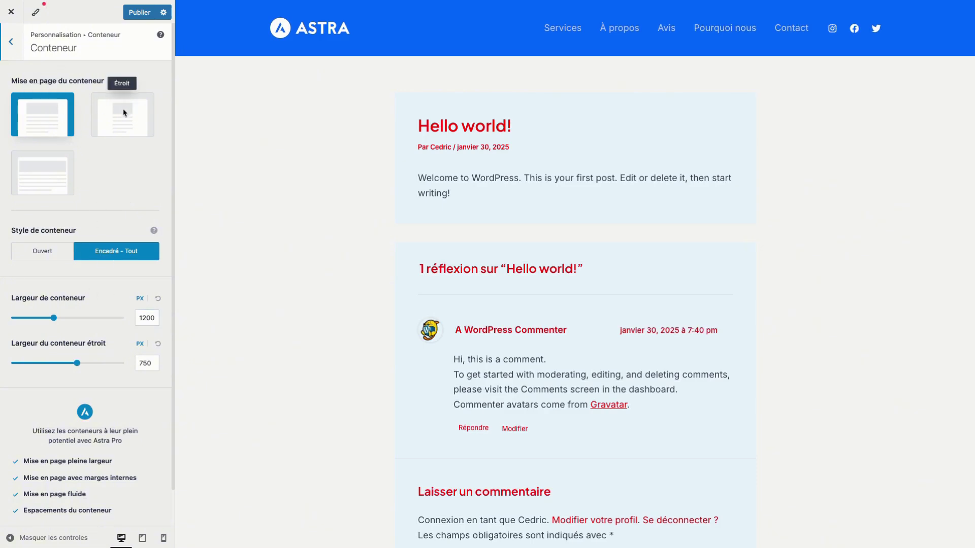
click(13, 56)
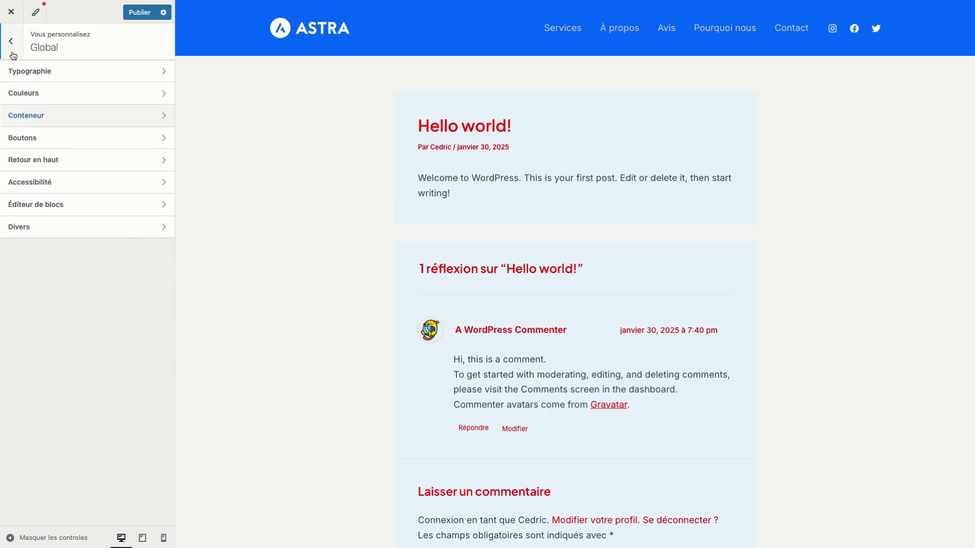
click(13, 56)
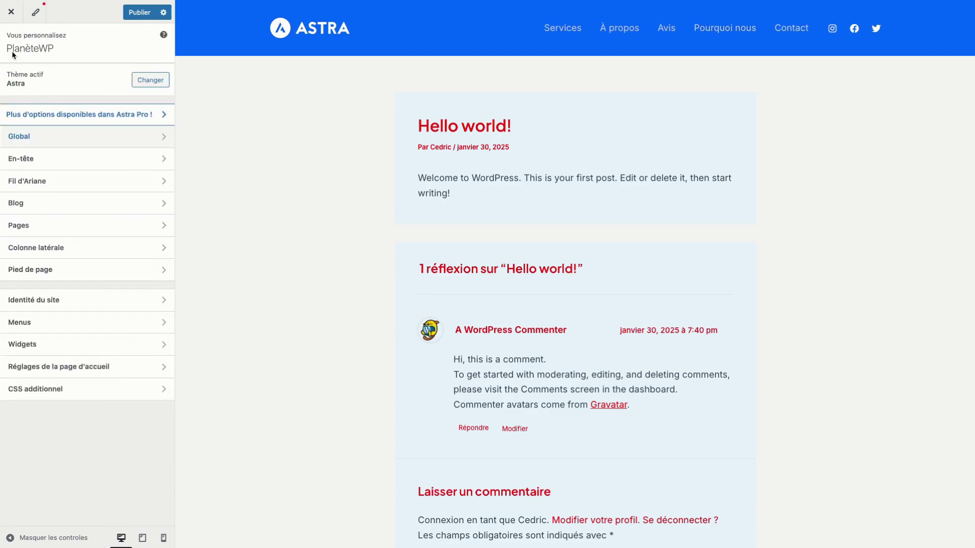
Look at the container and sidebar options for individual pages (Page individuelle) and return to the main customizer list
click(39, 225)
click(68, 72)
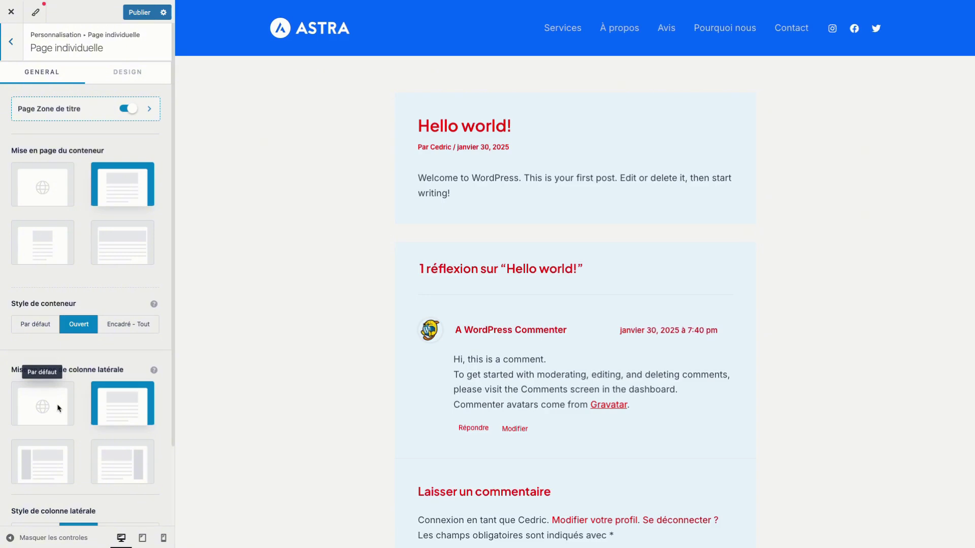
click(16, 51)
click(15, 49)
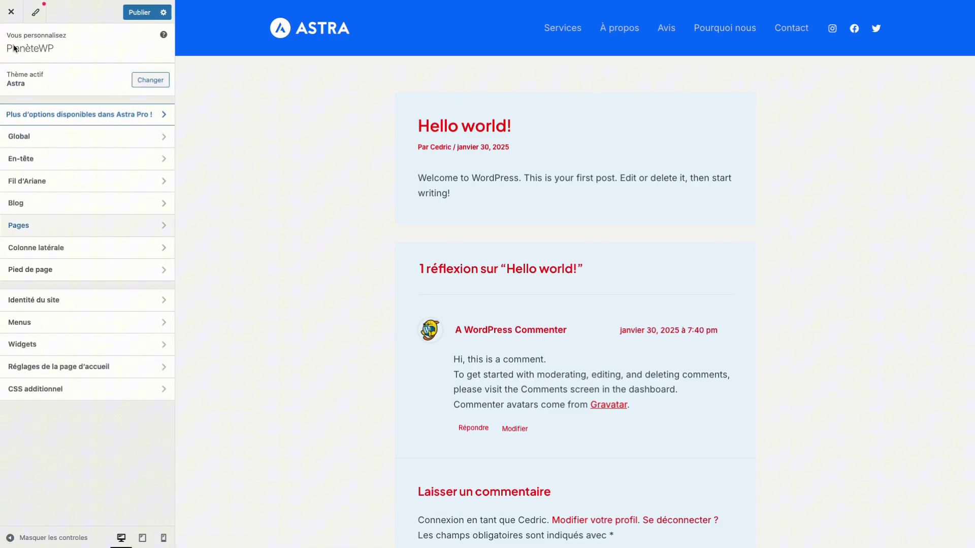
In the blog's Publication seule settings, try the right and left sidebar layouts and check the post in the preview
click(23, 203)
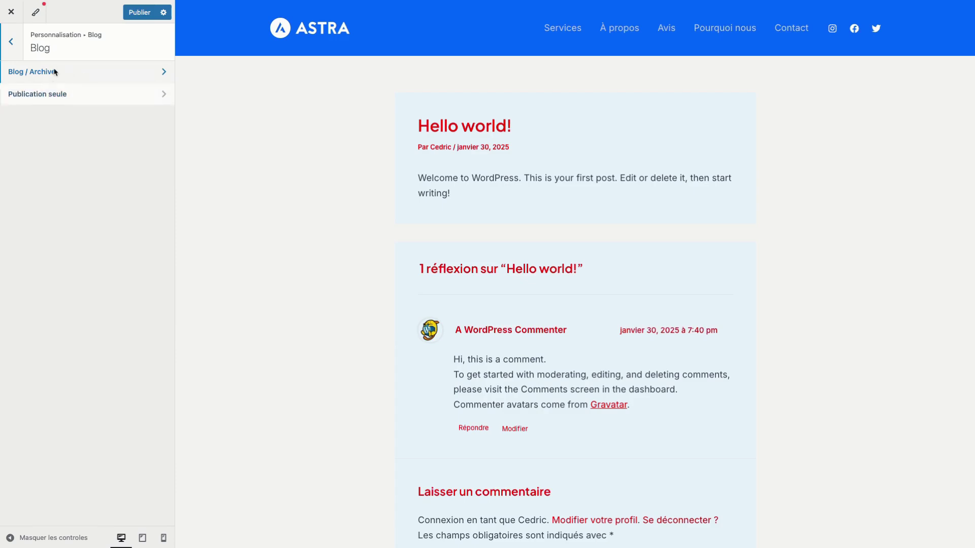
click(58, 97)
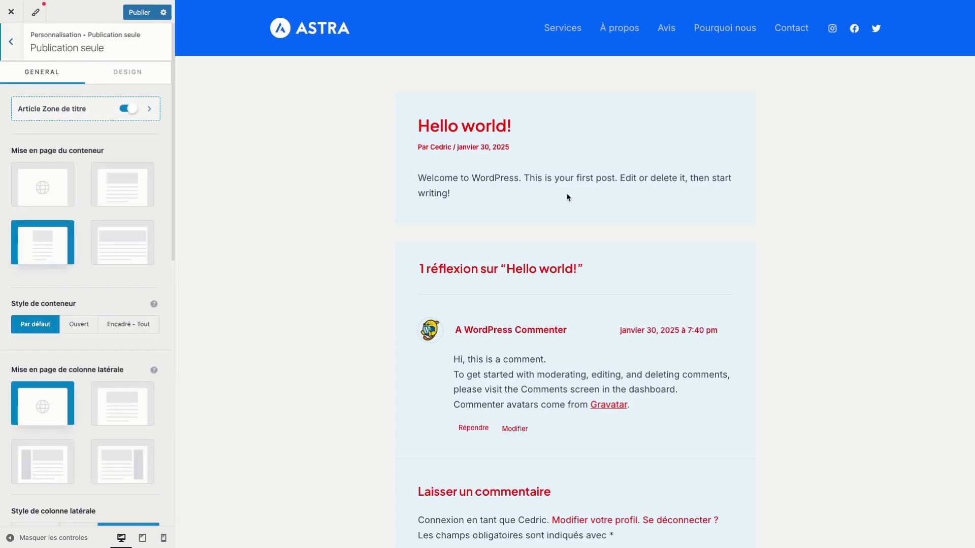
click(122, 461)
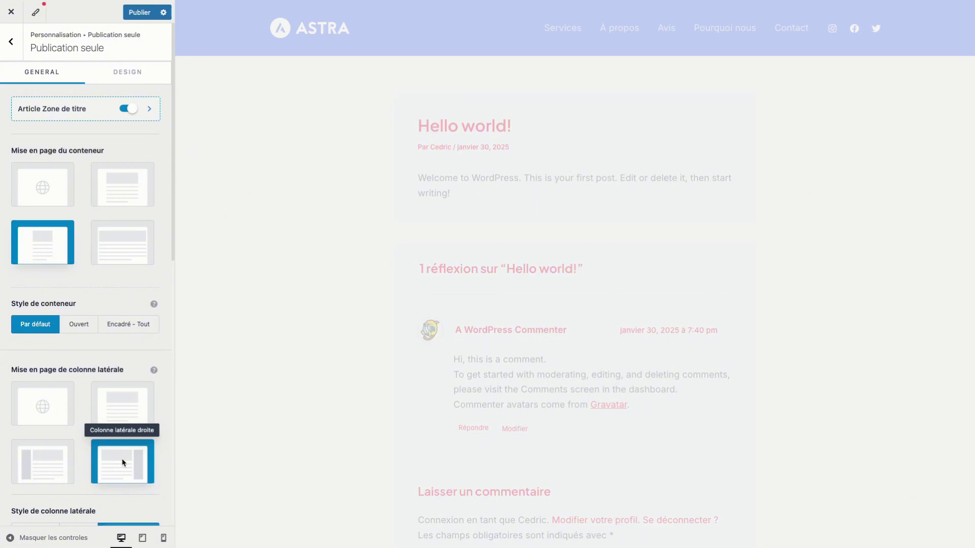
click(43, 462)
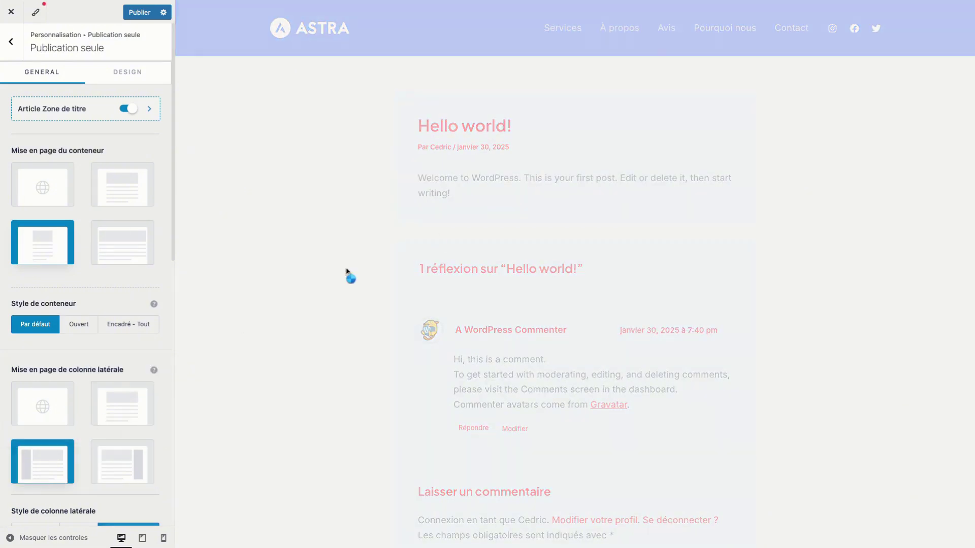
scroll(444, 306, down, 4)
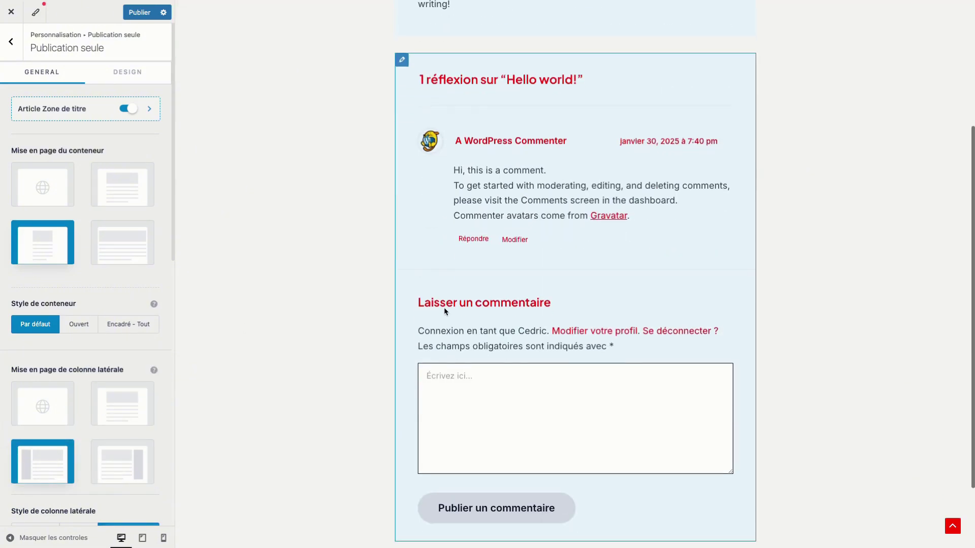
scroll(444, 306, up, 4)
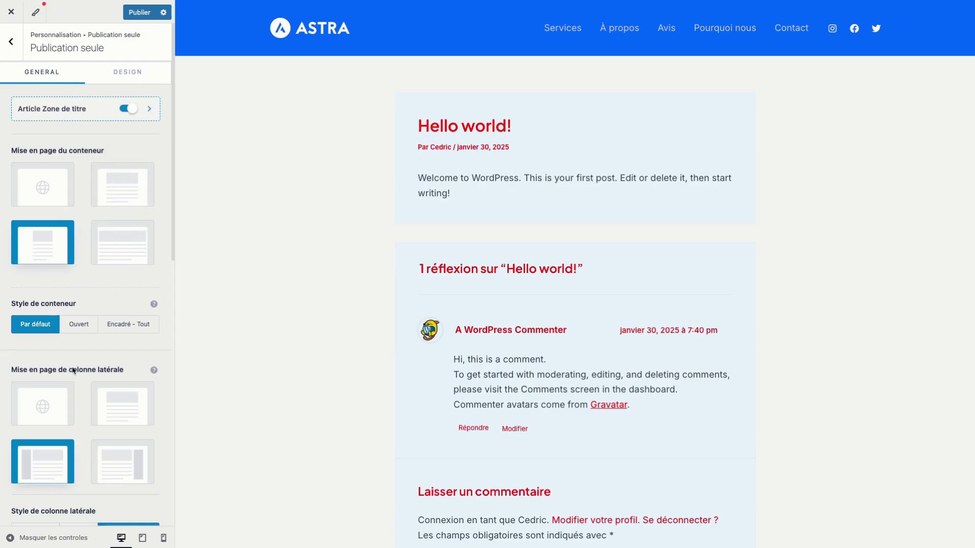
Try the full-width container for single posts, set it to Normale with Colonne latérale droite, and leave these settings after checking the preview
click(118, 243)
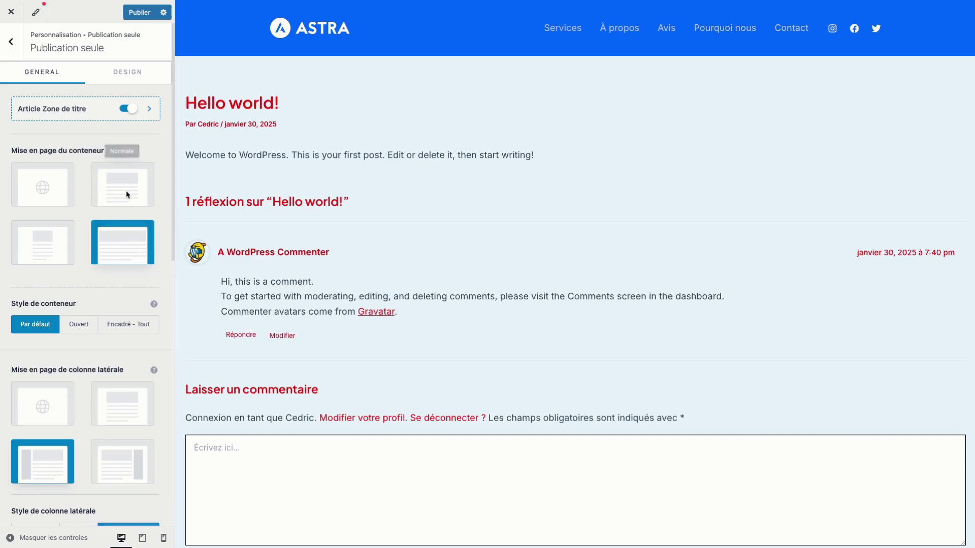
click(127, 193)
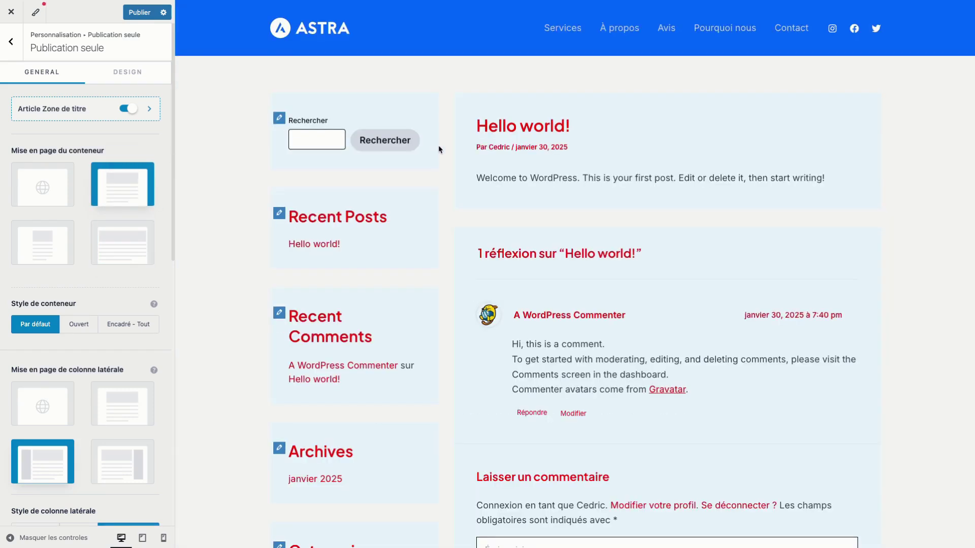
click(131, 470)
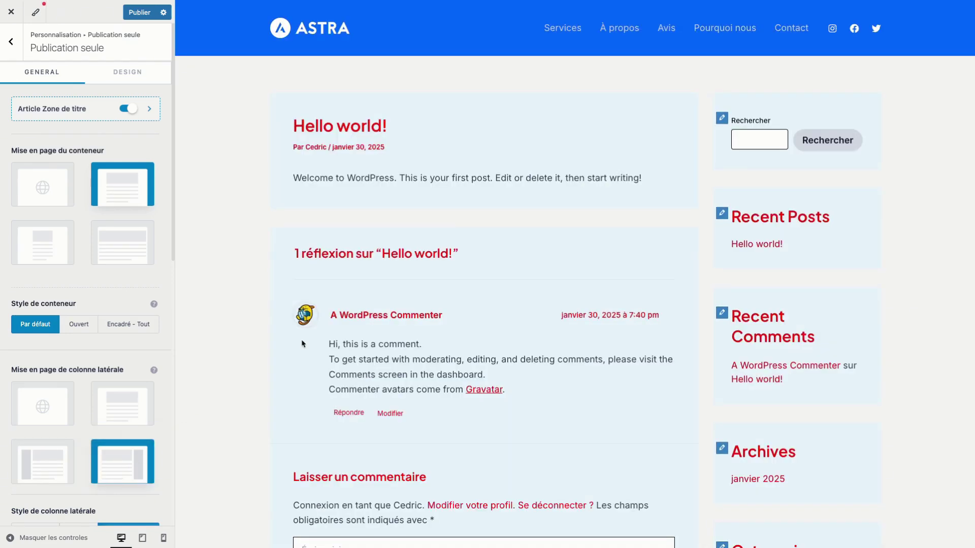
scroll(409, 220, down, 5)
scroll(412, 225, up, 5)
click(12, 46)
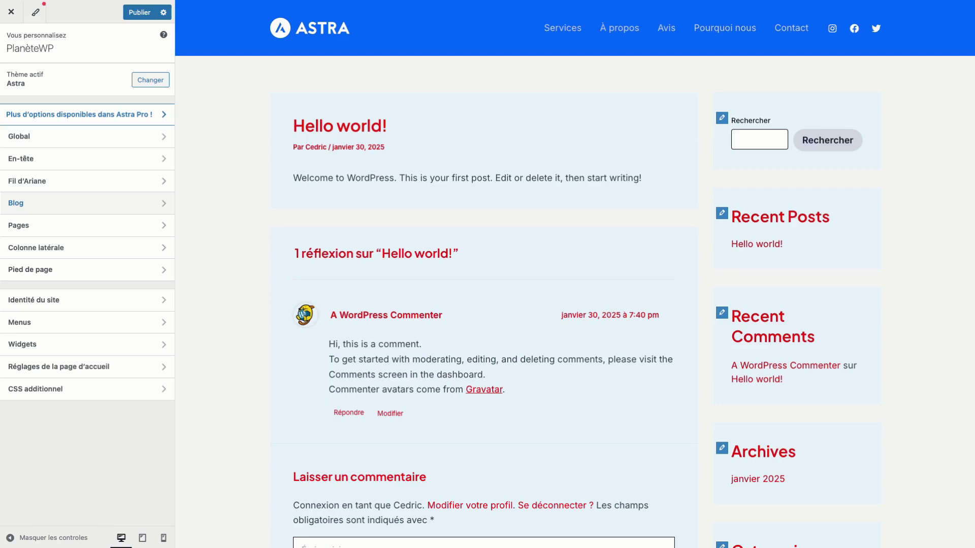
Show the home page in the preview and set the Blog / Archive layout (Mise en page) to the list style
click(69, 210)
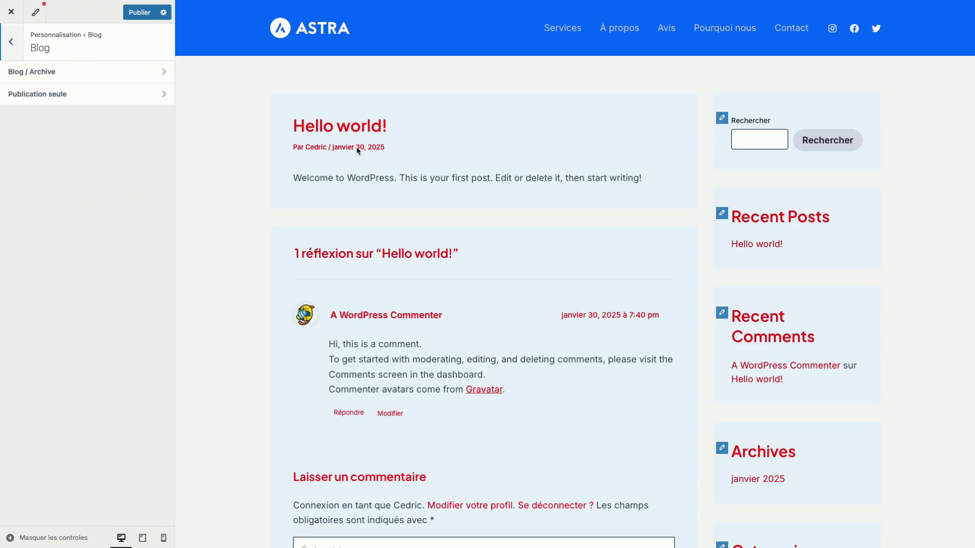
click(328, 28)
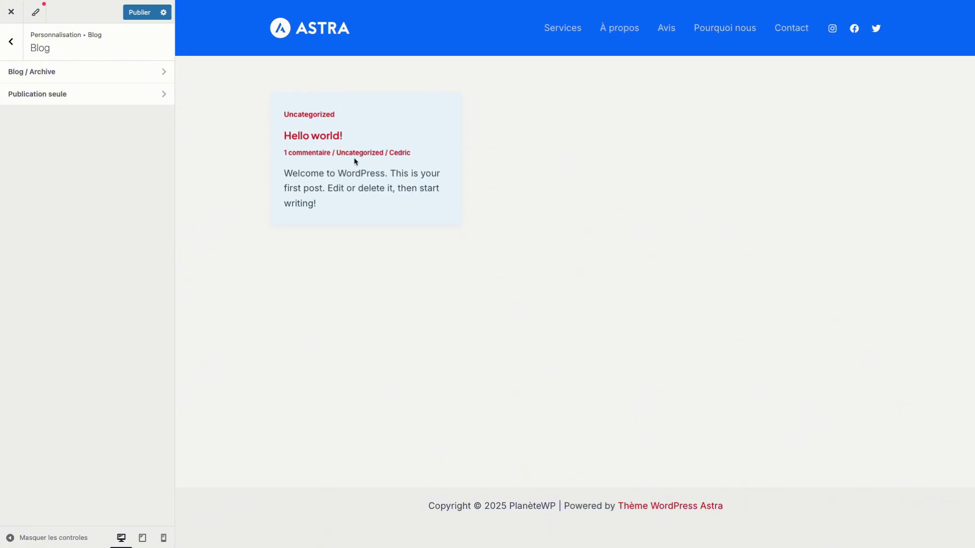
click(117, 81)
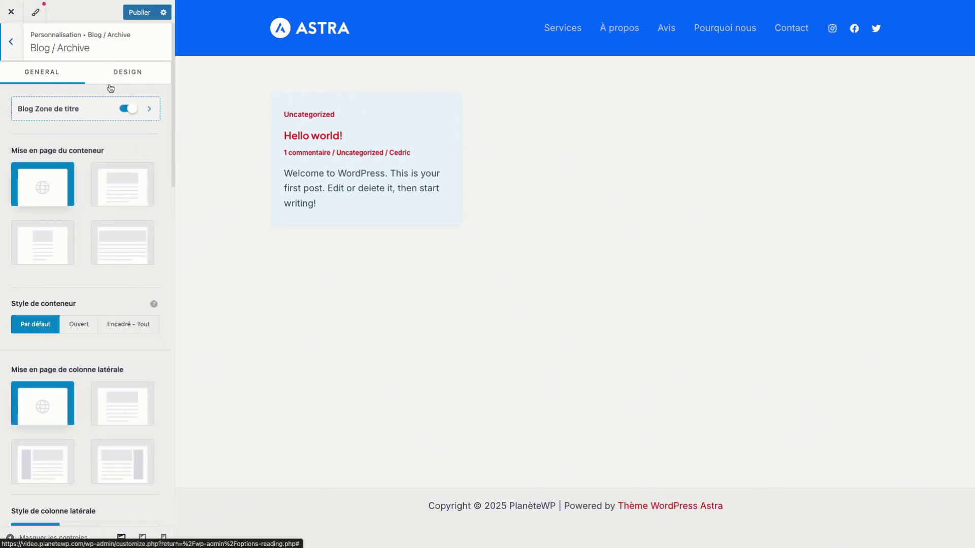
scroll(38, 285, down, 8)
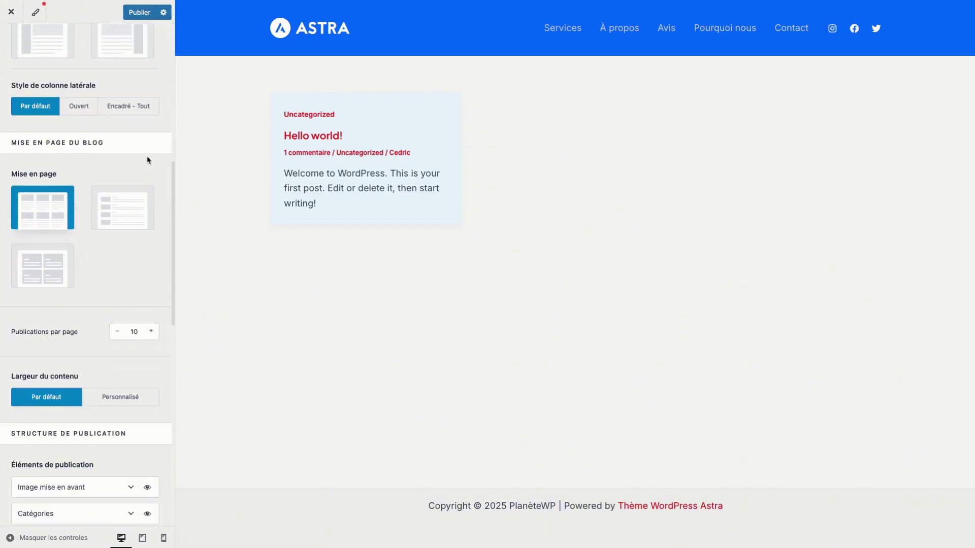
click(135, 214)
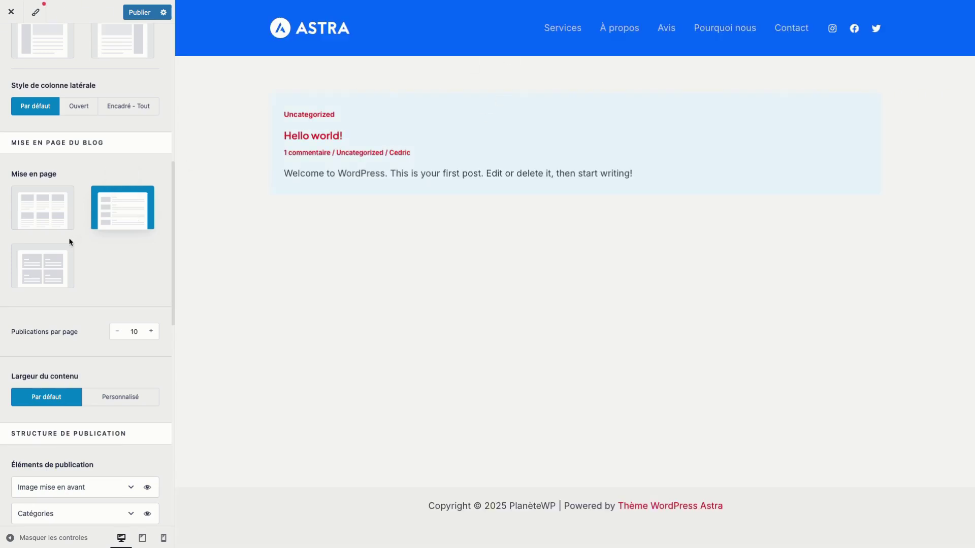
Set the blog's Mise en page to Couvrir and hide the Catégories element in the post structure
click(55, 262)
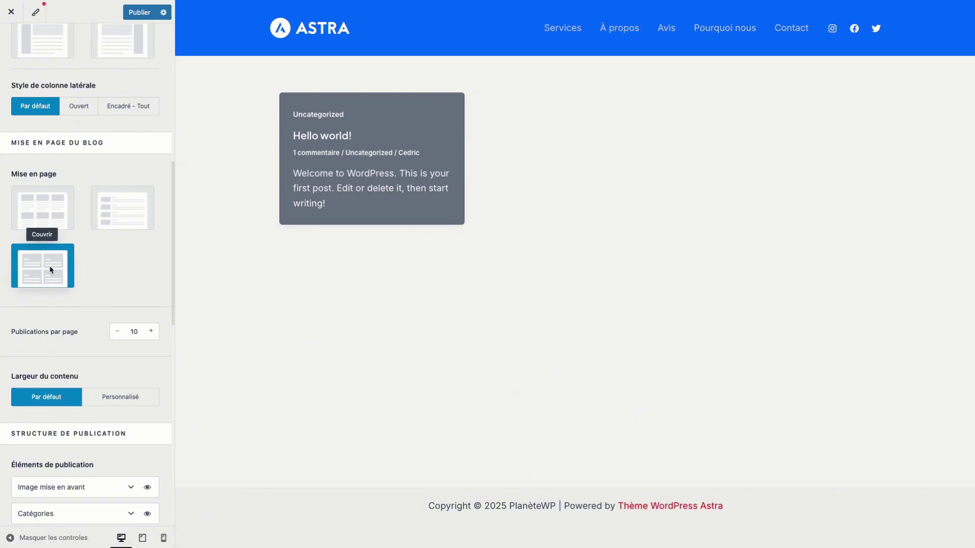
scroll(51, 269, down, 3)
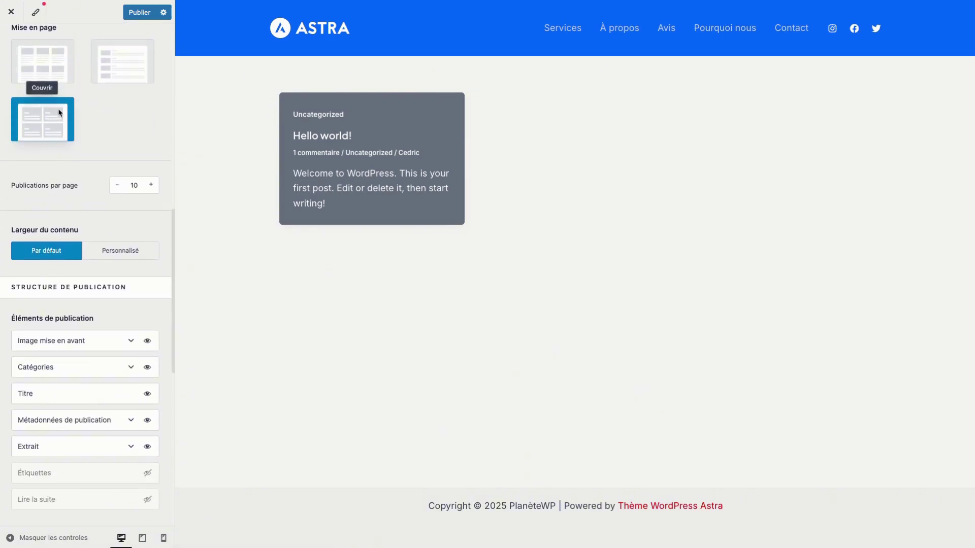
scroll(51, 127, down, 3)
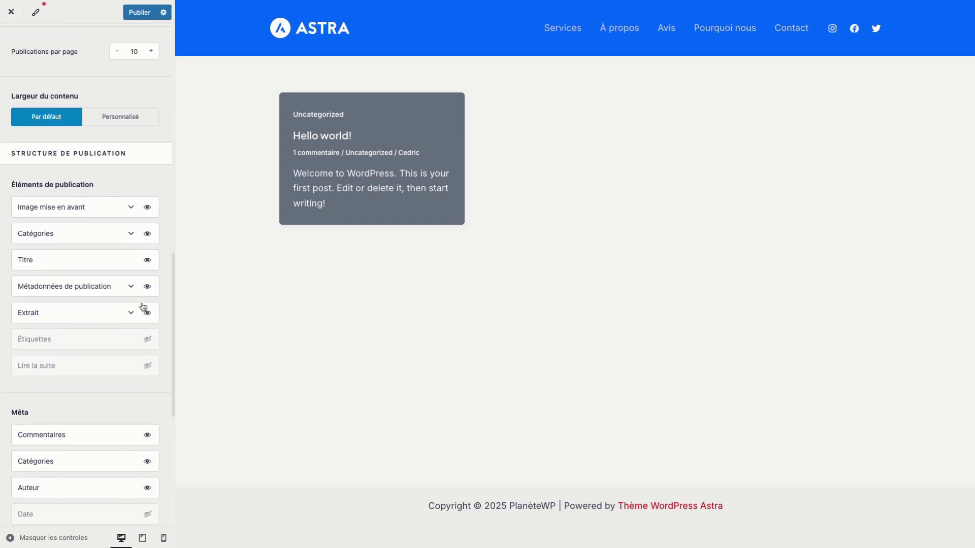
scroll(89, 252, down, 1)
scroll(90, 253, down, 1)
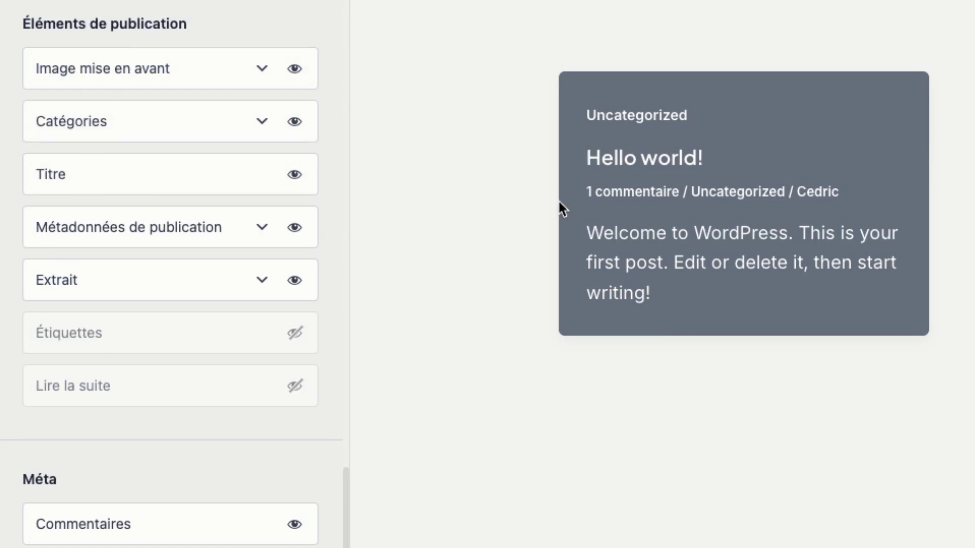
click(299, 127)
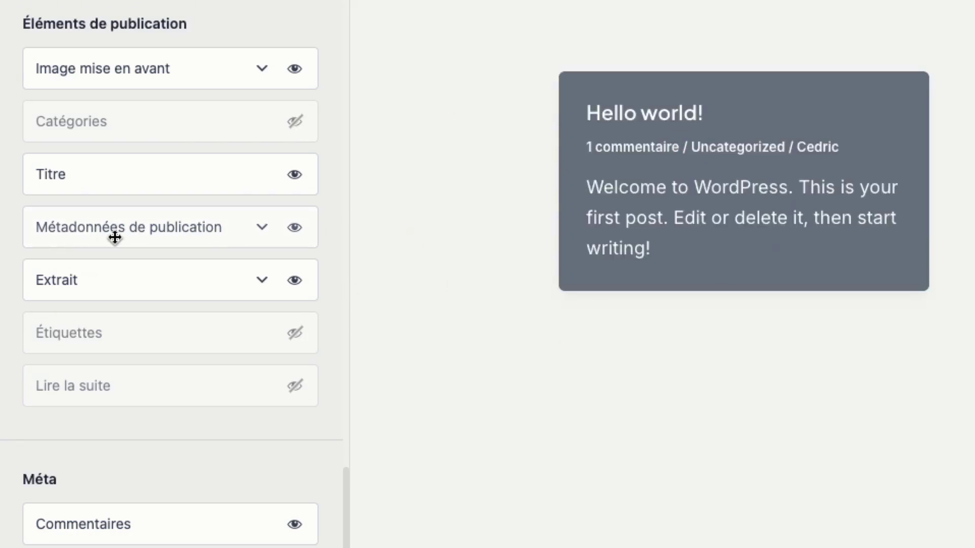
Place Extrait above Métadonnées de publication in the post elements, hide the metadata, and leave the blog settings
drag(106, 283, 120, 212)
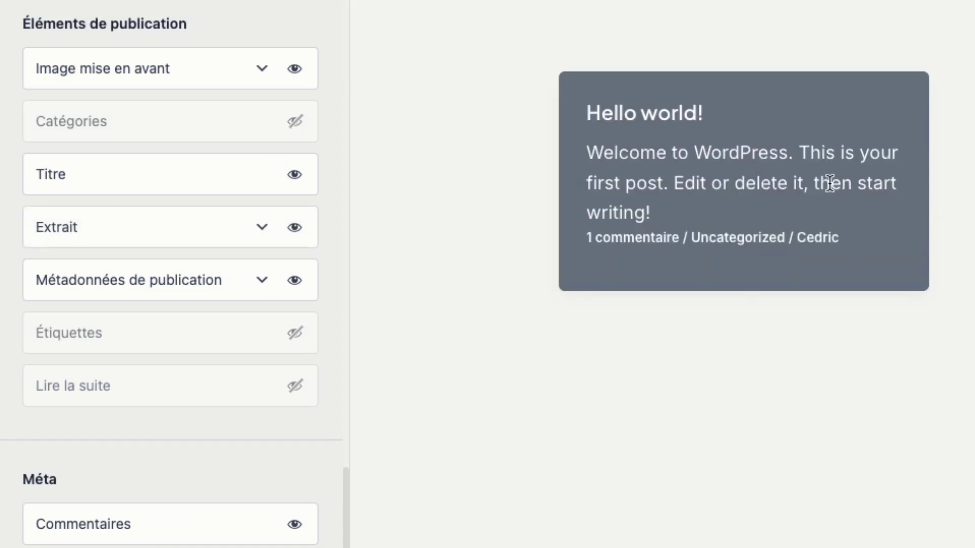
click(299, 282)
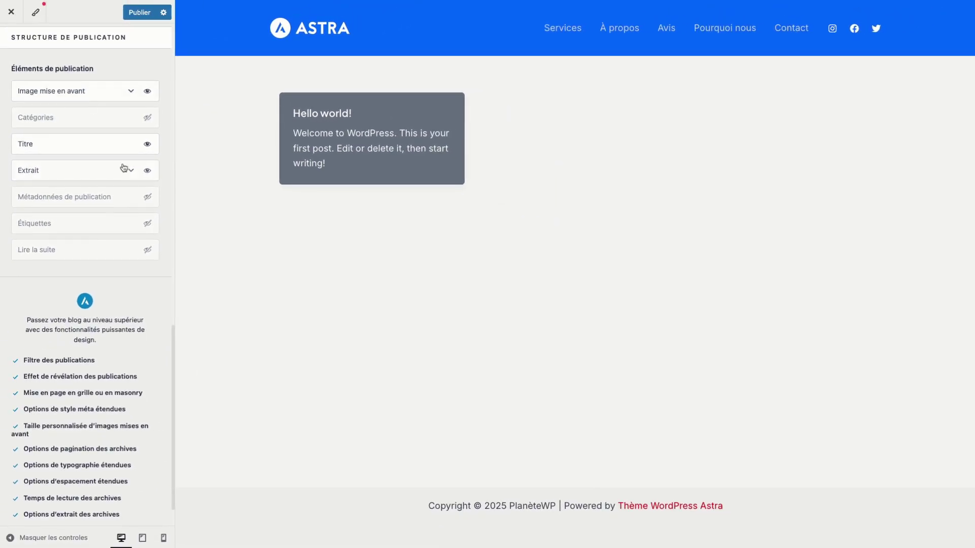
scroll(124, 168, down, 1)
scroll(124, 168, up, 10)
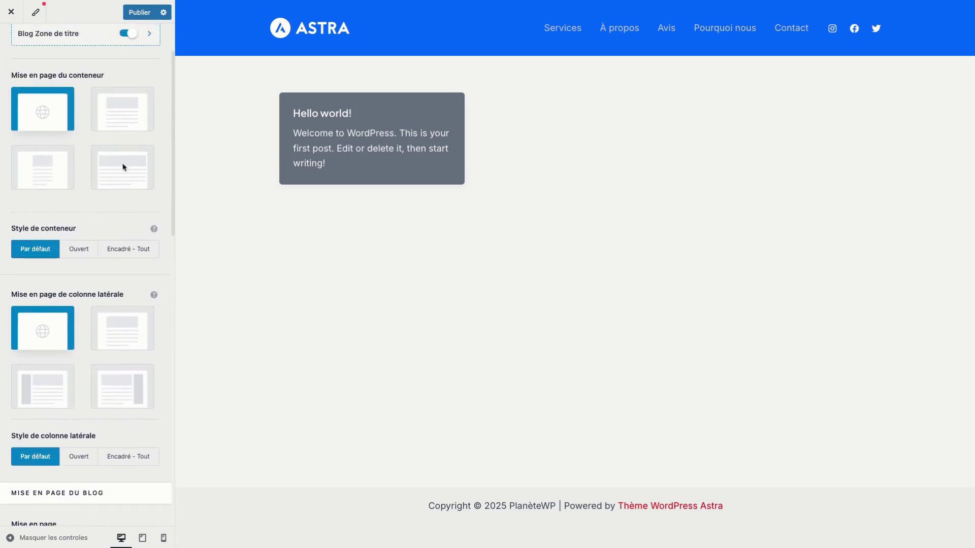
click(12, 43)
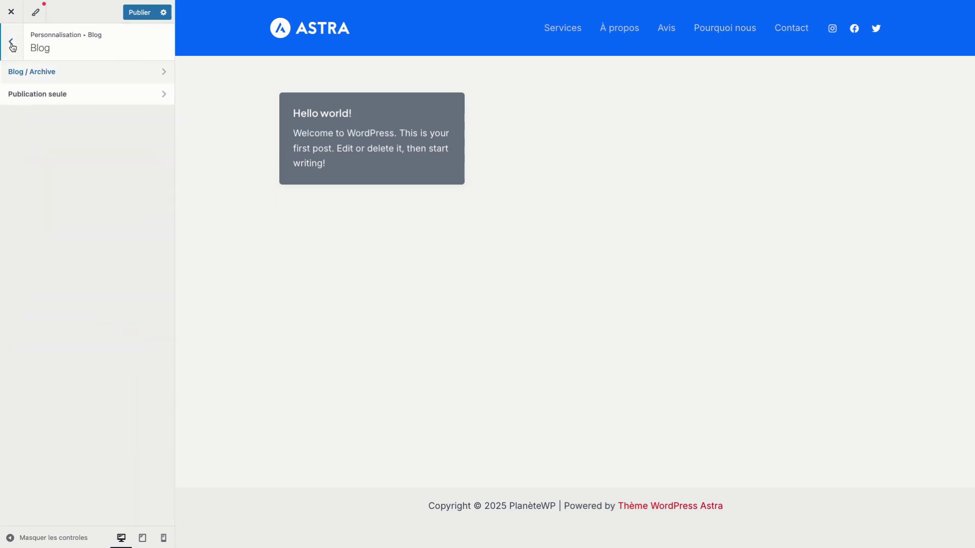
click(12, 45)
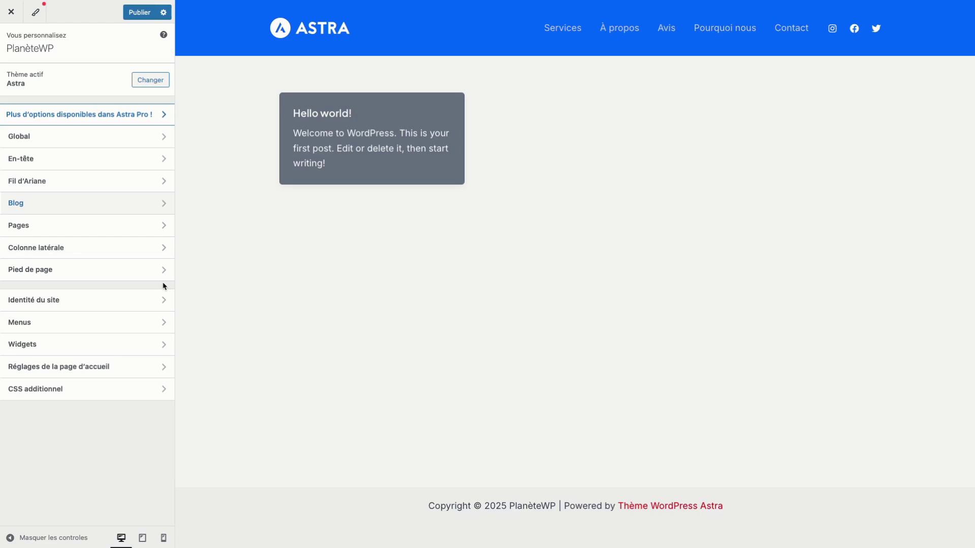
In the En-tête builder, try Titre du site & logo centered in the main row and Menu principal centered in the row below
click(67, 165)
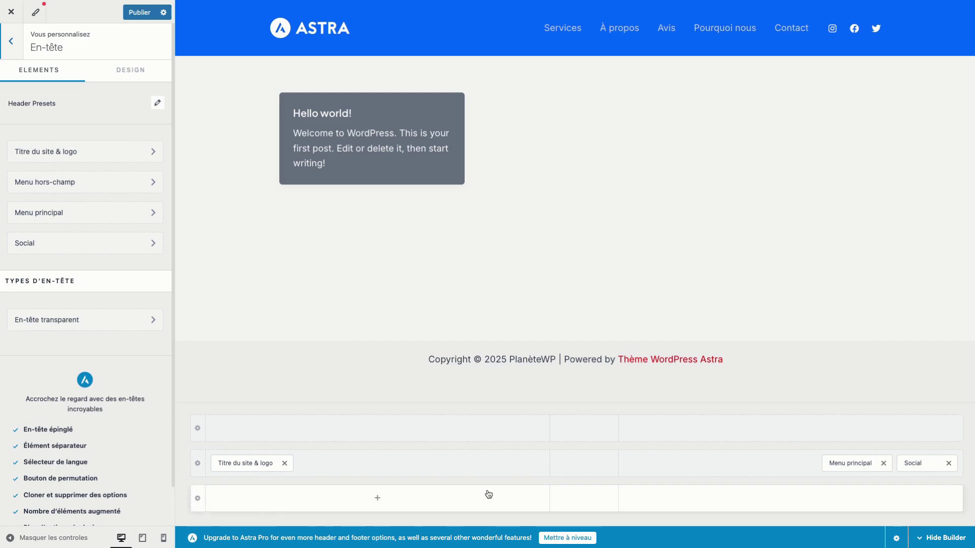
drag(229, 461, 579, 463)
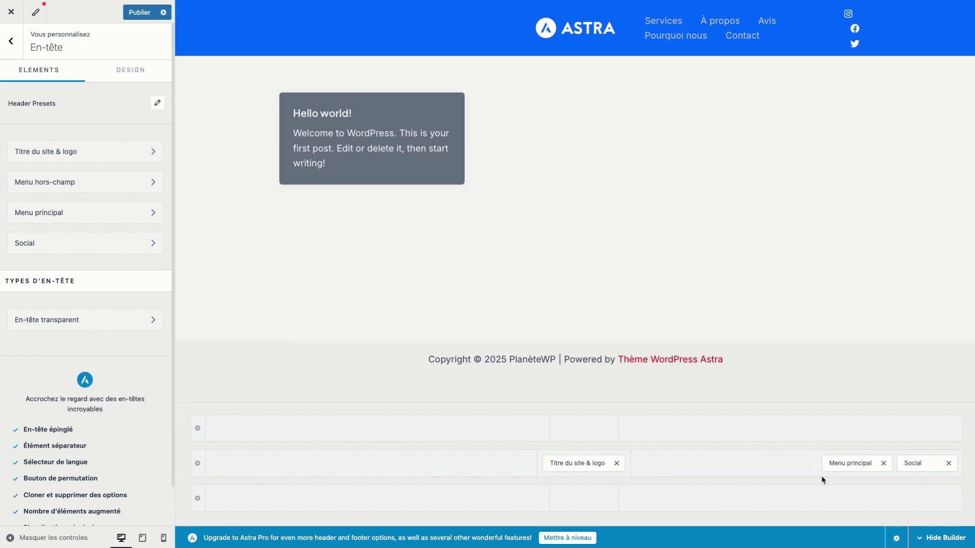
drag(857, 465, 591, 500)
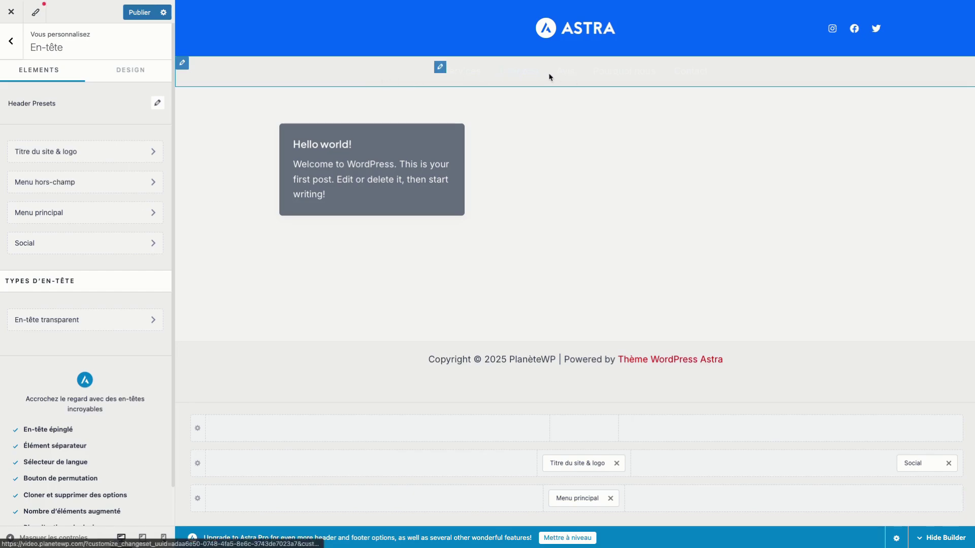
Set the main menu's text/link color to dark gray for the normal state and red for hover
click(440, 67)
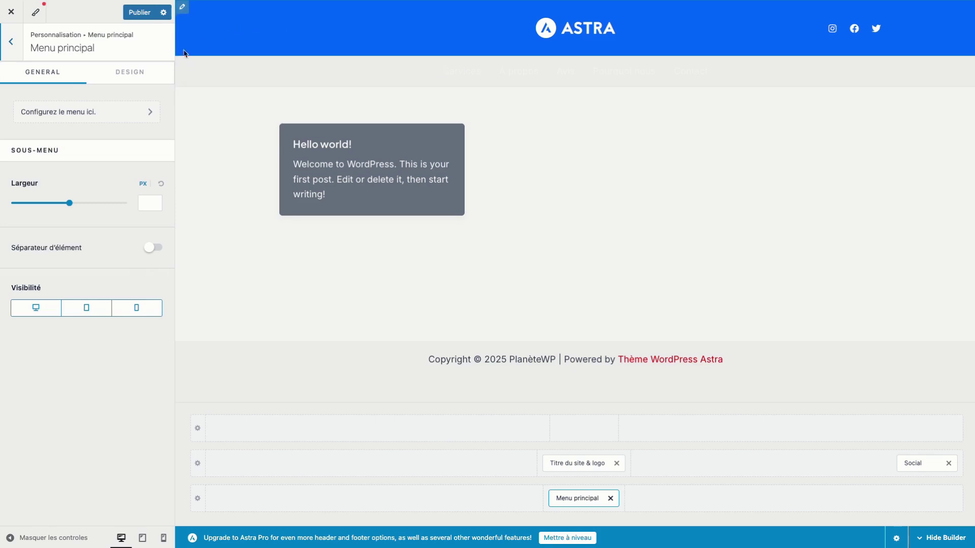
click(148, 73)
scroll(104, 224, down, 5)
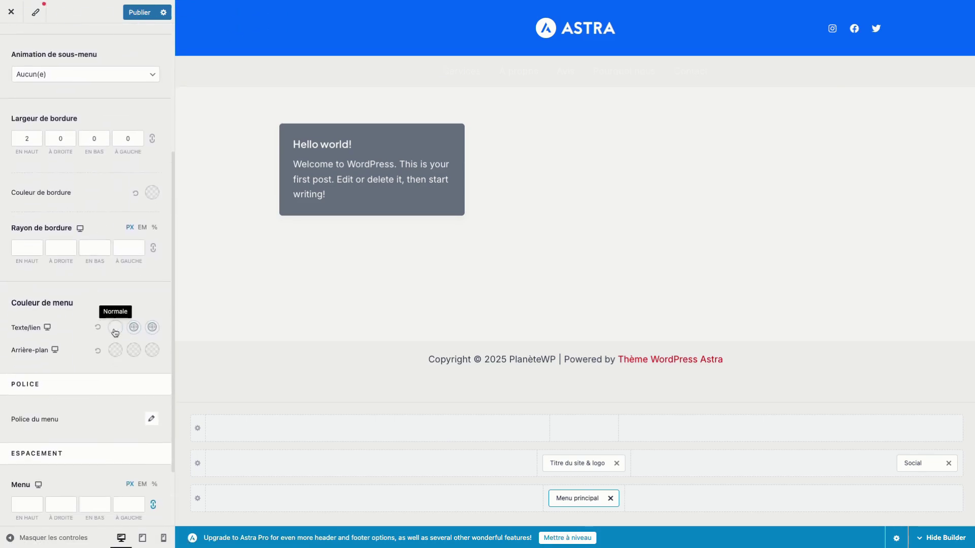
click(115, 328)
drag(109, 384, 160, 474)
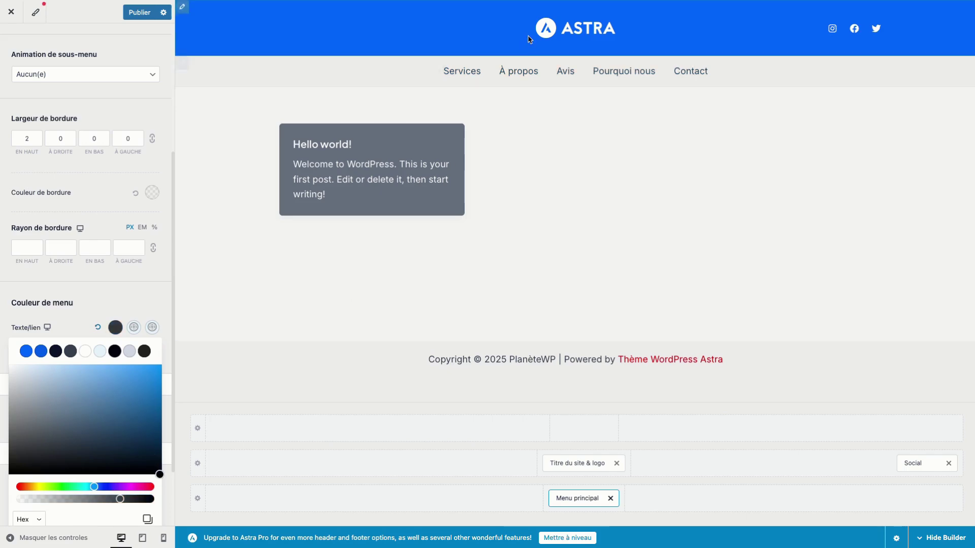
click(135, 327)
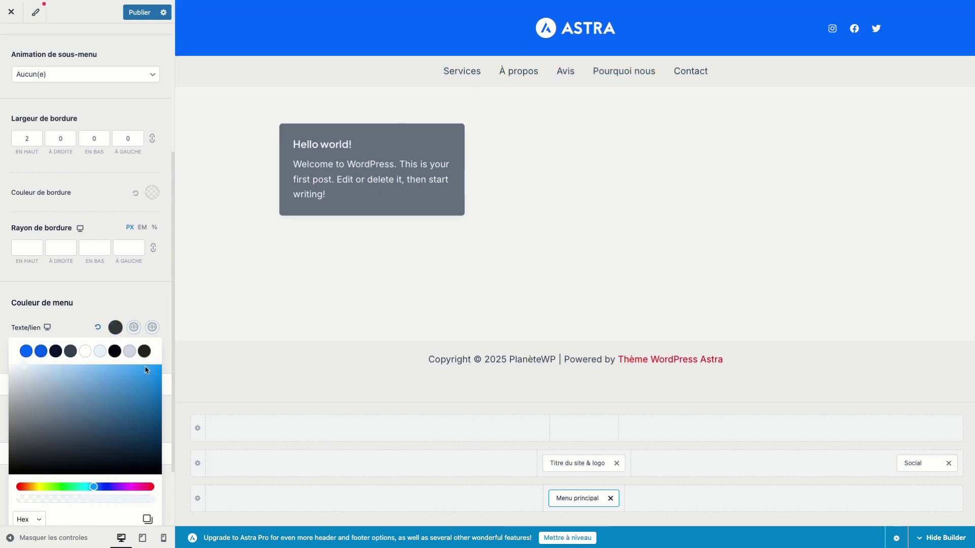
drag(94, 487, 201, 503)
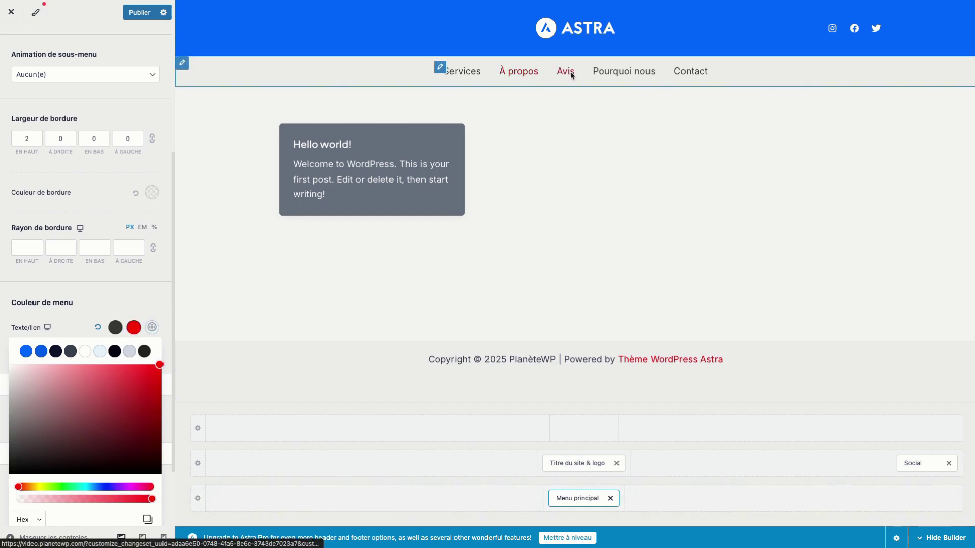
click(142, 299)
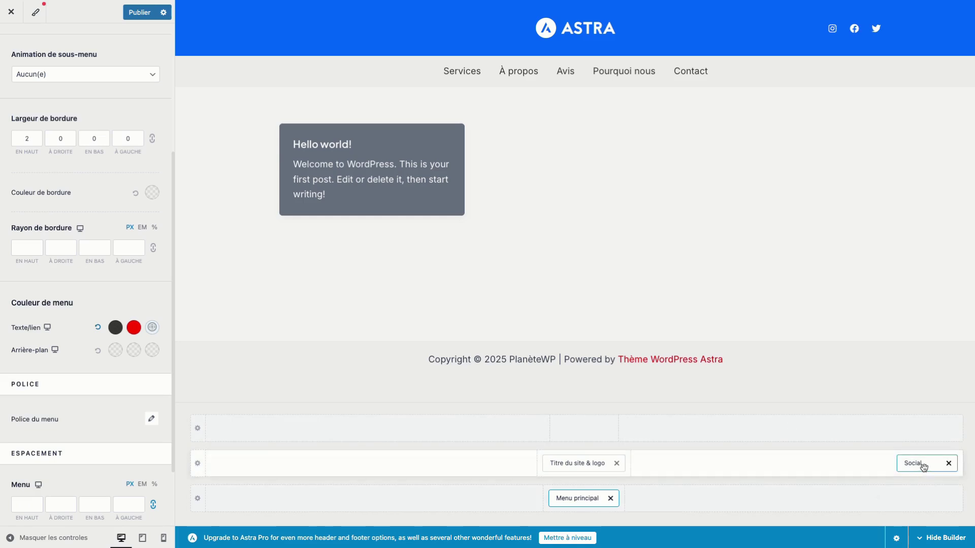
Try the Social element beside the main menu in the lower header row, and remove it from the header
drag(921, 464, 641, 500)
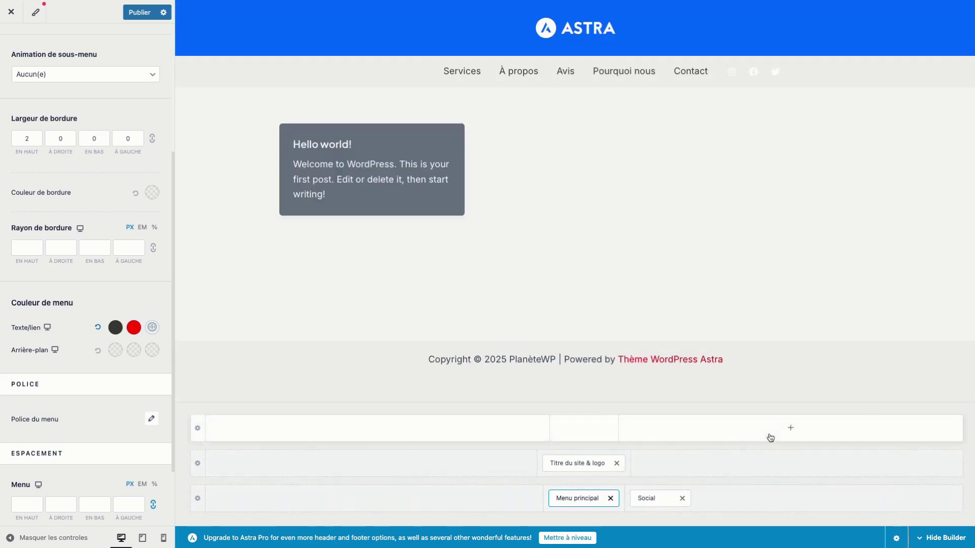
click(681, 498)
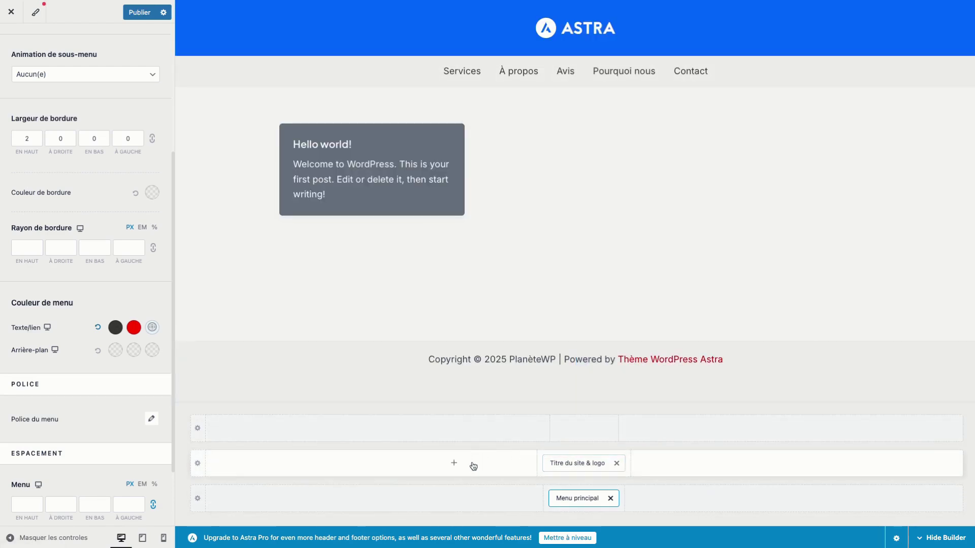
Add a Rechercher element before the logo in the main header row and try its search field in the preview
click(452, 464)
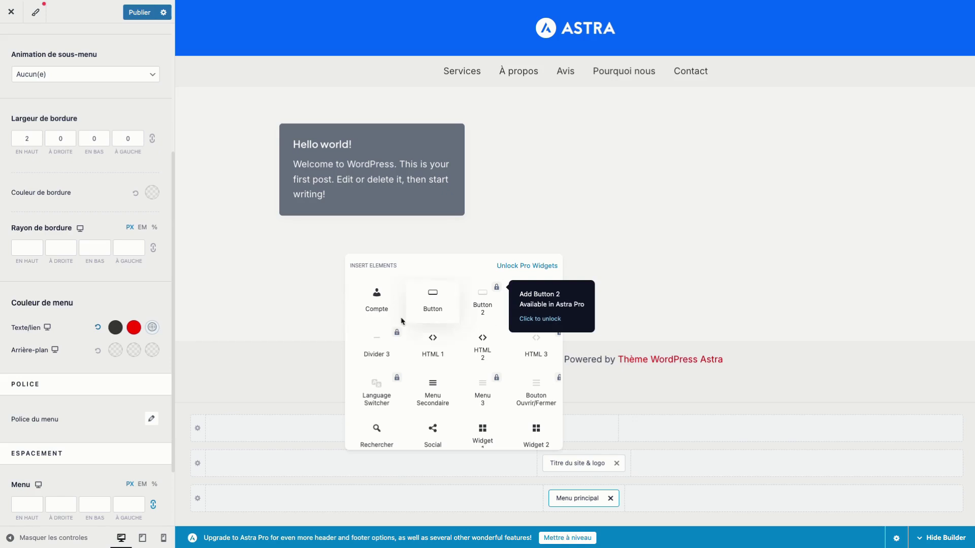
scroll(431, 401, down, 2)
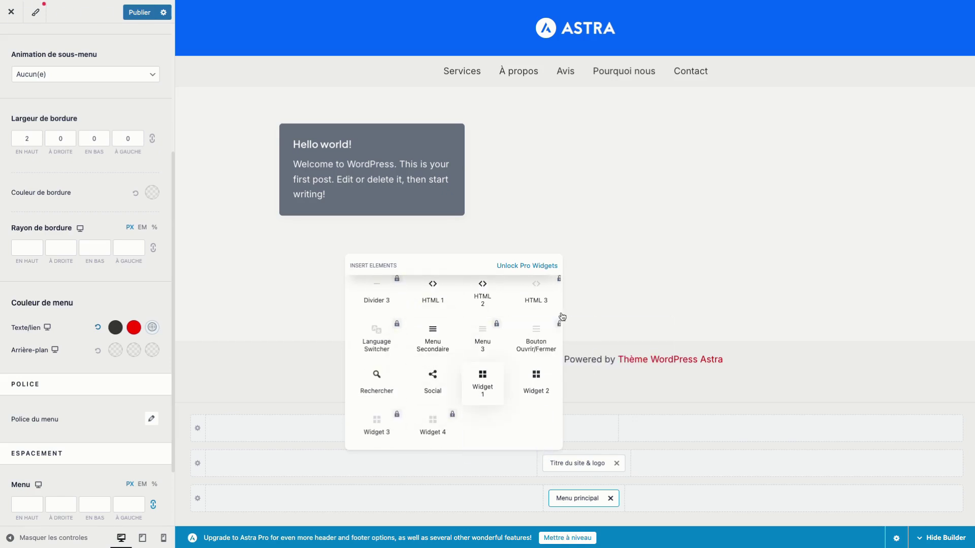
click(394, 388)
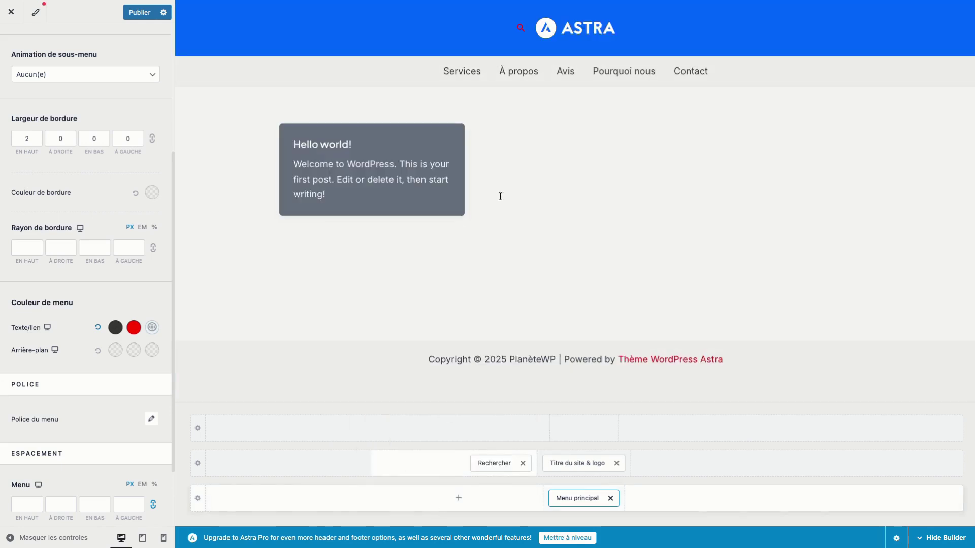
click(521, 29)
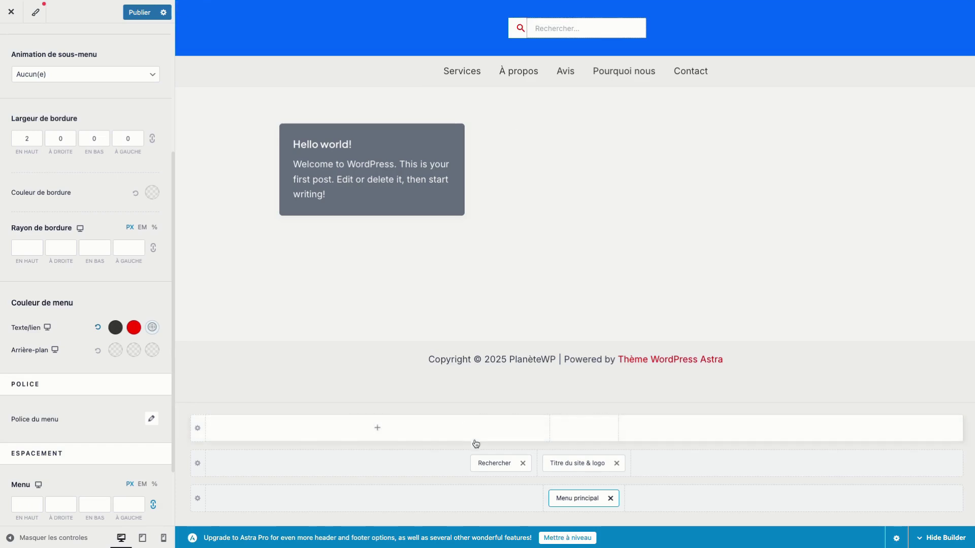
Arrange the main header row with the logo in the left section and Menu principal followed by Rechercher in the right, and check the preview
drag(490, 463, 701, 470)
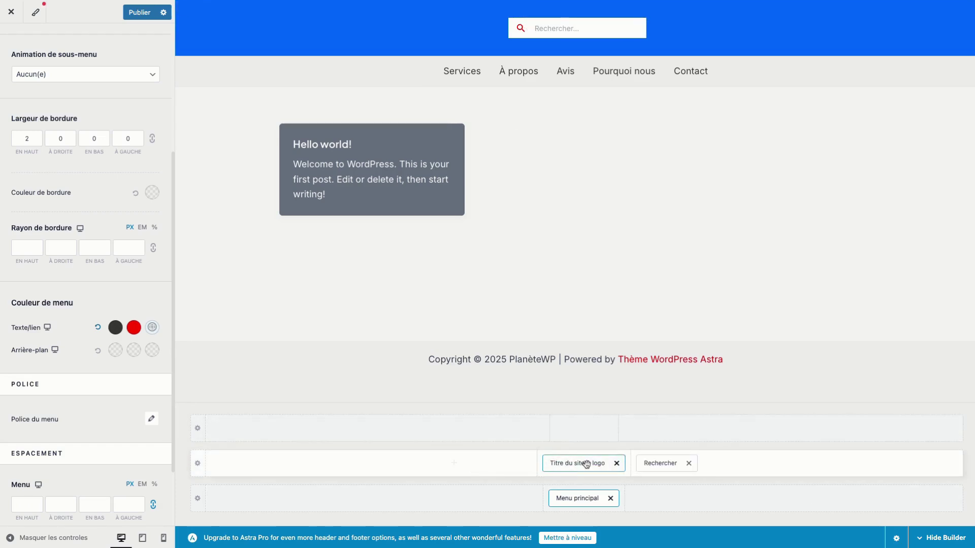
drag(584, 463, 480, 472)
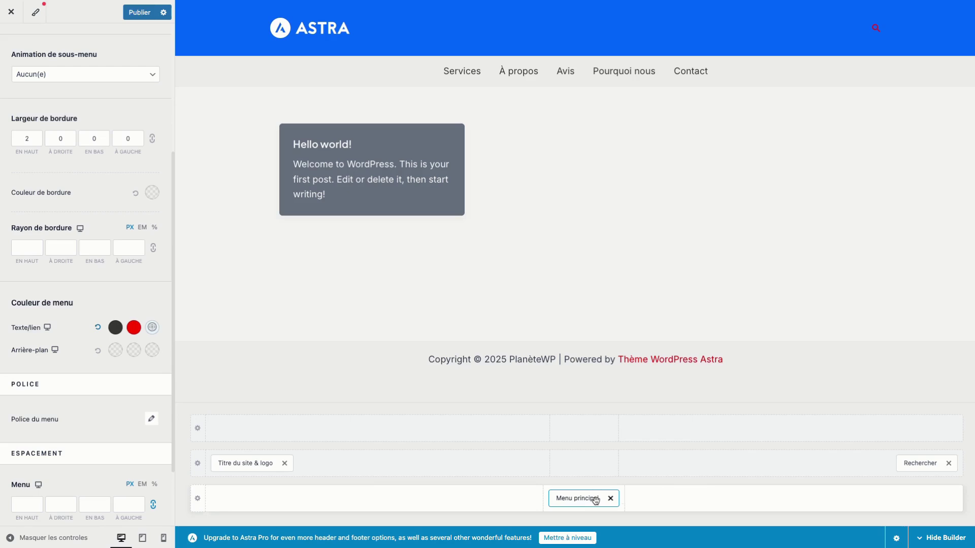
drag(593, 499, 855, 457)
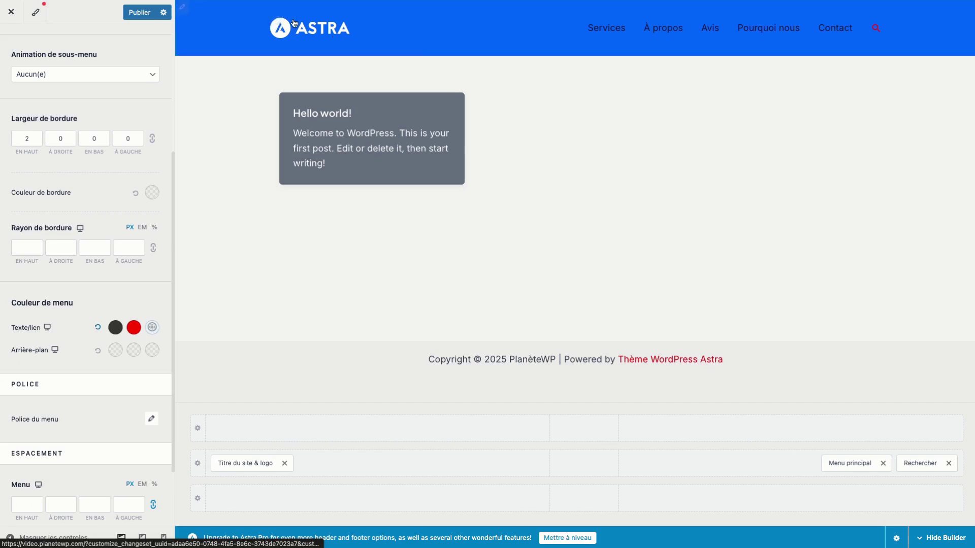
click(256, 468)
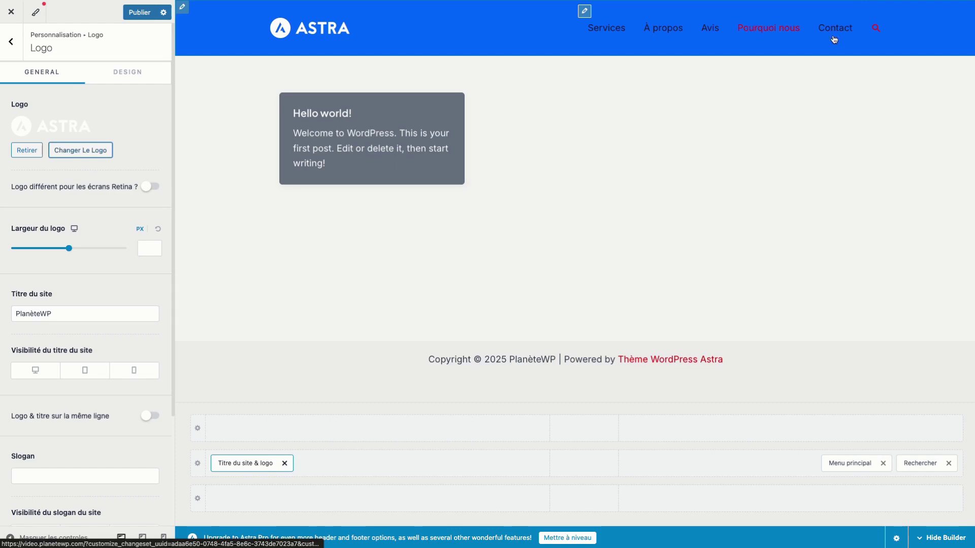
click(876, 28)
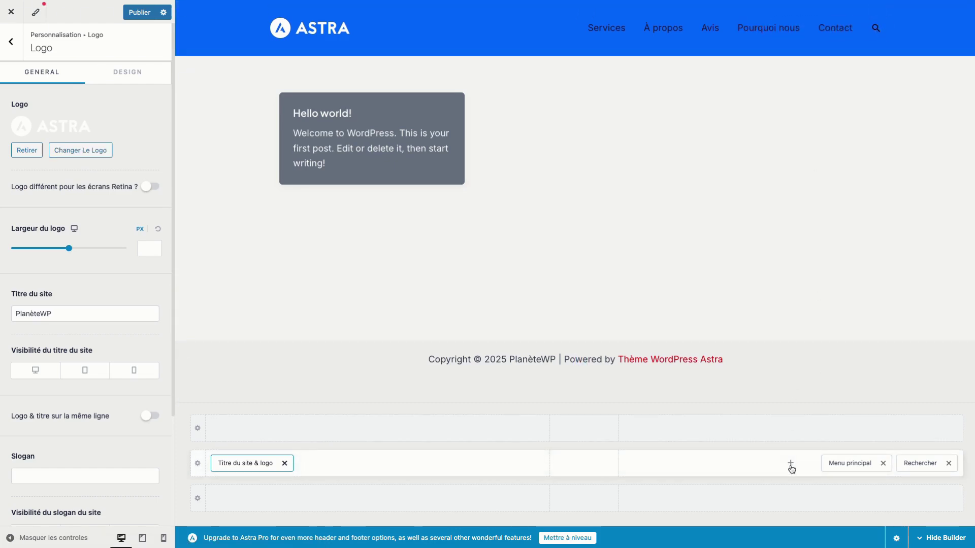
Add a Button element between Menu principal and Rechercher in the main header row and open its settings
click(790, 465)
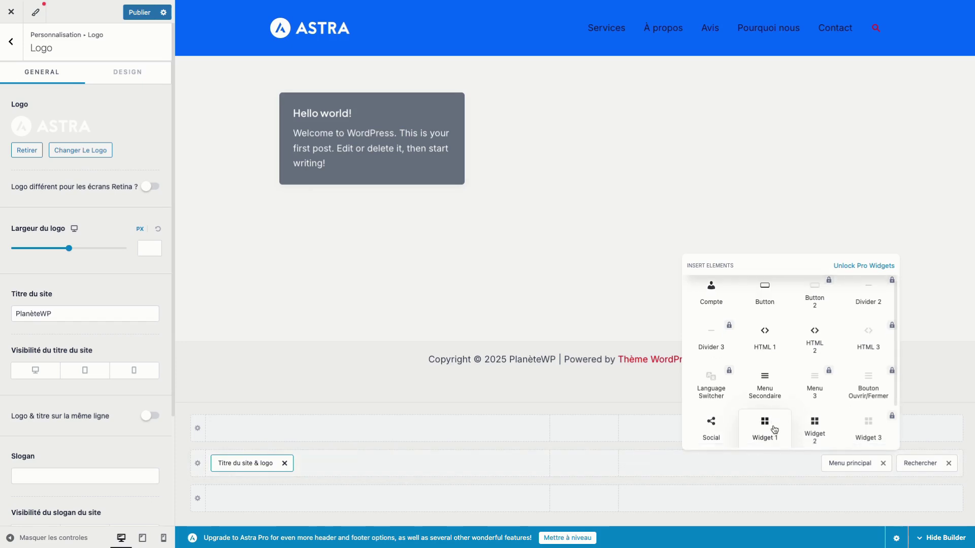
scroll(777, 437, down, 2)
scroll(774, 430, up, 2)
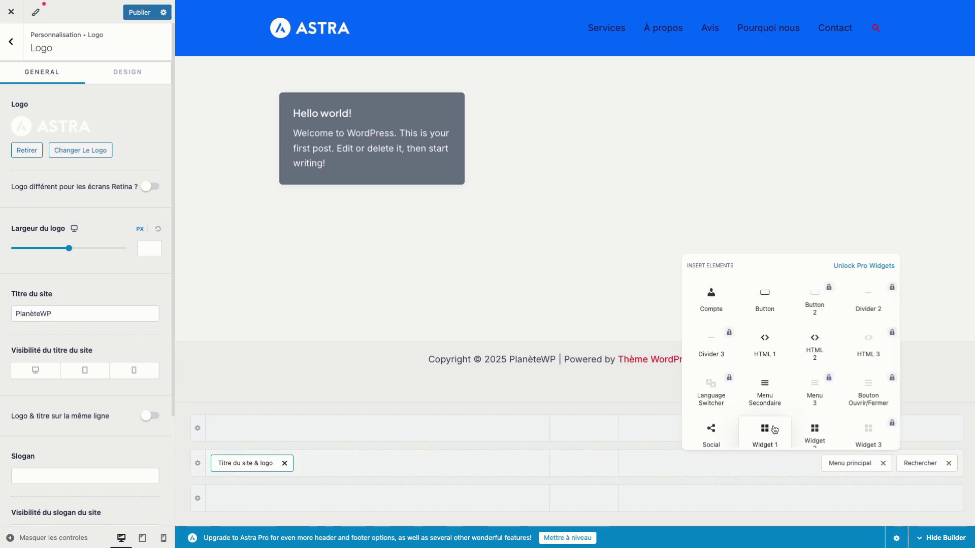
click(762, 303)
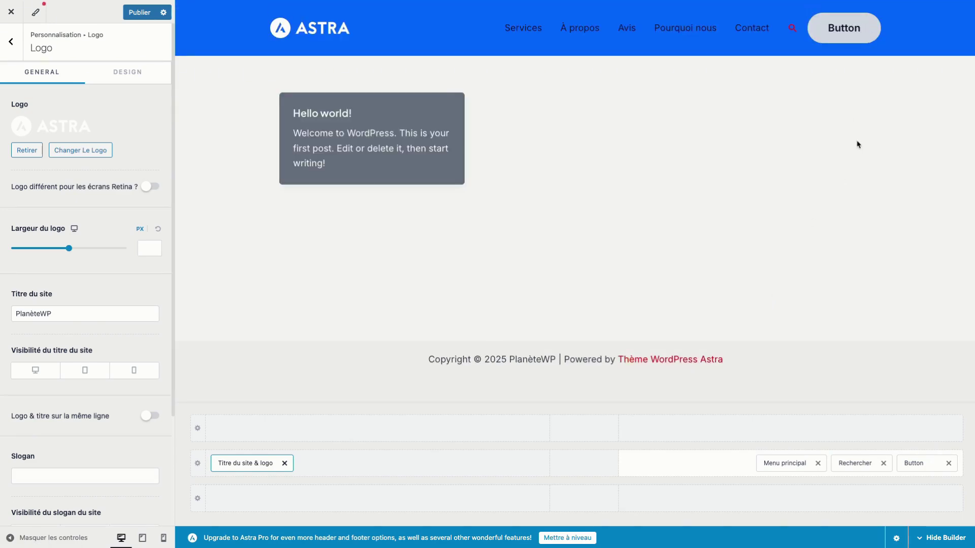
drag(860, 463, 947, 463)
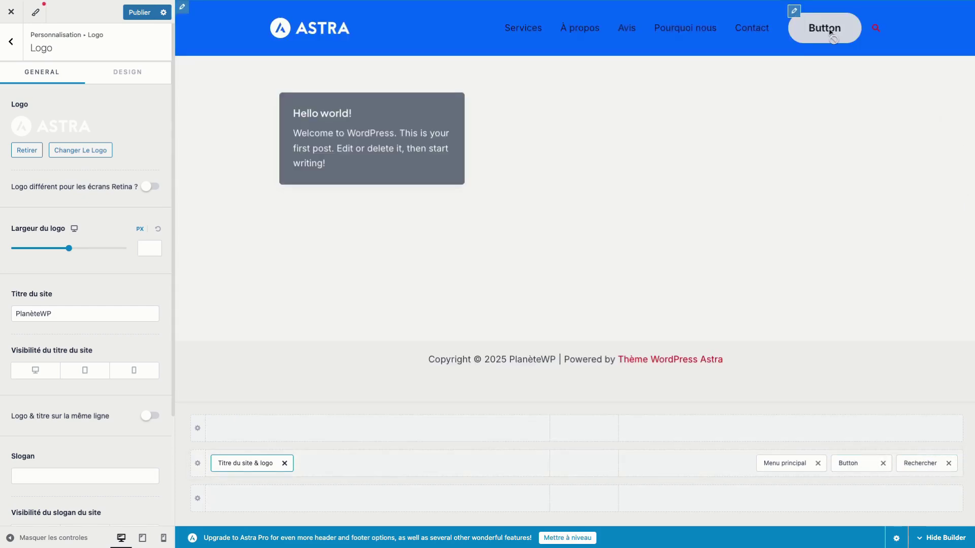
click(849, 463)
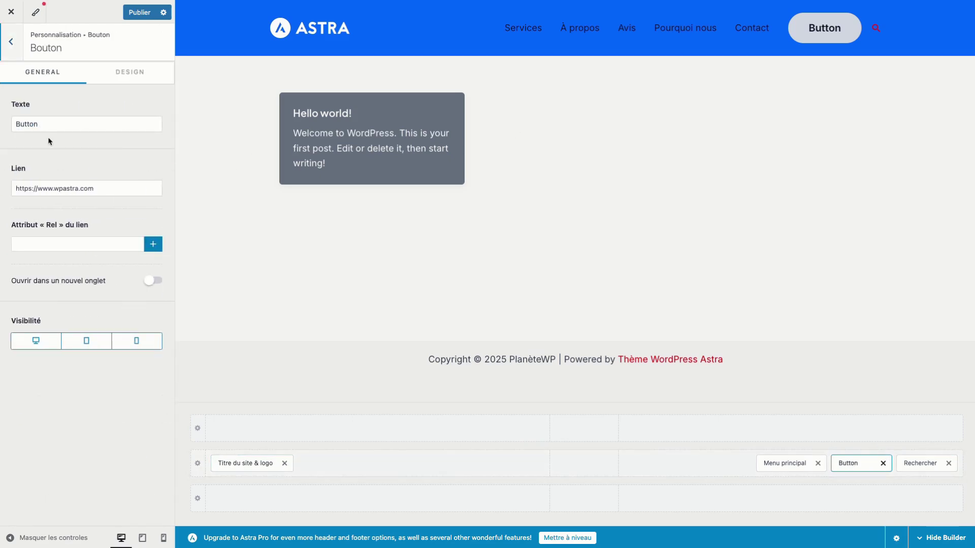
triple_click(63, 189)
text(http)
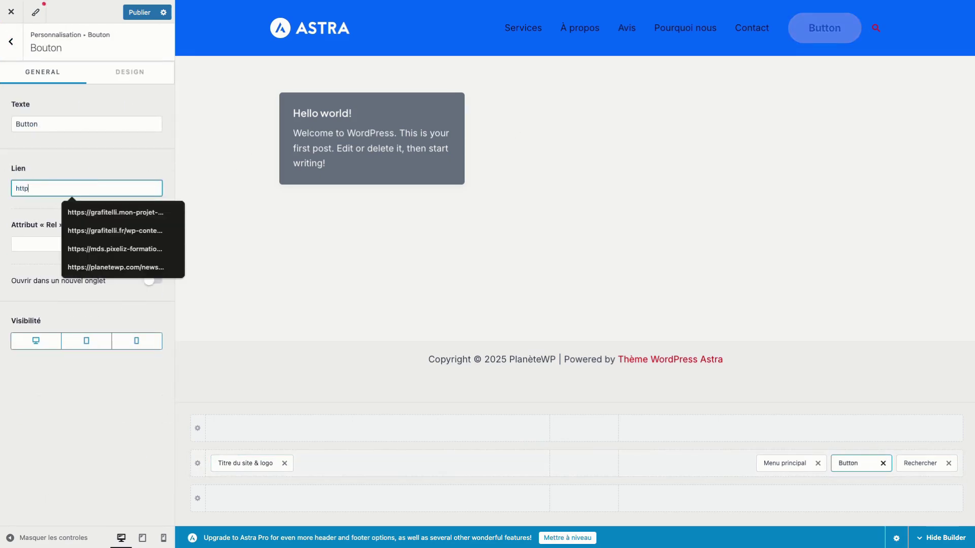
text(s://planete)
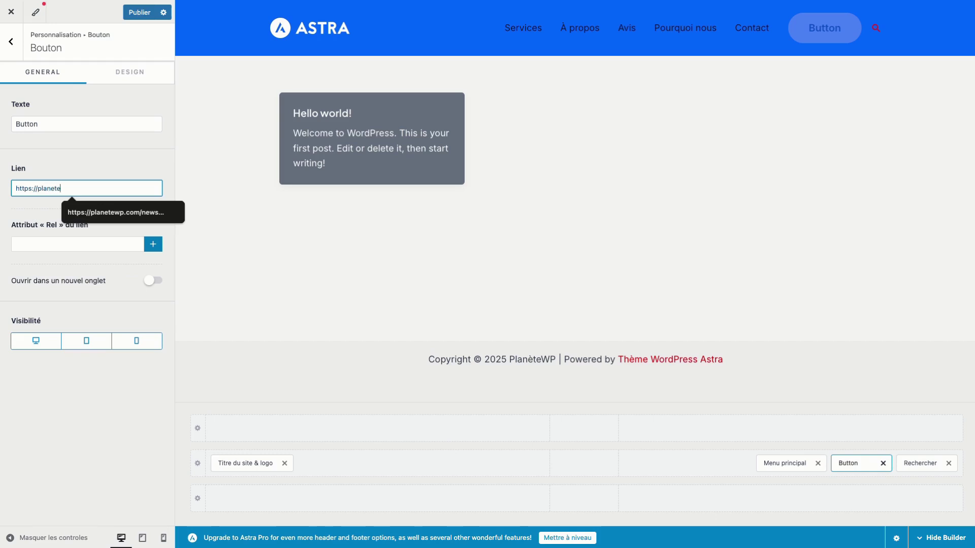
text(wp?c)
key(BackSpace)
click(89, 144)
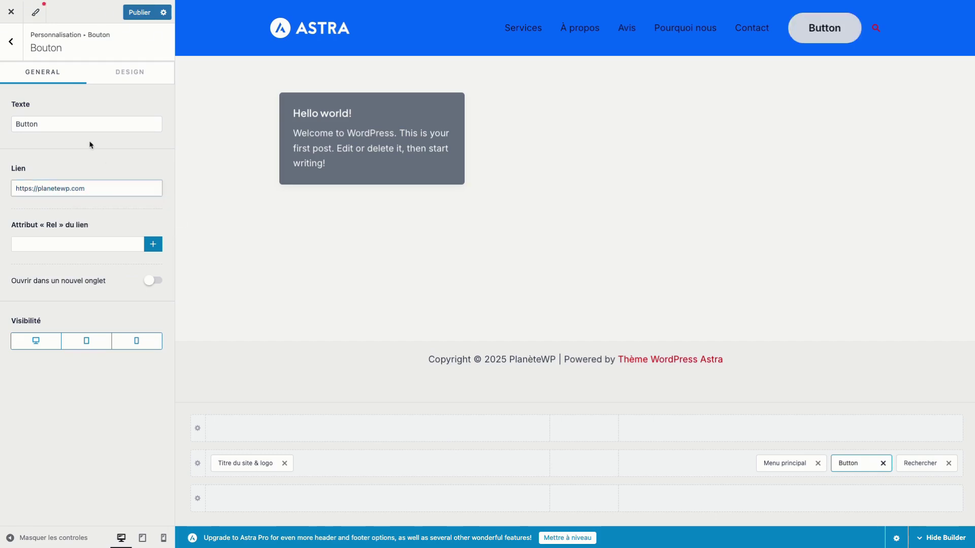
Set the header button's text to PlanèteWP, make its link open in a new tab, and publish the changes
double_click(89, 124)
text(Plan)
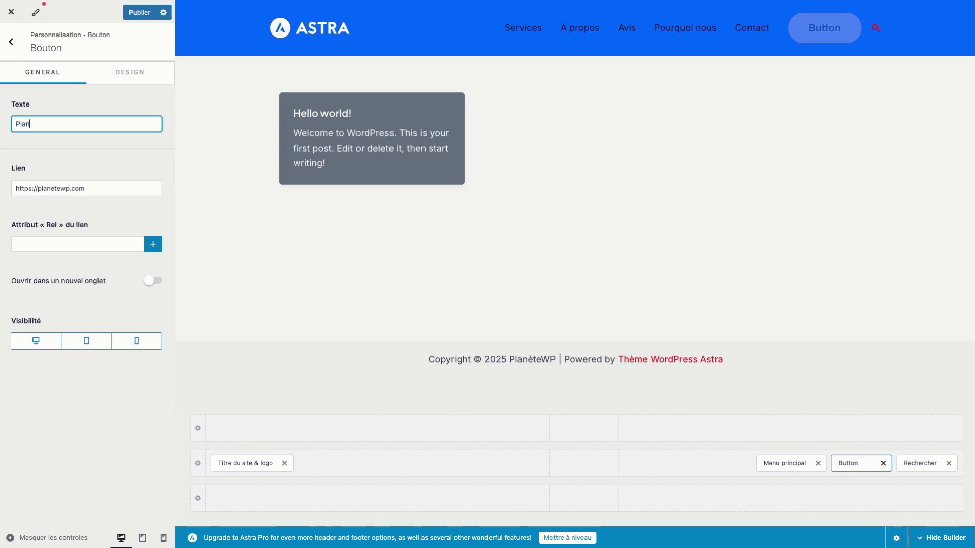
text(èteWP)
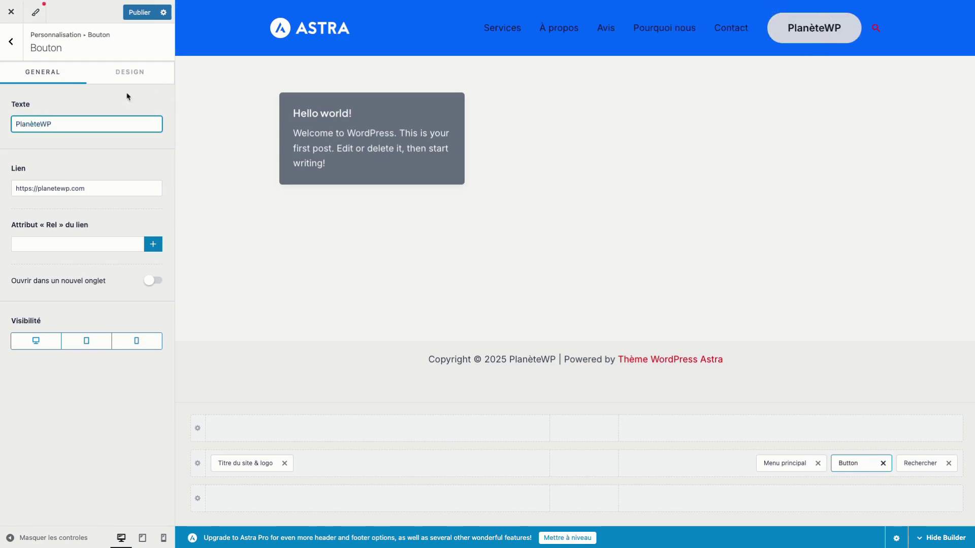
click(155, 282)
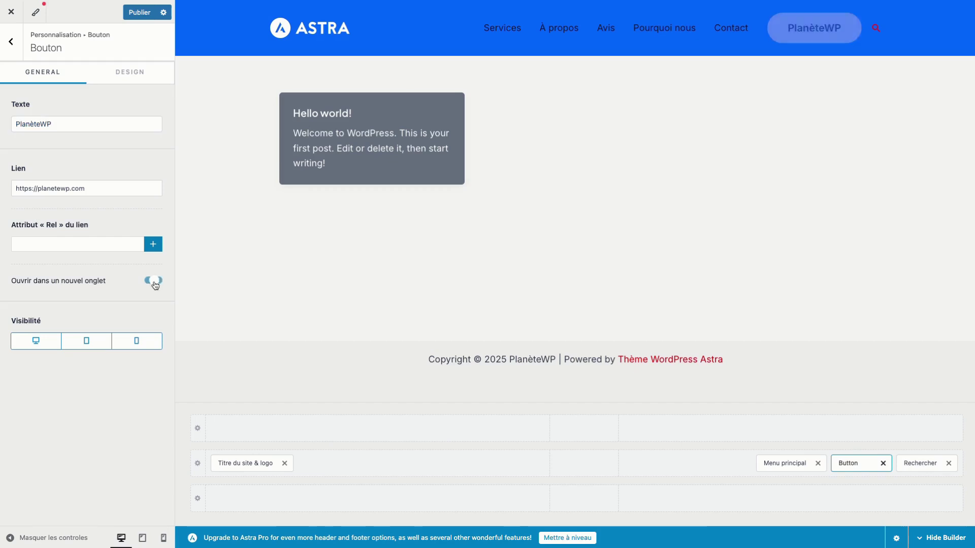
click(142, 13)
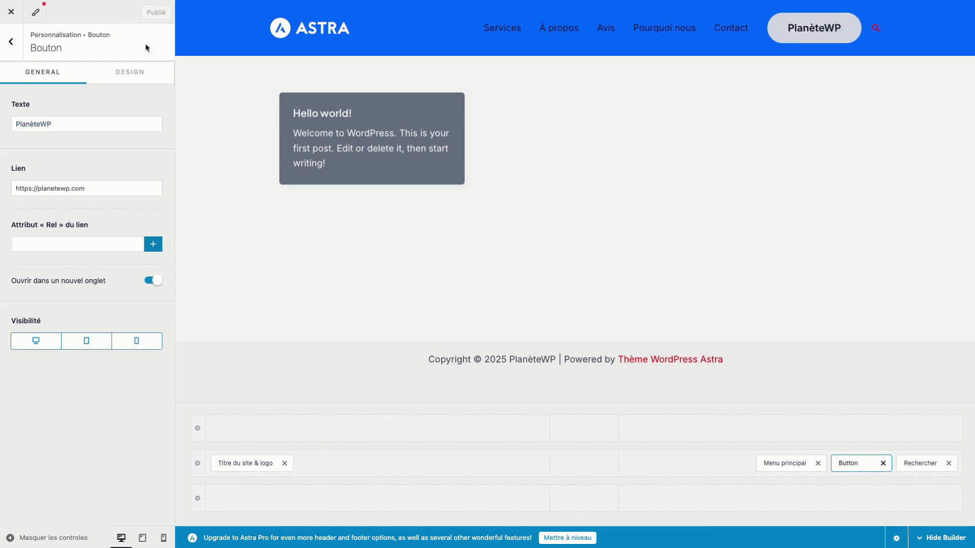
Set the header button's normal background color to red FA5353 and its normal text color to white FFFFFF
click(129, 74)
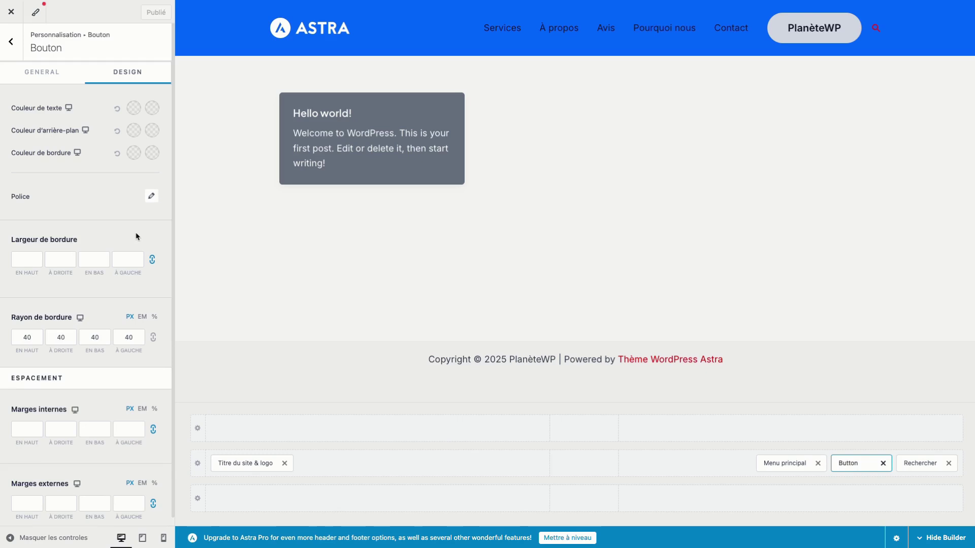
click(134, 131)
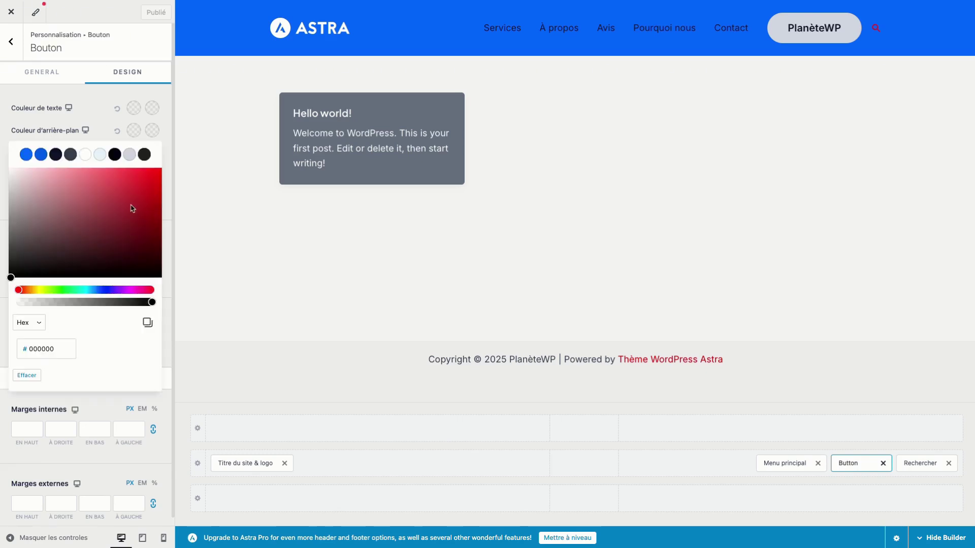
drag(133, 209, 112, 172)
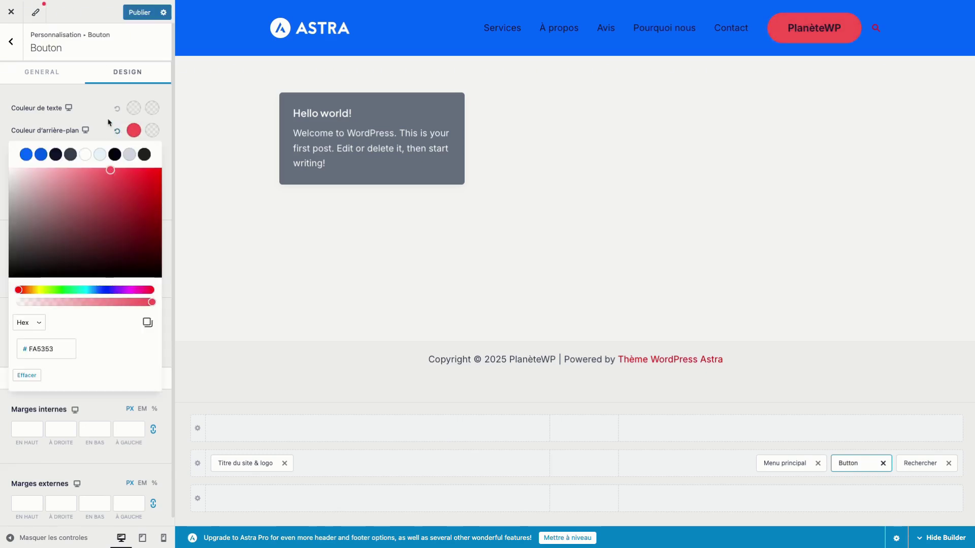
click(136, 109)
click(84, 133)
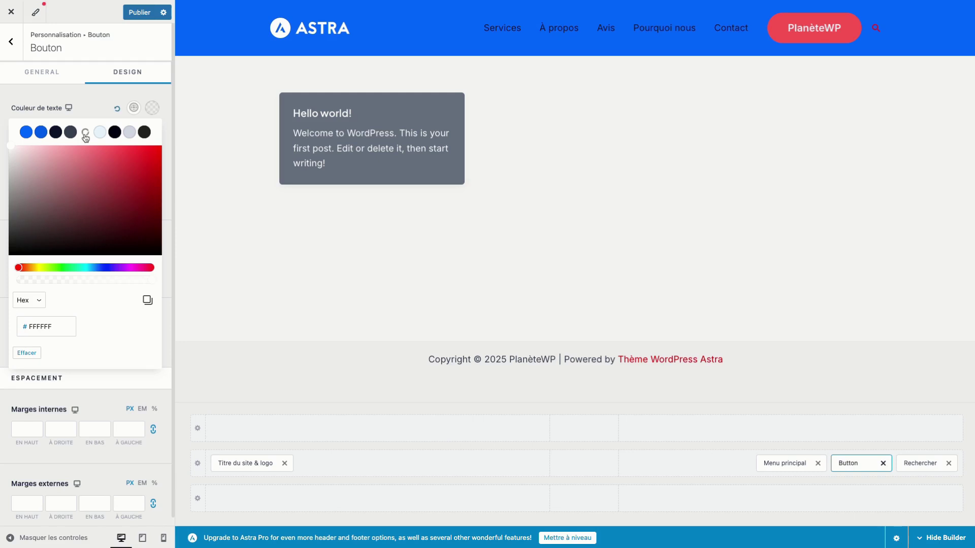
Open the global button settings and try the three filled presets and the slightly rounded outlined preset on the primary buttons
click(21, 44)
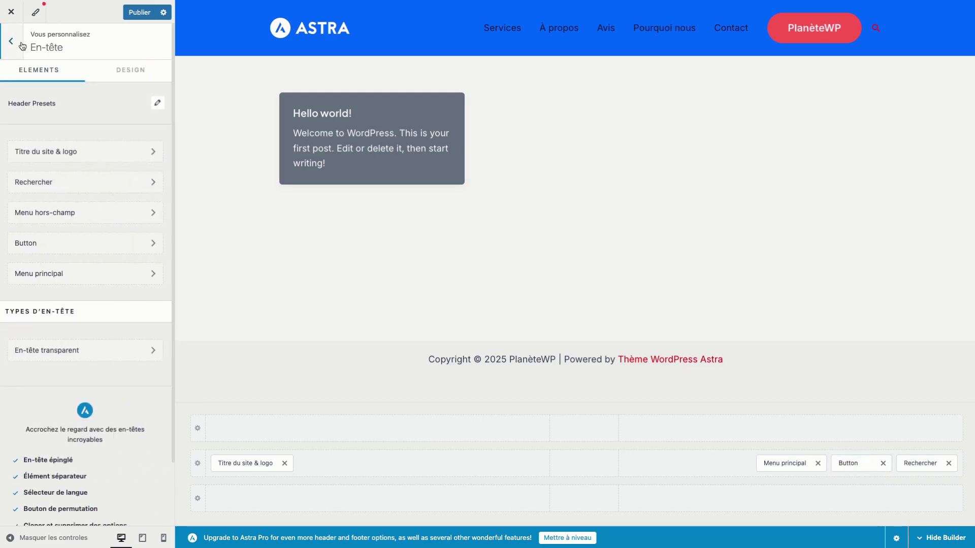
click(22, 46)
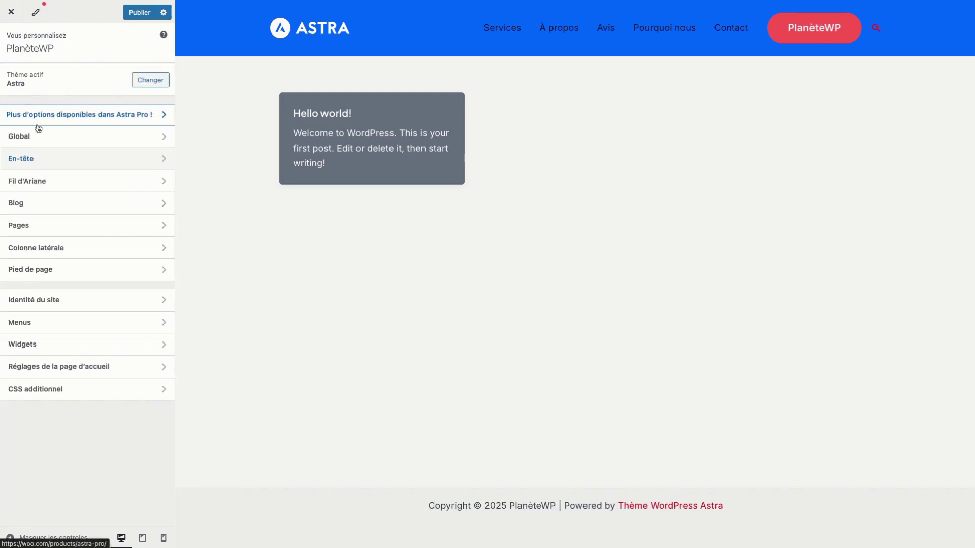
click(38, 143)
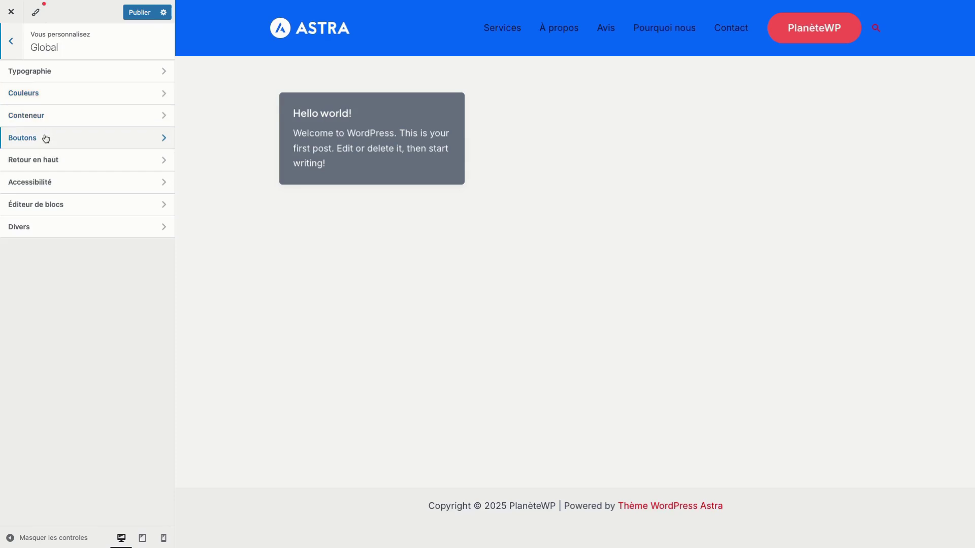
click(44, 137)
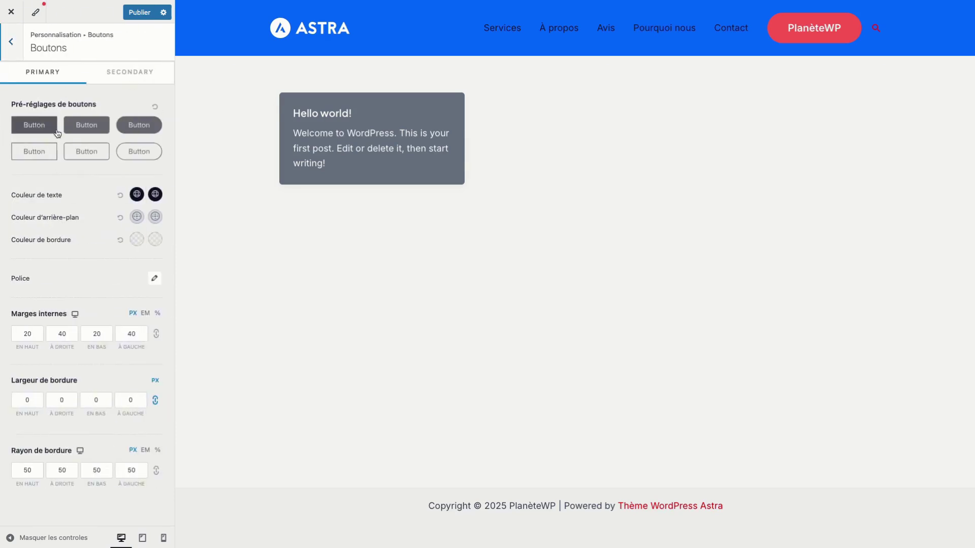
click(46, 126)
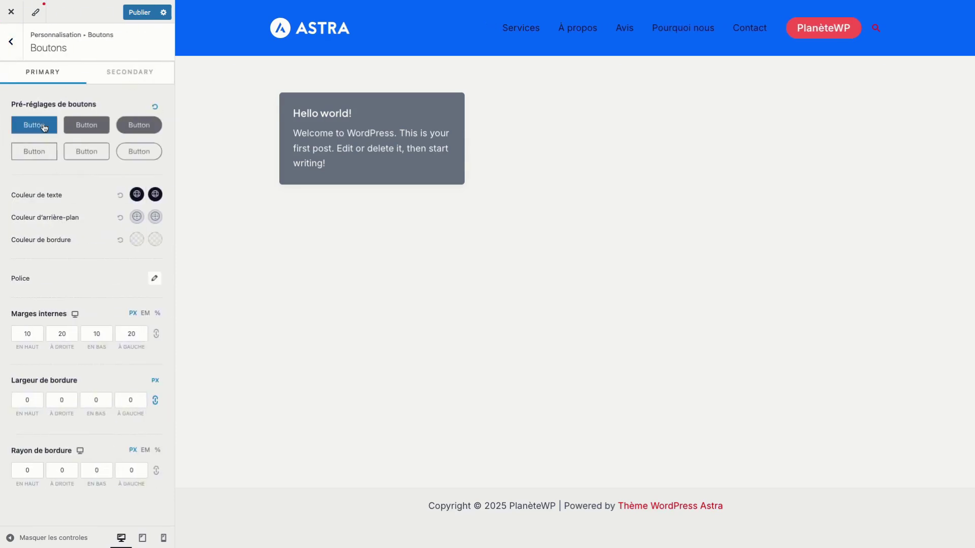
click(83, 131)
click(136, 132)
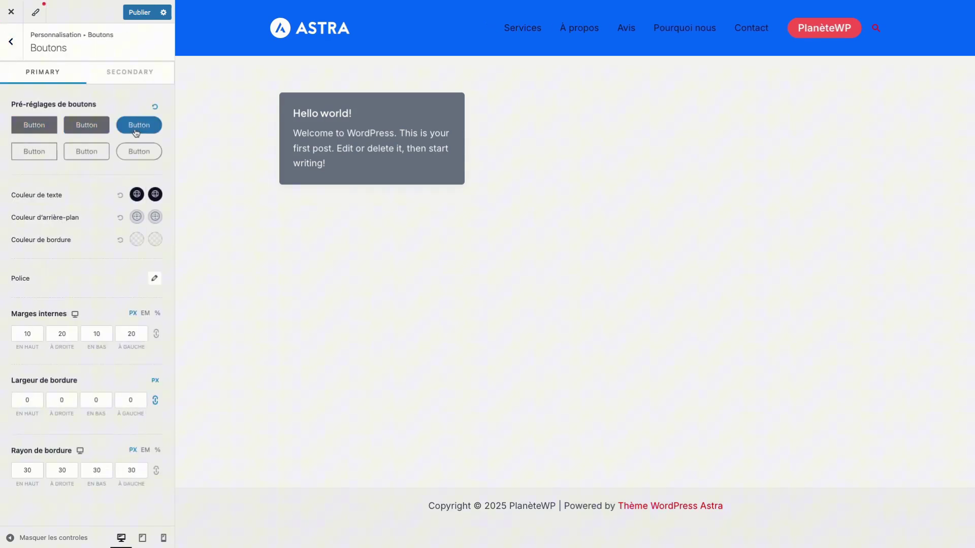
click(92, 153)
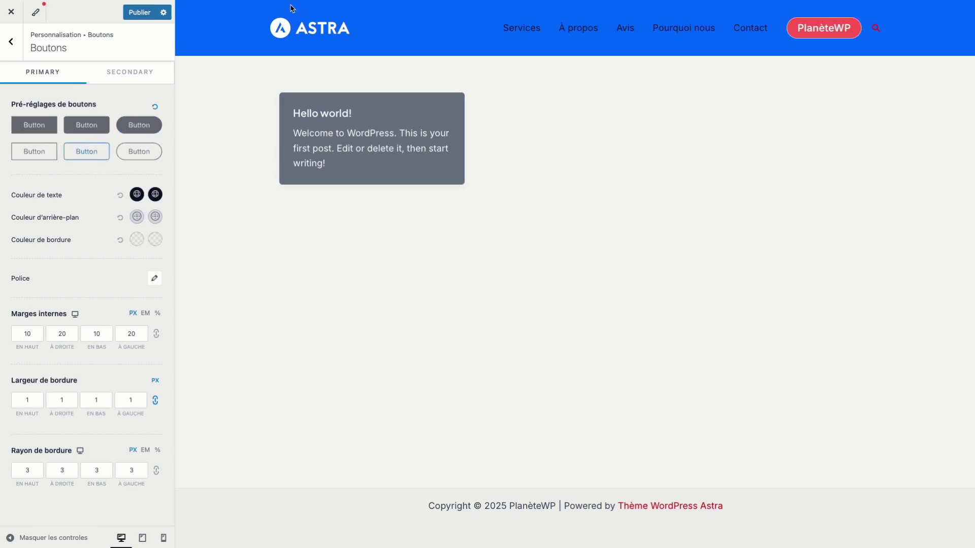
Reset the header button's own background color and text color in its design settings
click(792, 12)
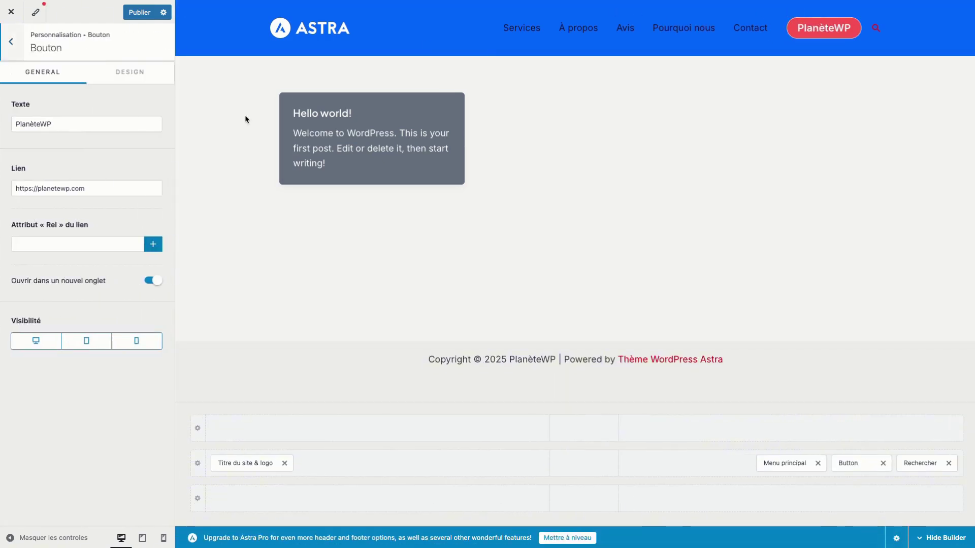
click(149, 81)
click(117, 131)
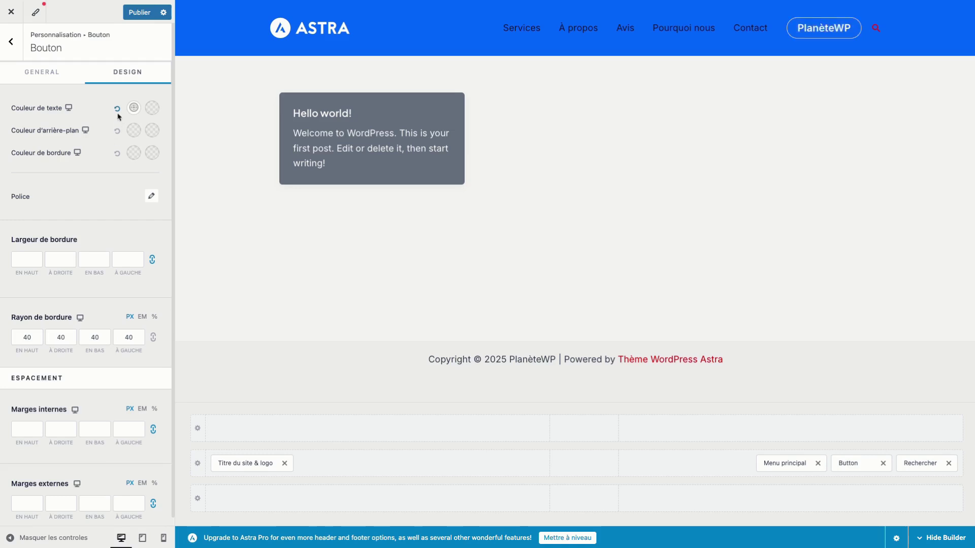
click(117, 109)
Return to the global button settings and compare further filled and outlined presets on the header button
click(15, 44)
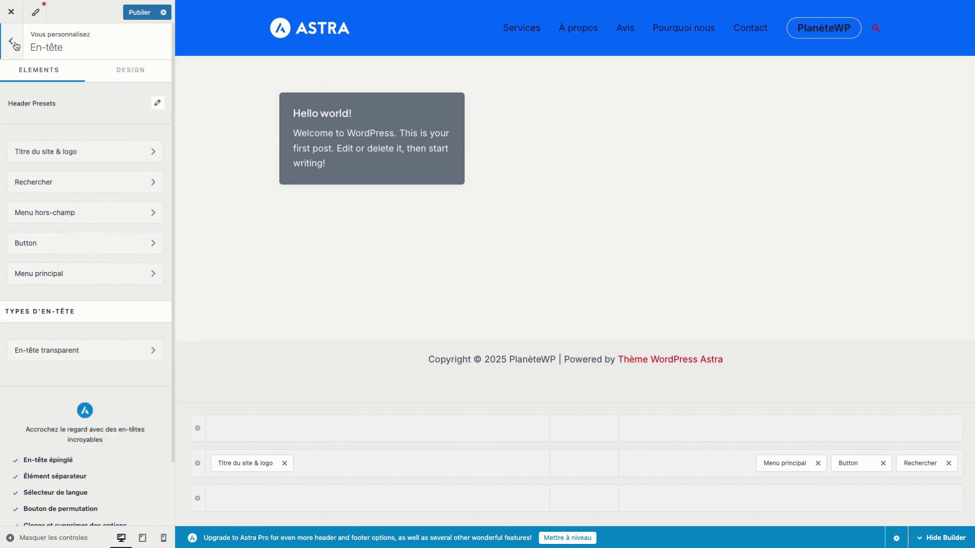
click(15, 45)
click(43, 133)
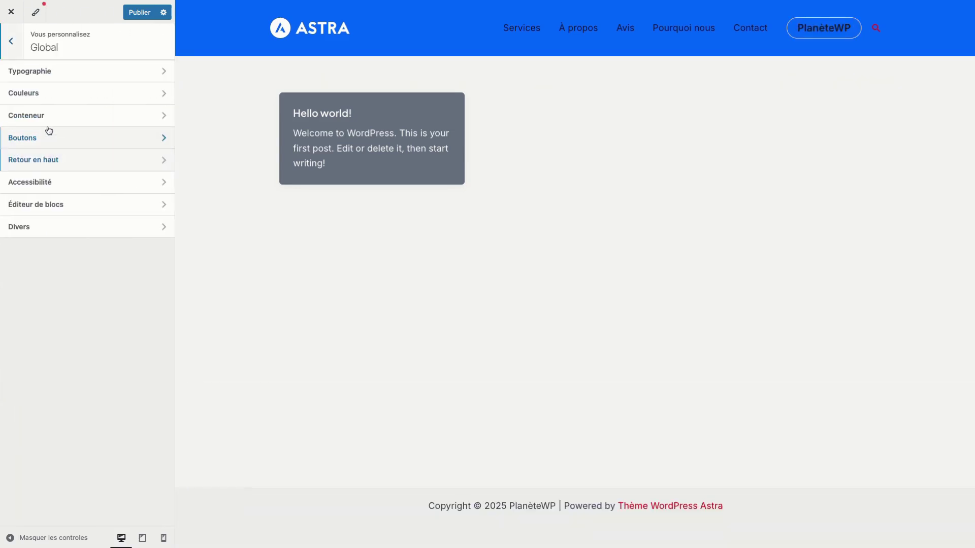
click(47, 136)
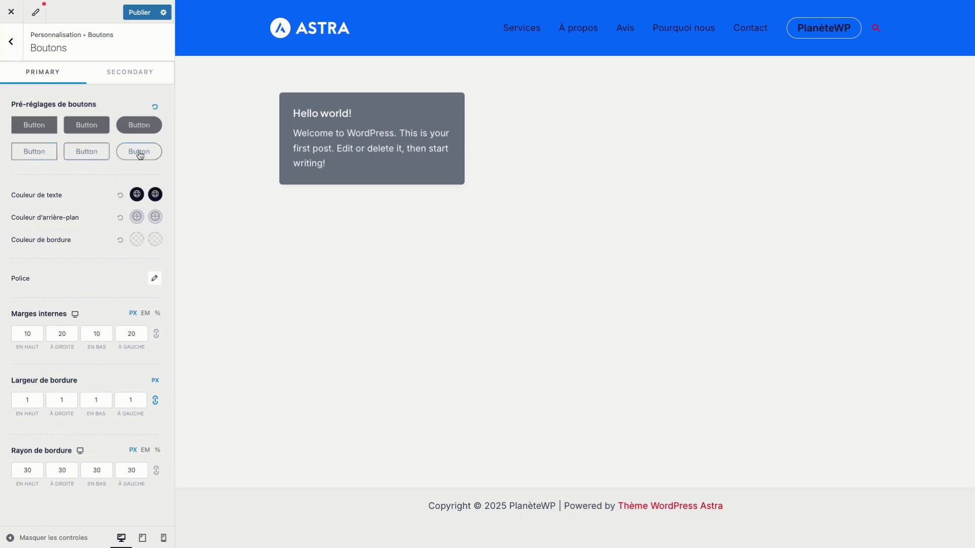
click(139, 125)
click(97, 121)
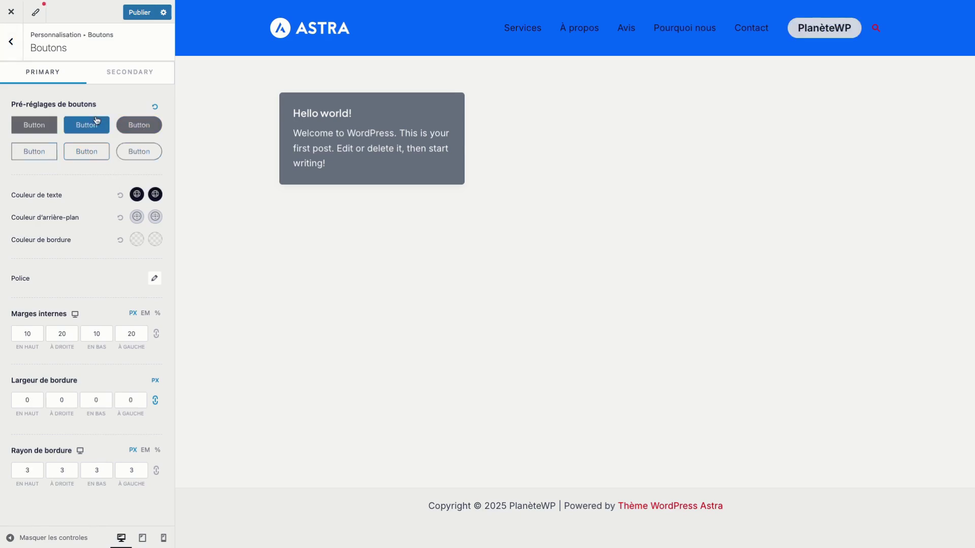
click(43, 151)
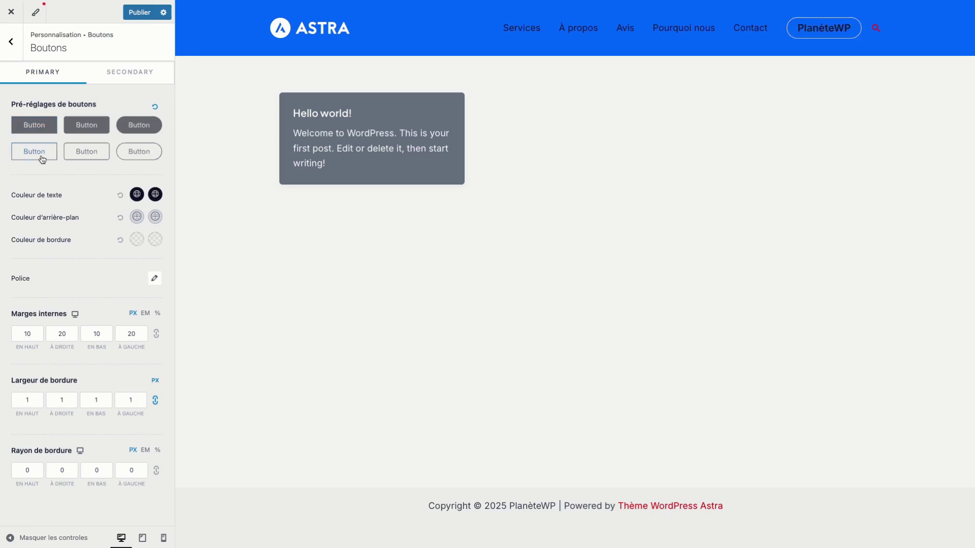
Preview the Hello world! post down to its comment form and apply the filled, fully rounded preset to the primary buttons
click(346, 114)
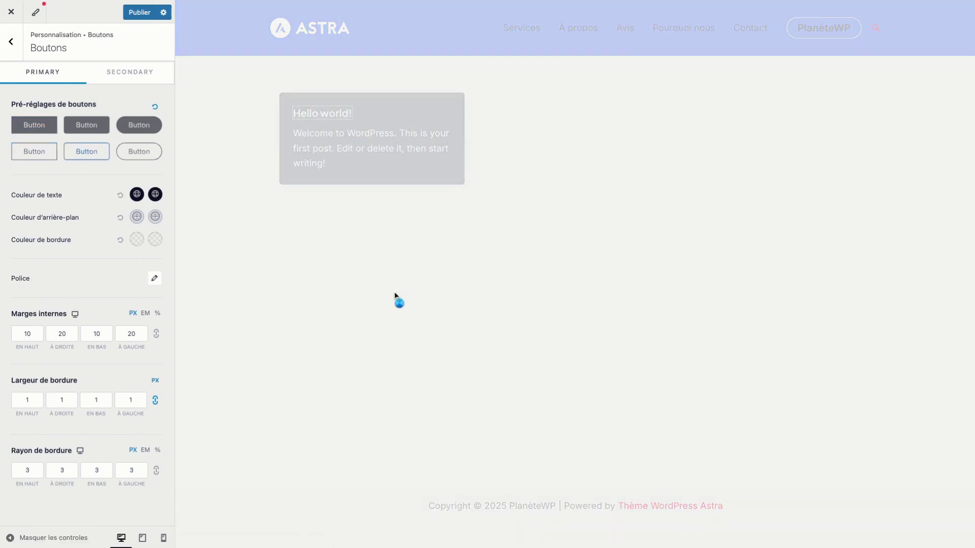
scroll(396, 297, down, 5)
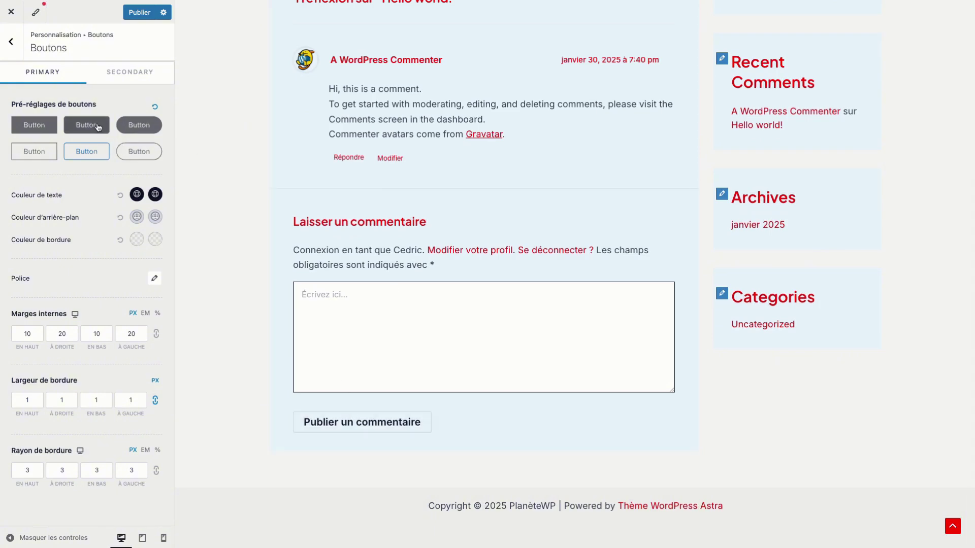
click(132, 125)
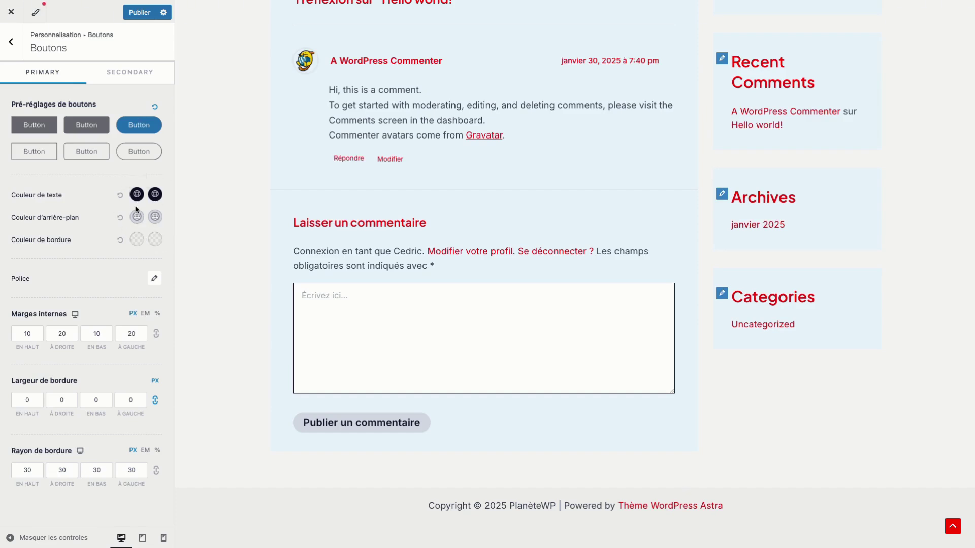
Set the primary buttons' normal background to the palette's darker blue and their normal text color to white FFFFFF
click(137, 217)
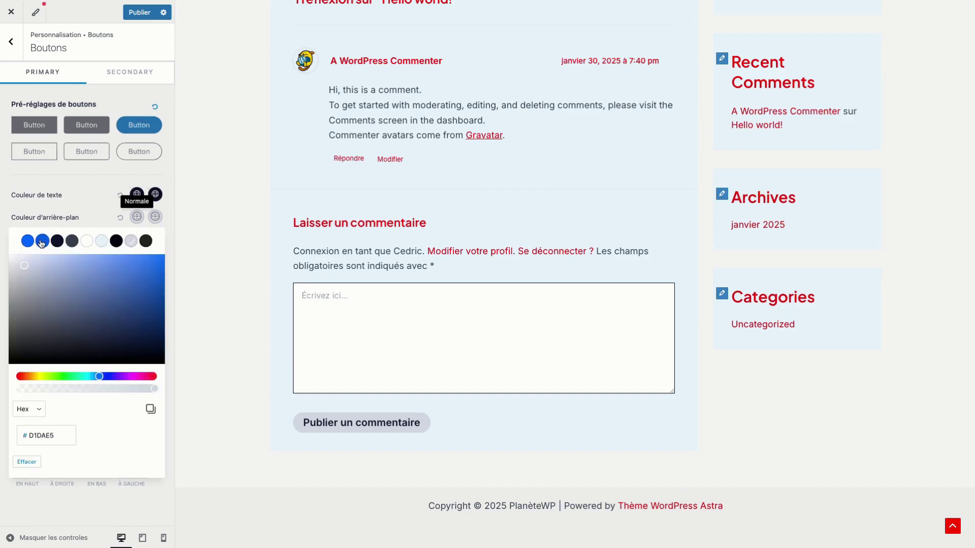
click(42, 241)
click(137, 194)
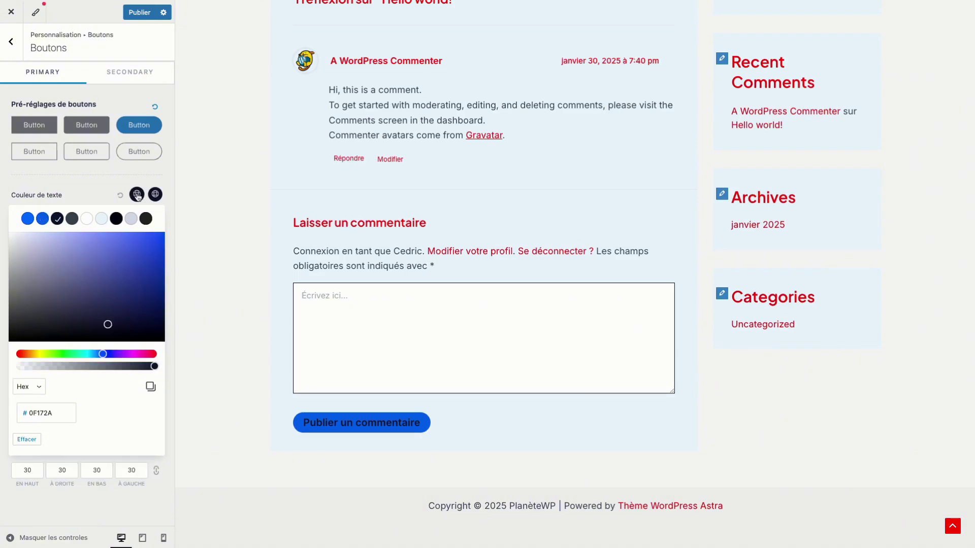
click(87, 220)
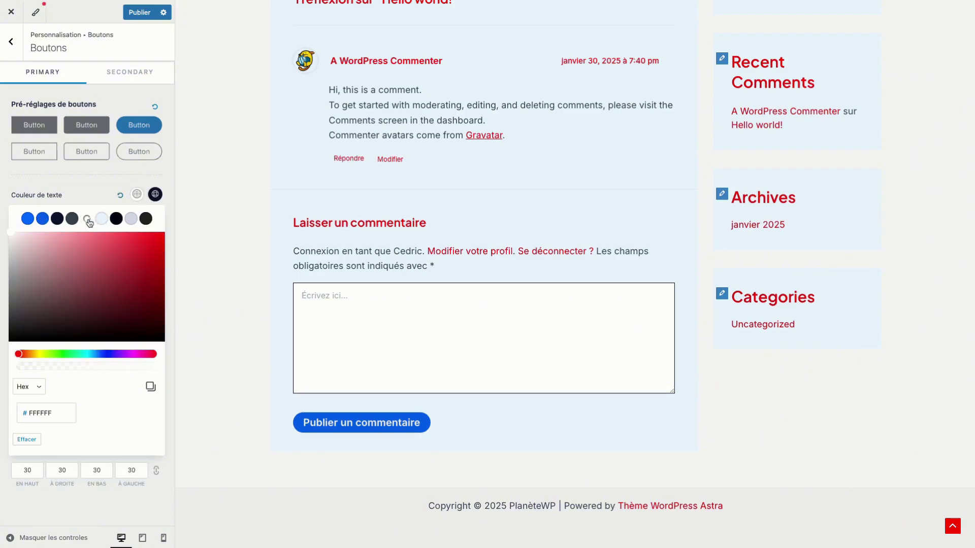
click(96, 196)
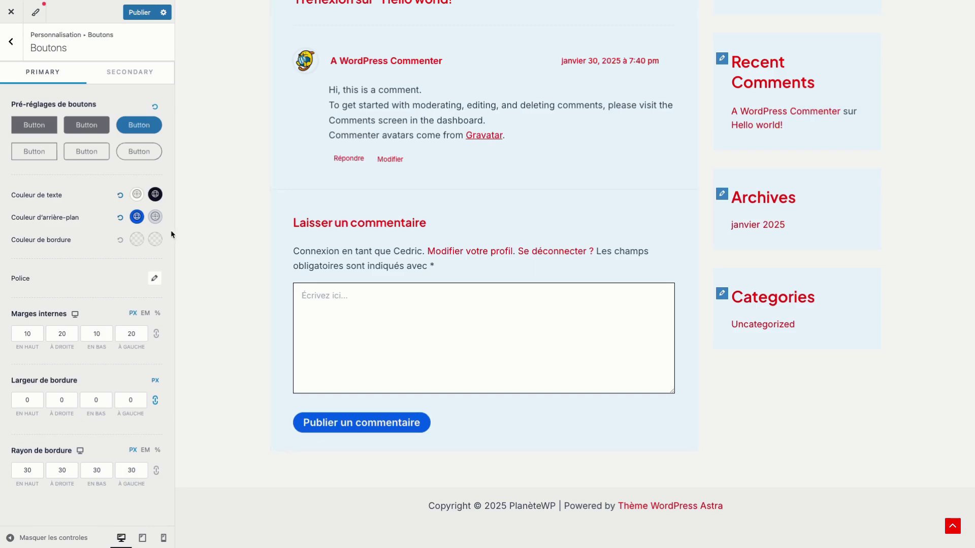
Set the primary buttons' hover background color to 070614 and their hover text color to white FFFFFF
click(156, 217)
click(116, 241)
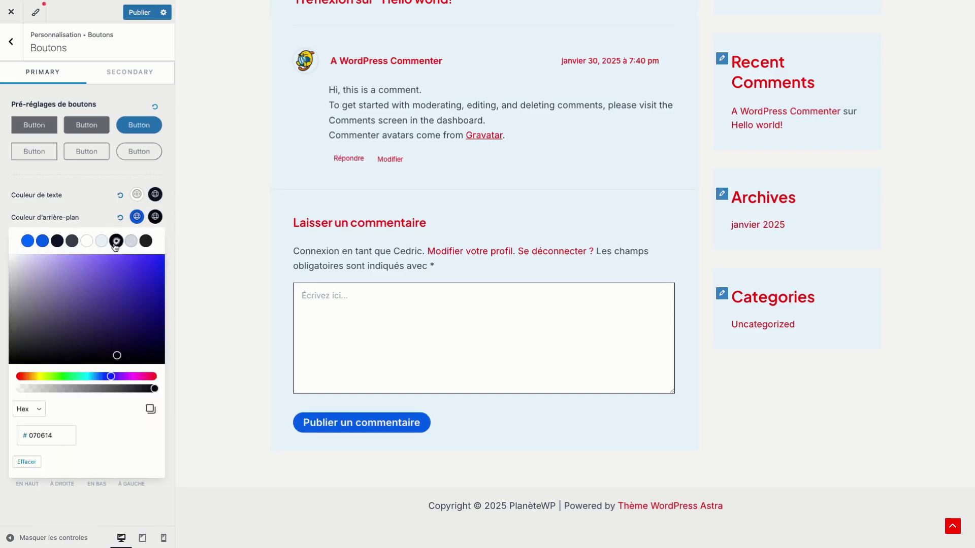
click(156, 195)
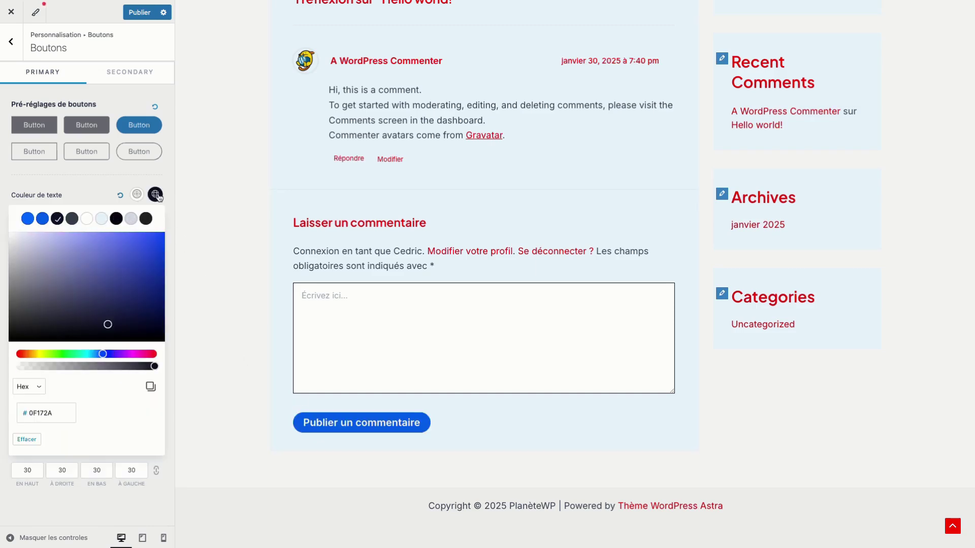
click(88, 218)
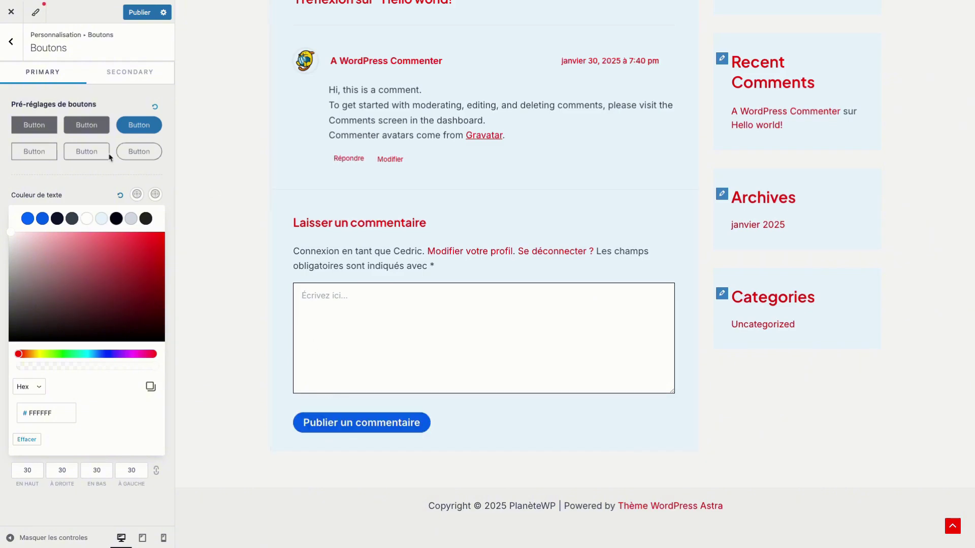
Set the primary buttons' inner padding to 20 px on the top and bottom and 40 px on the right and left
click(94, 195)
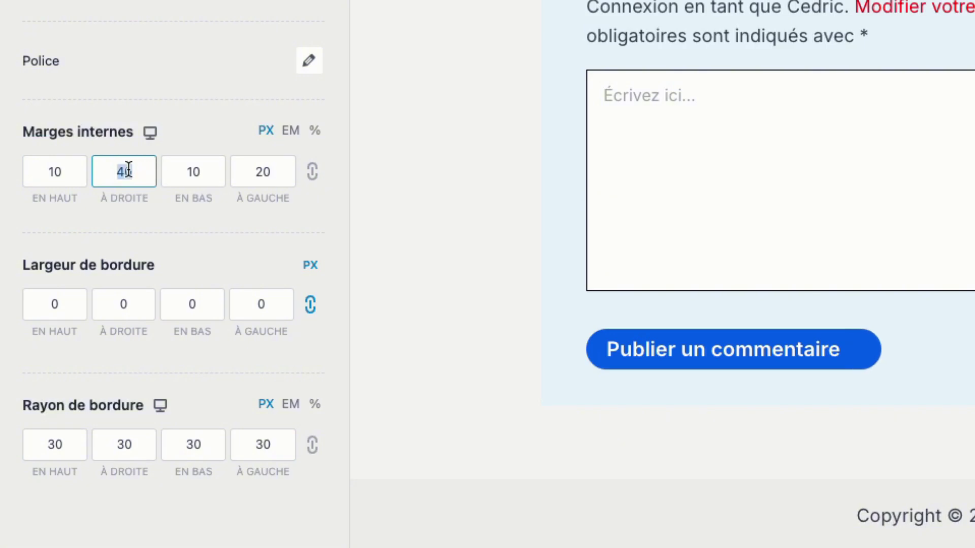
double_click(262, 172)
text(40)
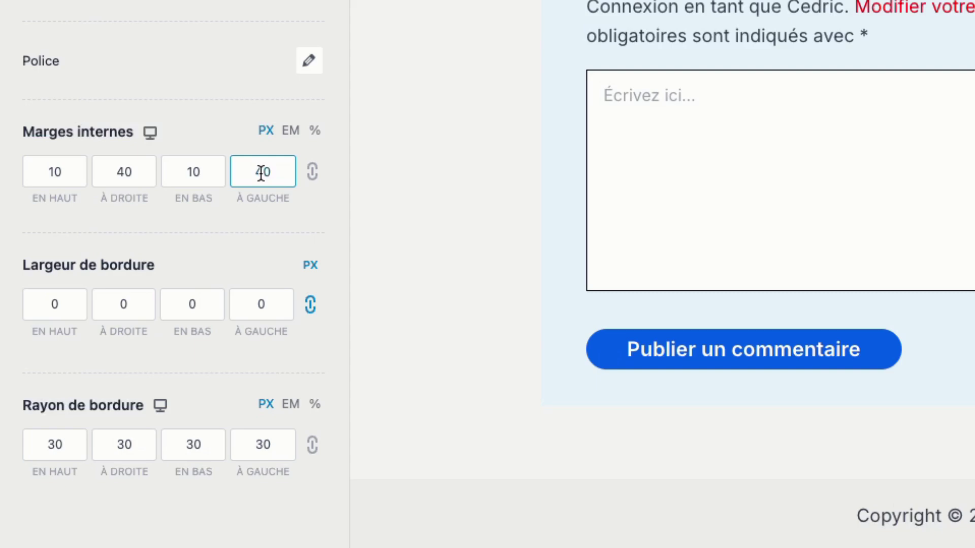
double_click(66, 172)
text(20)
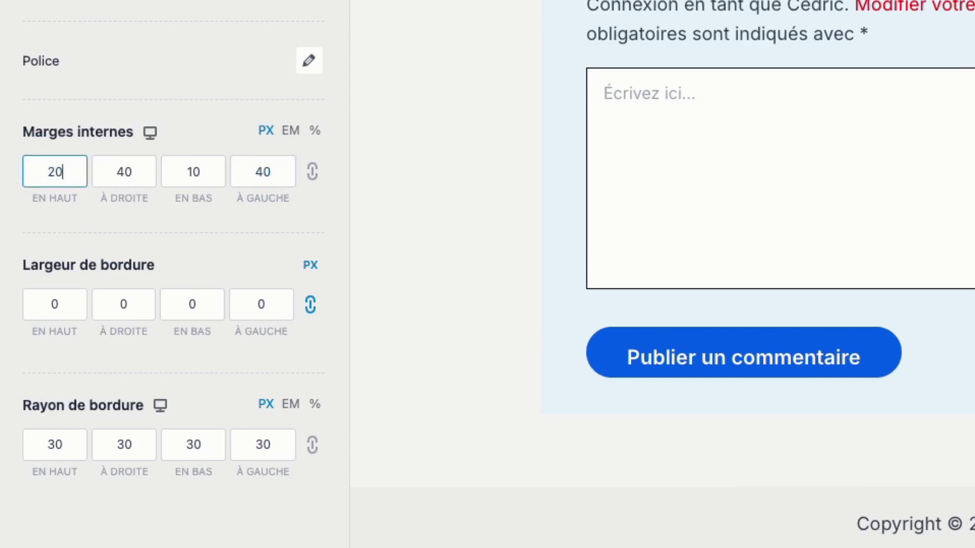
double_click(193, 170)
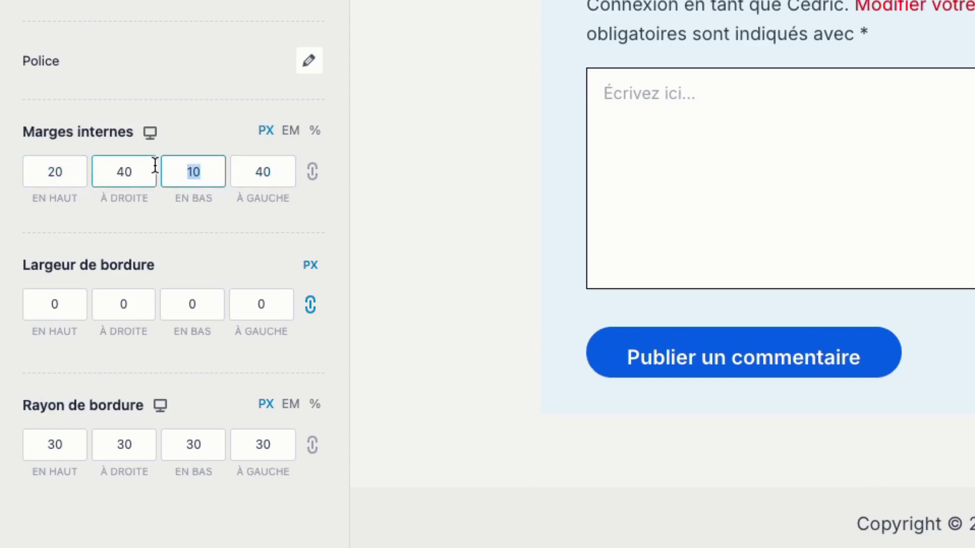
text(20)
click(889, 293)
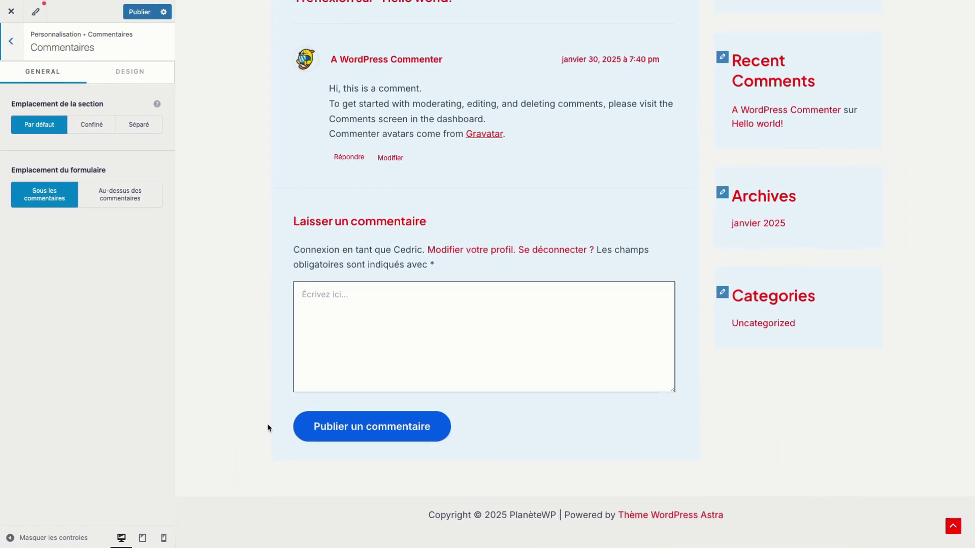
Return to the main customizer sections and look over the breadcrumb (Fil d'Ariane) and header (En-tête) settings
click(10, 46)
click(11, 45)
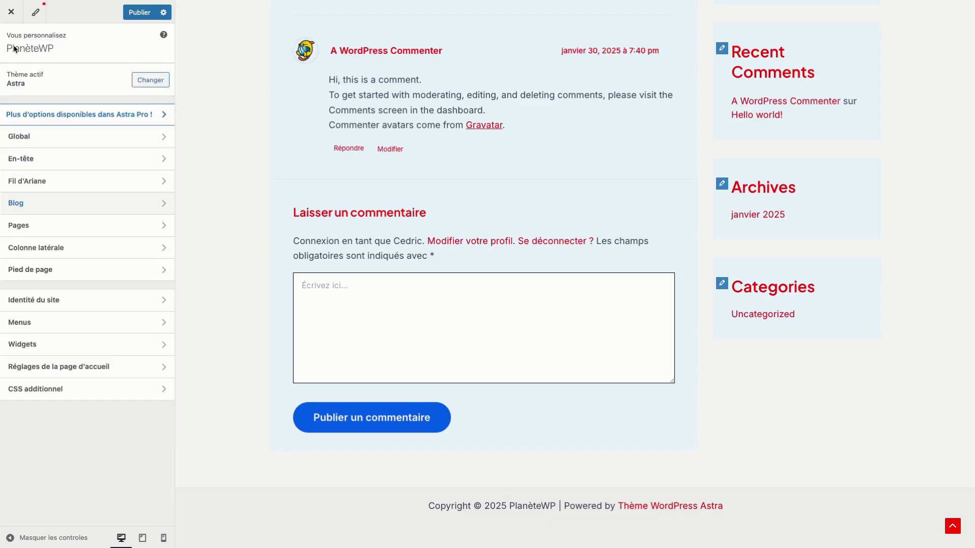
click(78, 177)
click(12, 44)
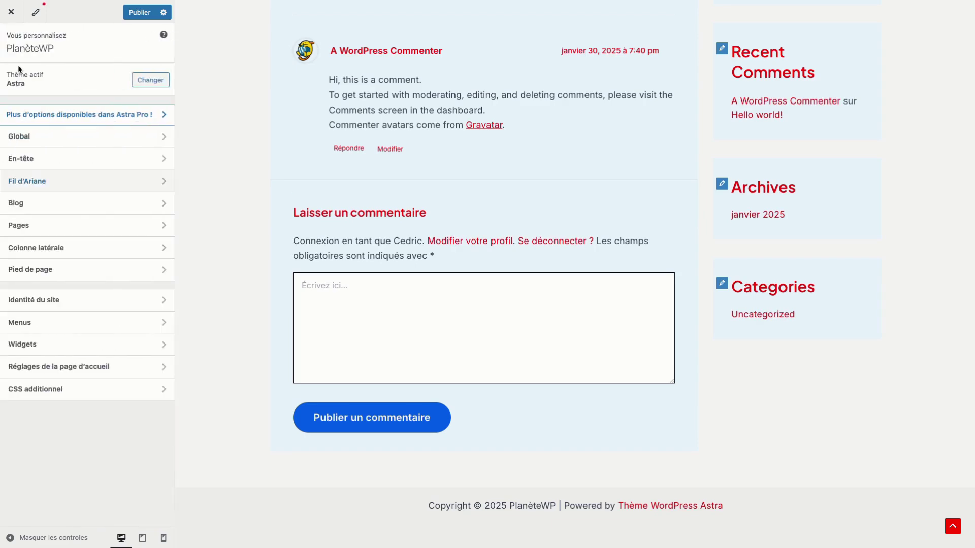
click(51, 160)
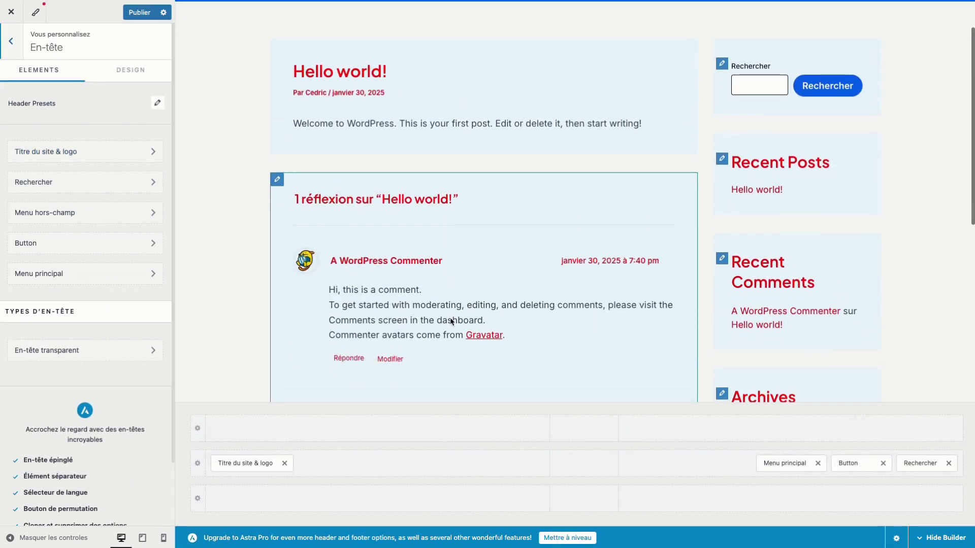
click(18, 48)
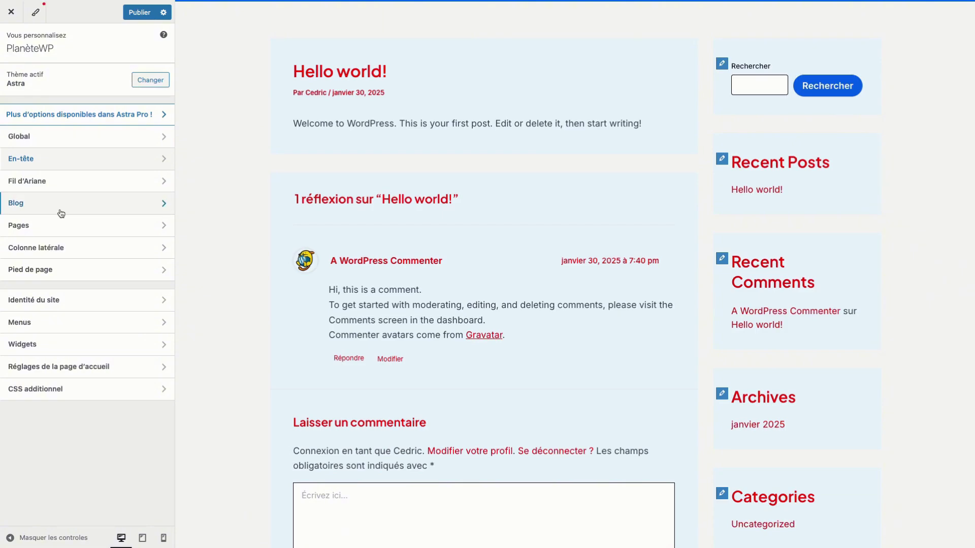
Open the footer builder's Copyright element and examine its text and shortcodes
click(55, 274)
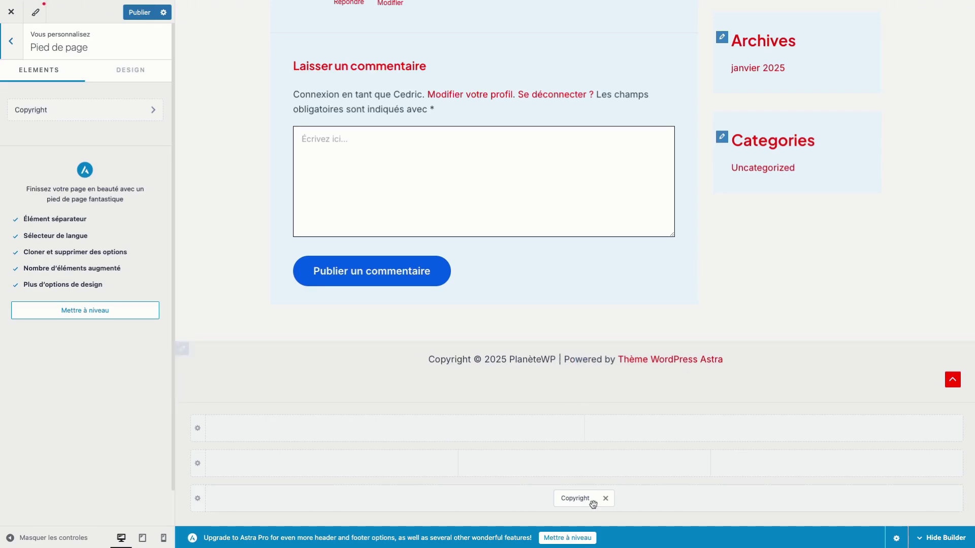
click(582, 501)
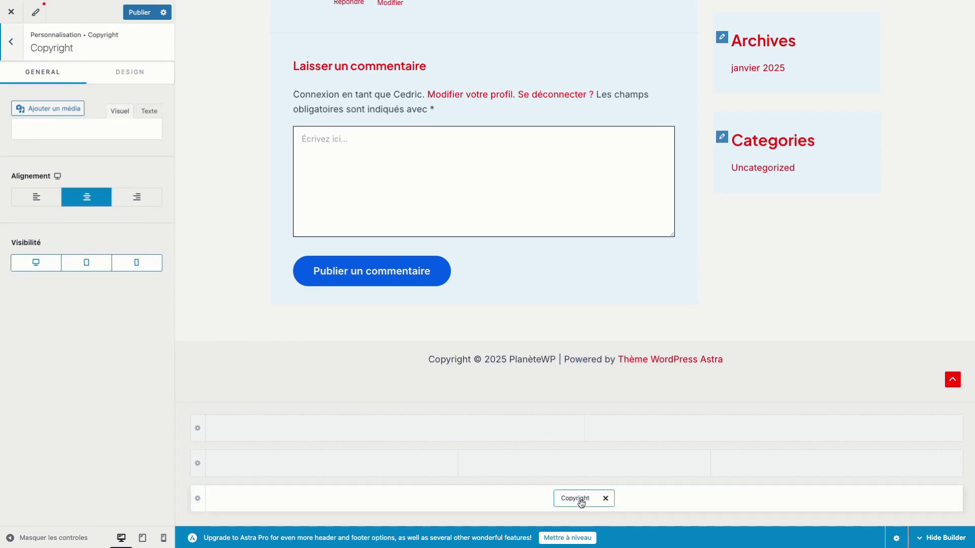
drag(32, 205, 75, 230)
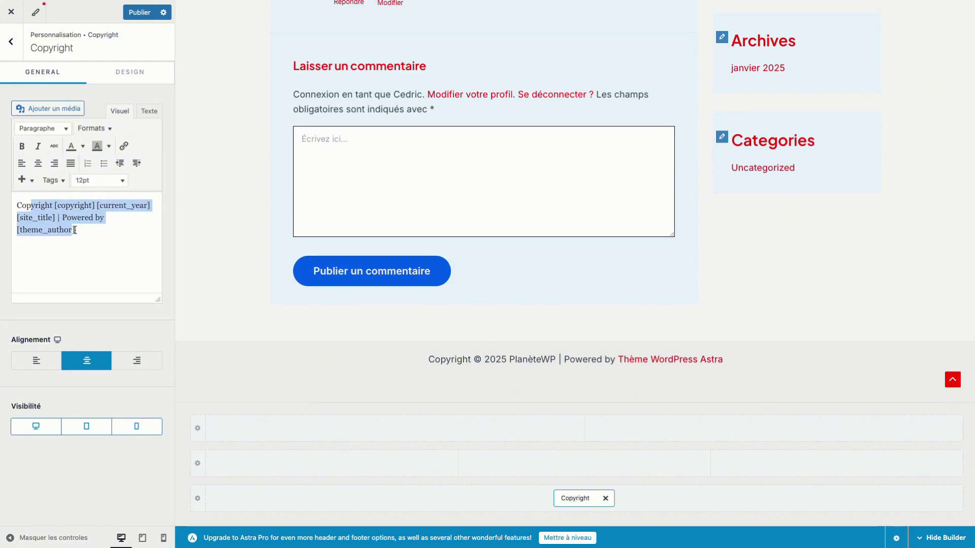
click(82, 236)
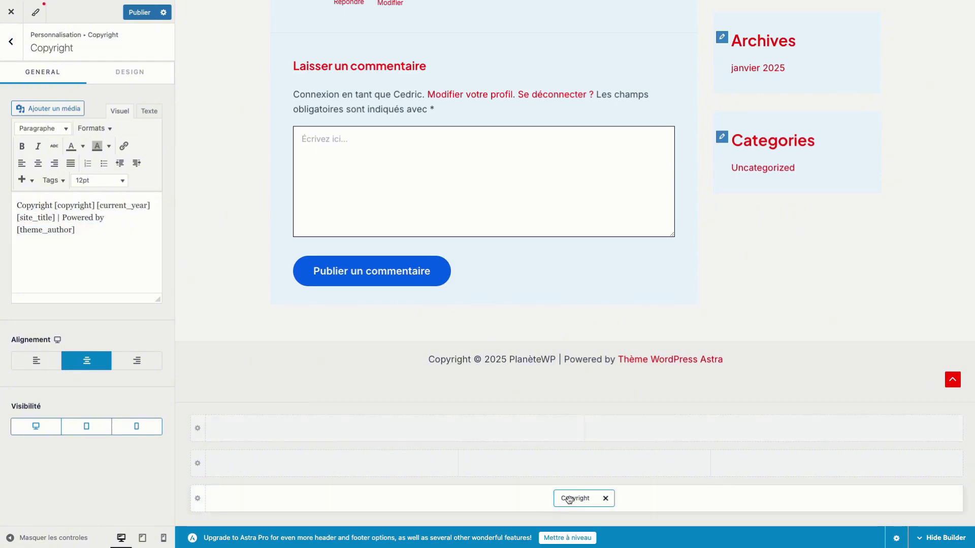
Move the Copyright element to the first column of the footer's middle row and return it to the lowest row
drag(569, 500, 420, 470)
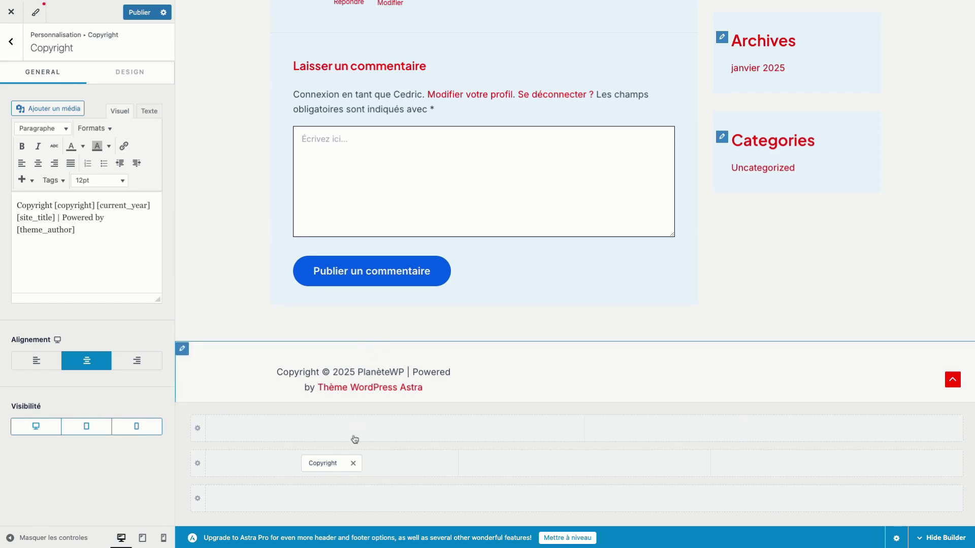
drag(328, 466, 558, 503)
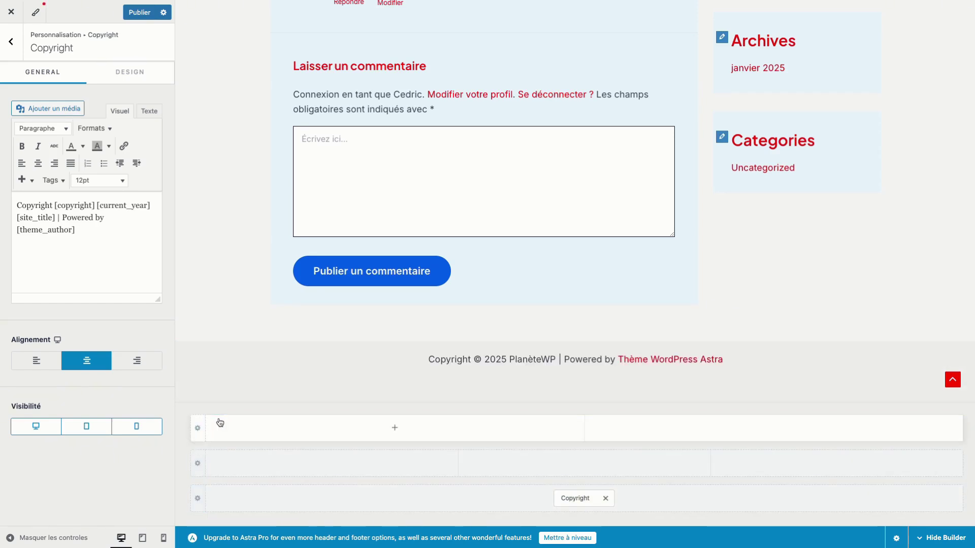
Add the Social element to the footer's uppermost row and place it in that row's second column
click(396, 428)
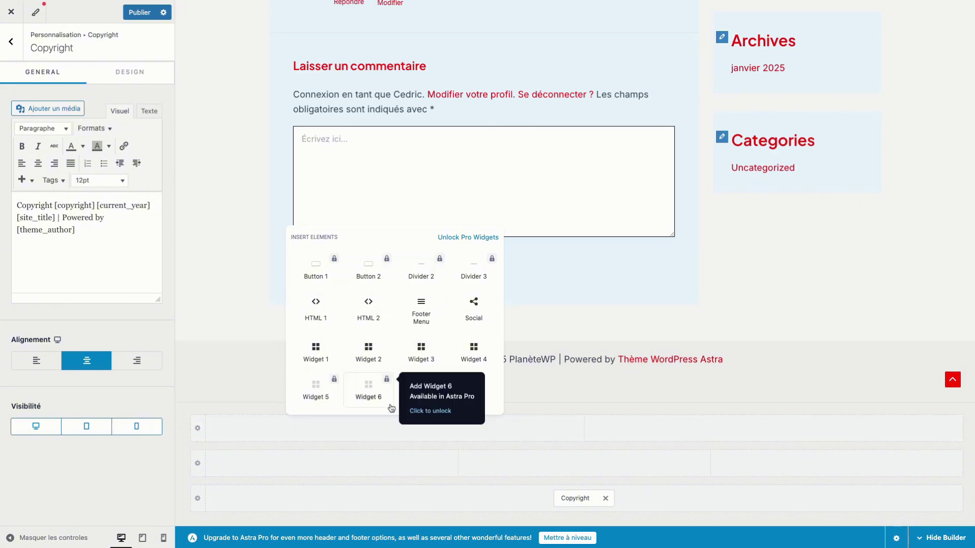
click(457, 313)
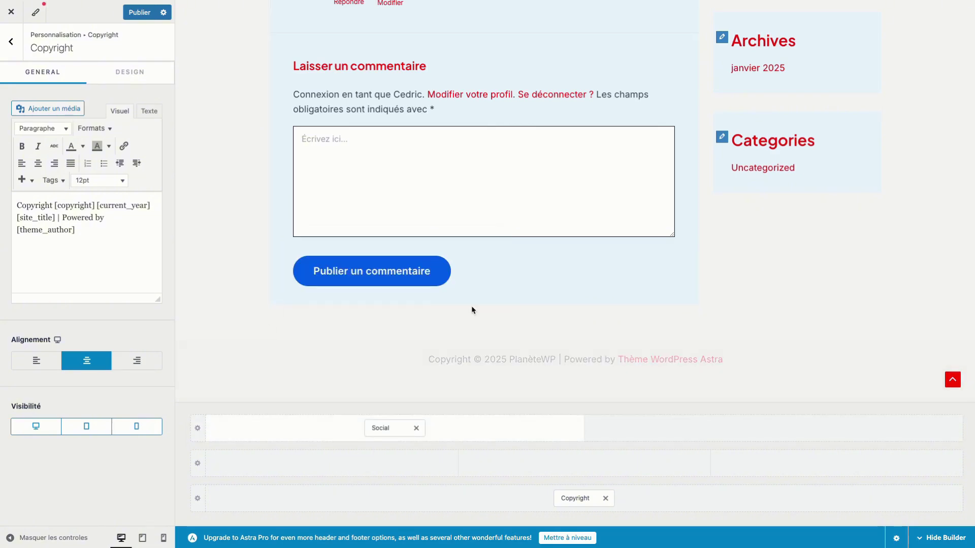
drag(398, 428, 606, 439)
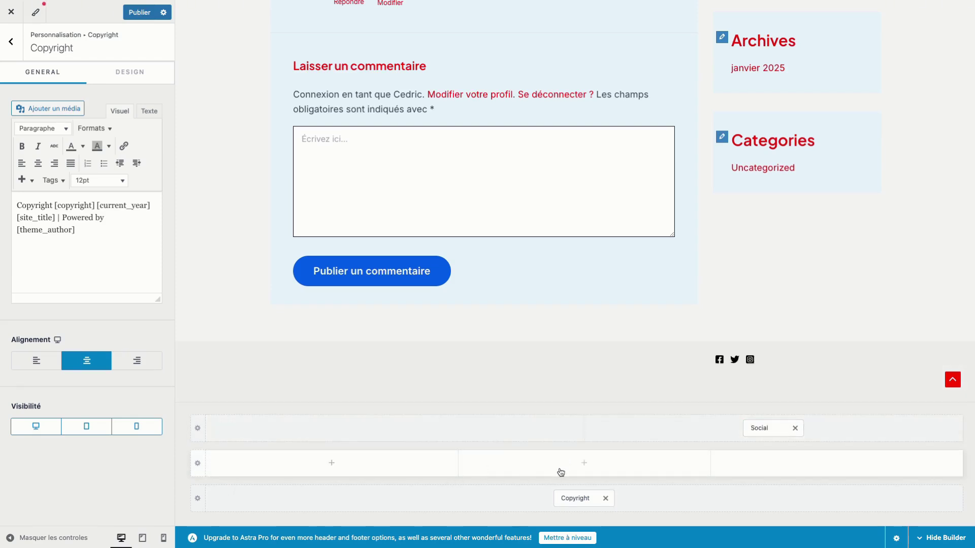
Place Widget 1, Widget 2 and Widget 3 in the first, second and third columns of the footer's middle row
click(585, 468)
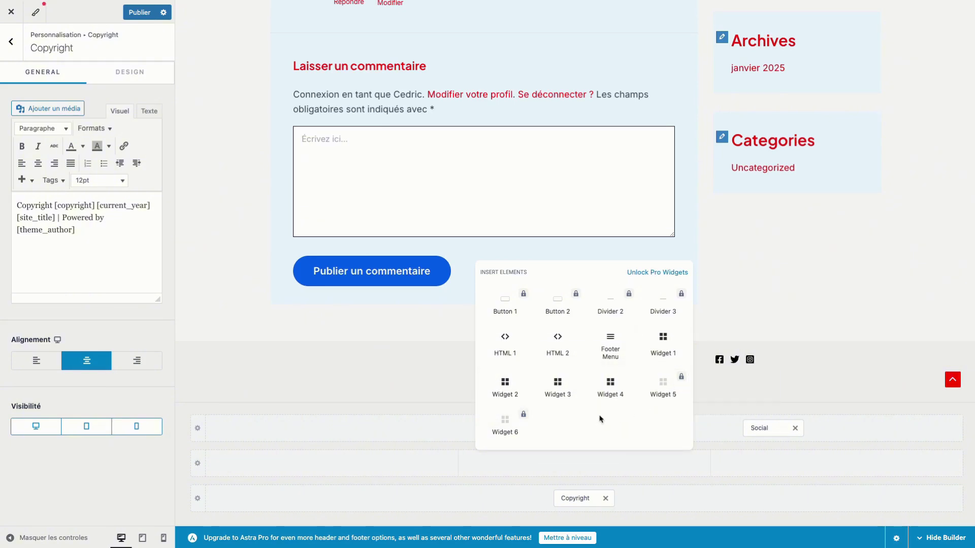
click(663, 340)
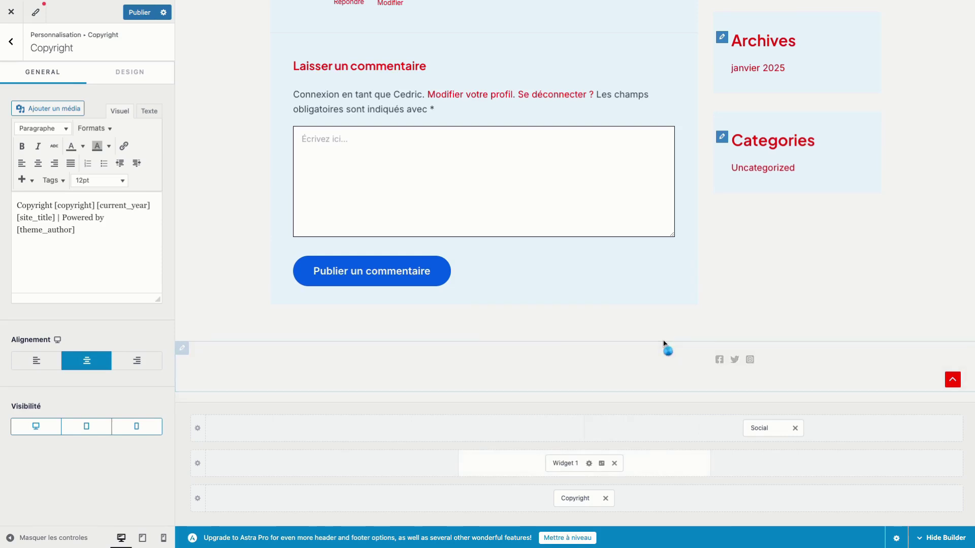
drag(558, 454, 320, 460)
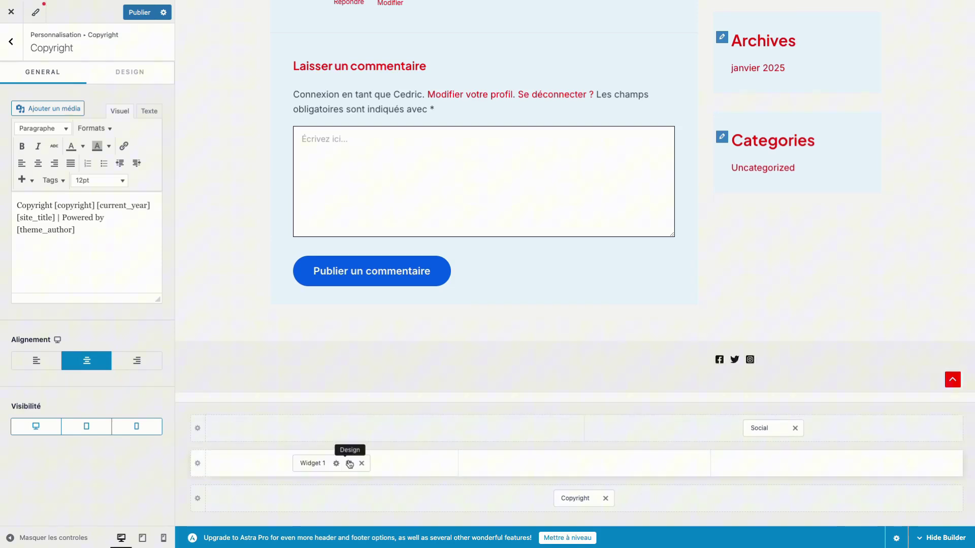
click(588, 468)
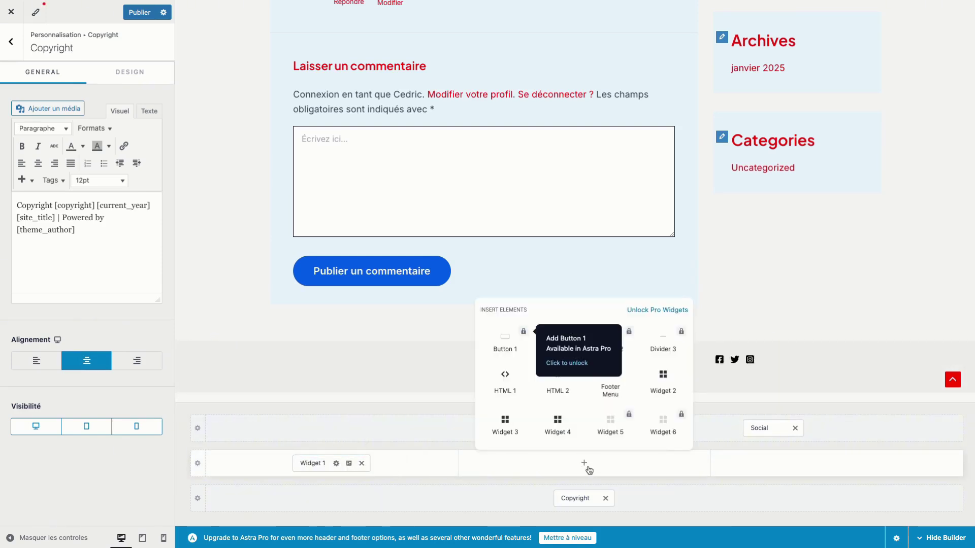
click(662, 379)
click(824, 465)
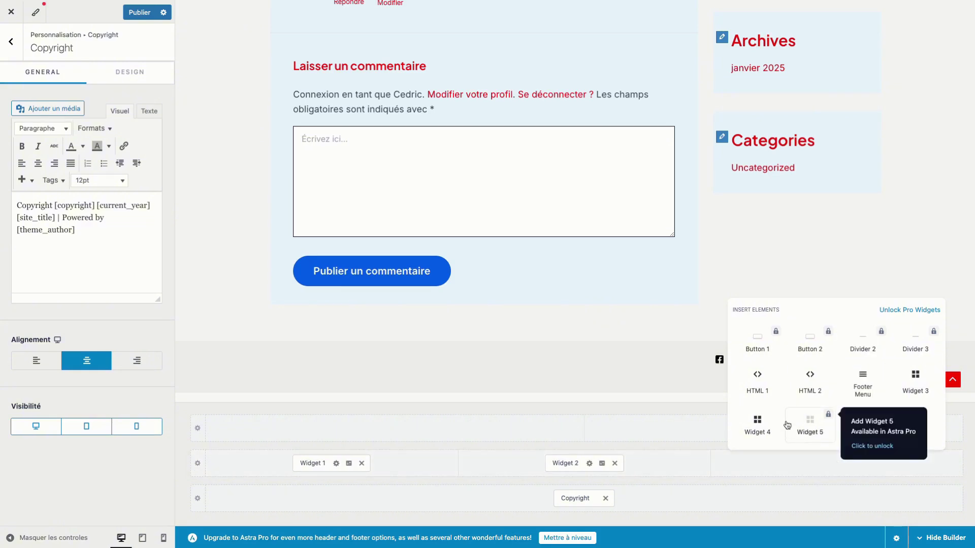
click(915, 380)
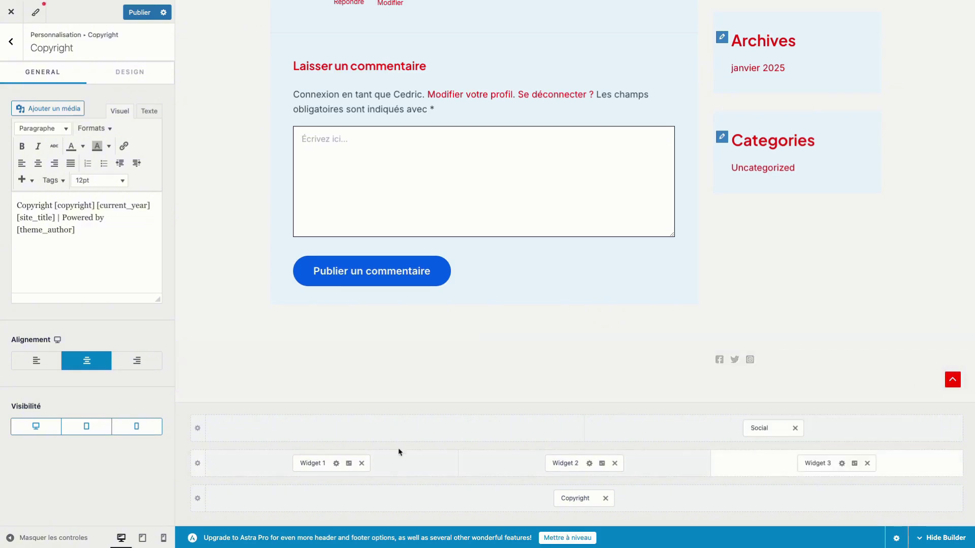
Check the footer preview and remove the Social element from the uppermost row
scroll(402, 377, down, 2)
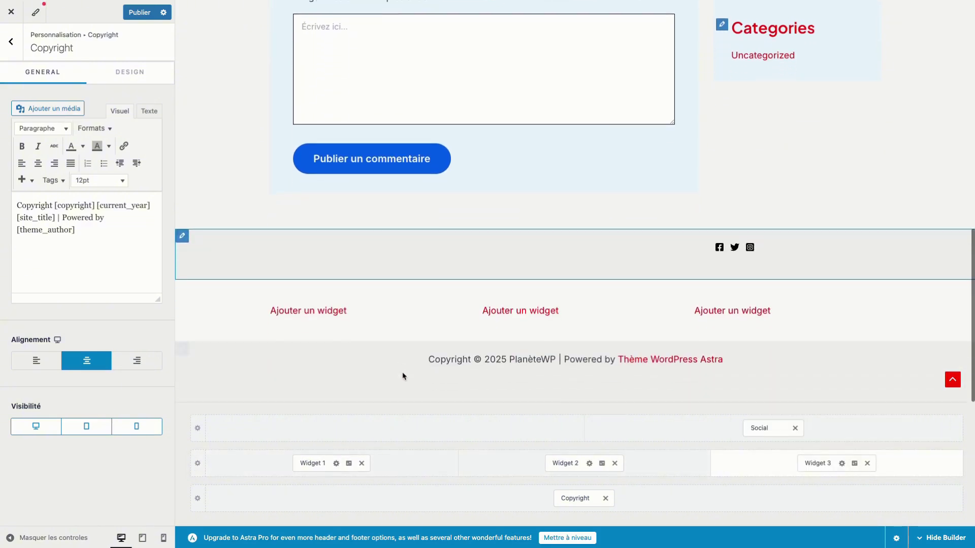
click(795, 428)
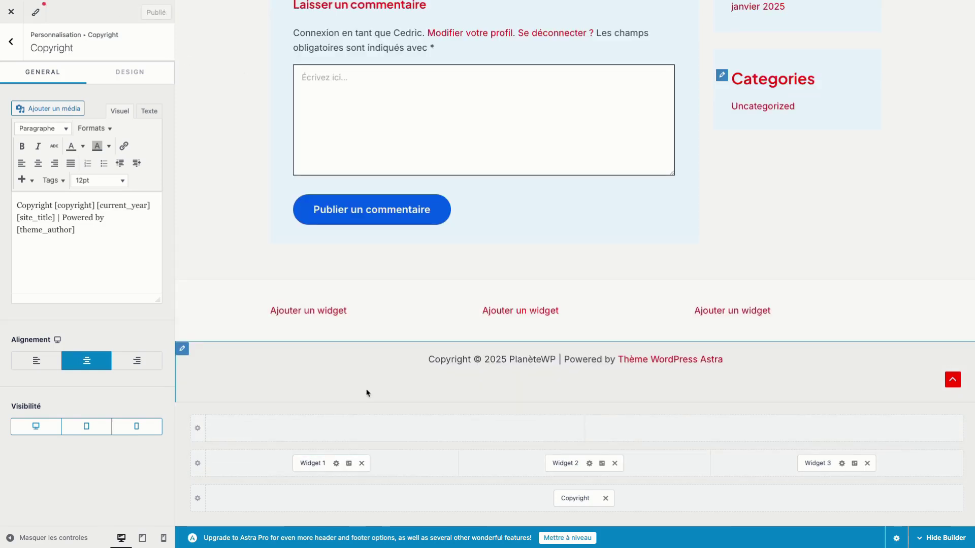
Open footer Widget 1, dismiss the block widget introduction and add an empty Image block
click(314, 464)
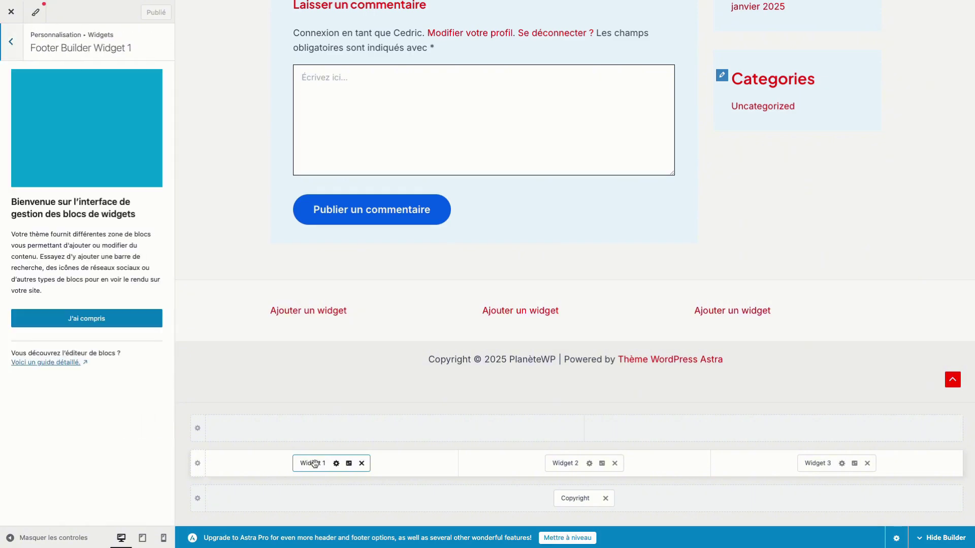
click(96, 319)
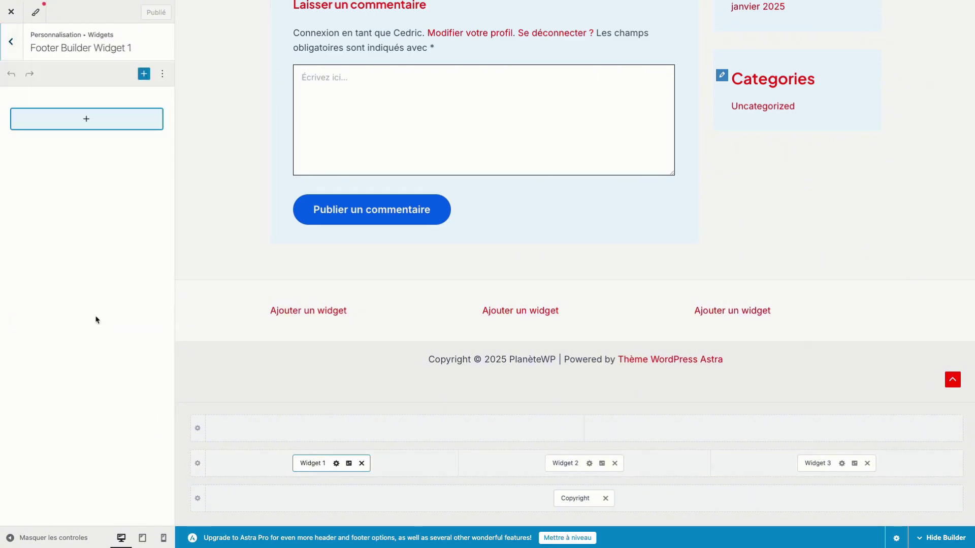
click(83, 122)
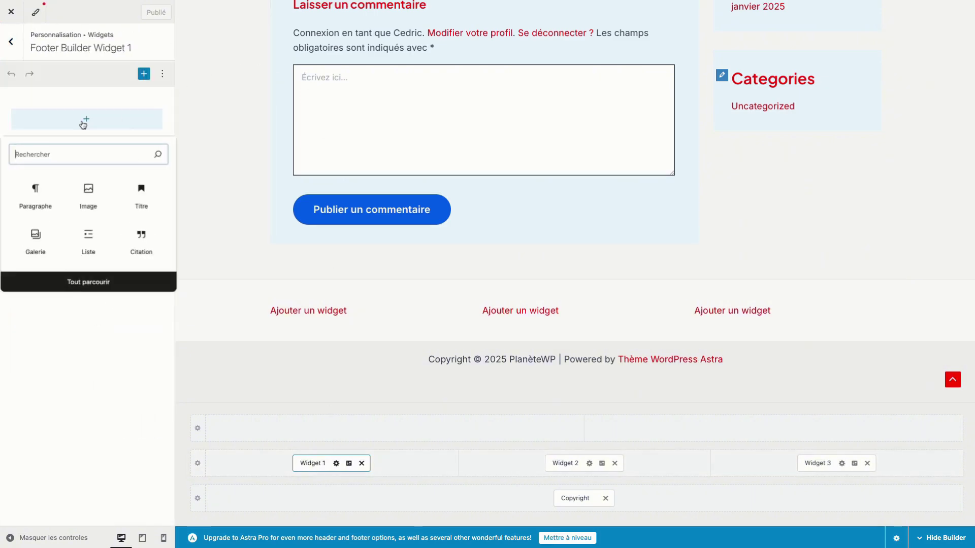
click(88, 190)
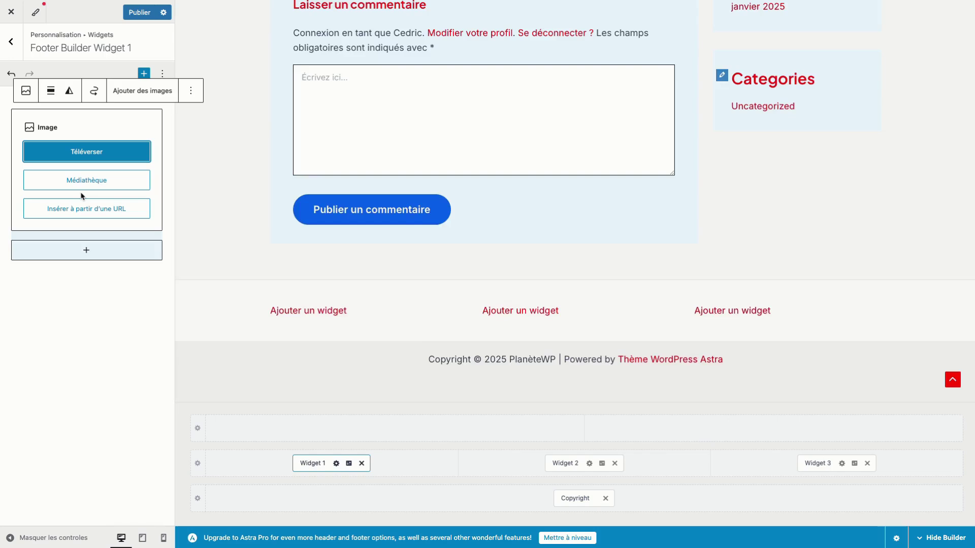
click(121, 305)
Find the Derniers articles block with the search term article, add it below the image, and return to the main customizer sections
click(86, 252)
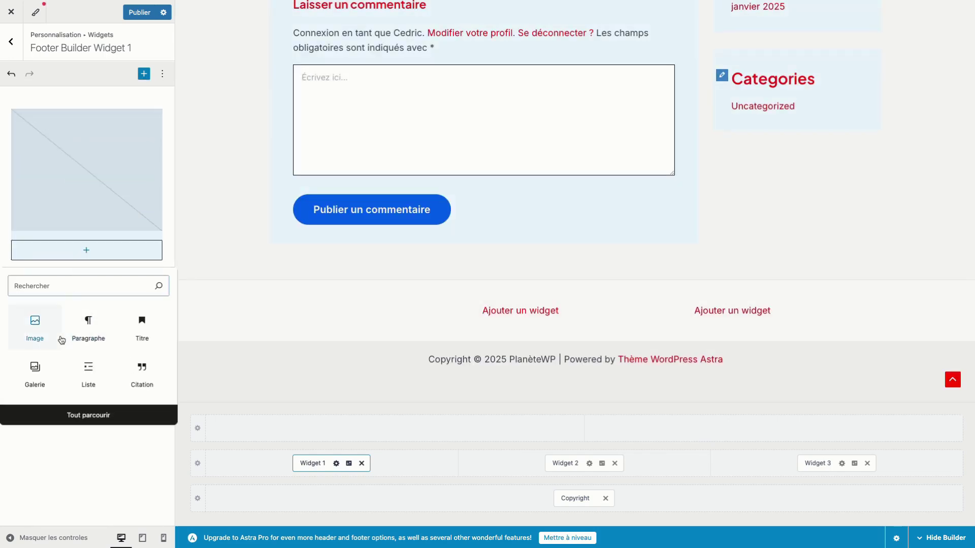
text(article)
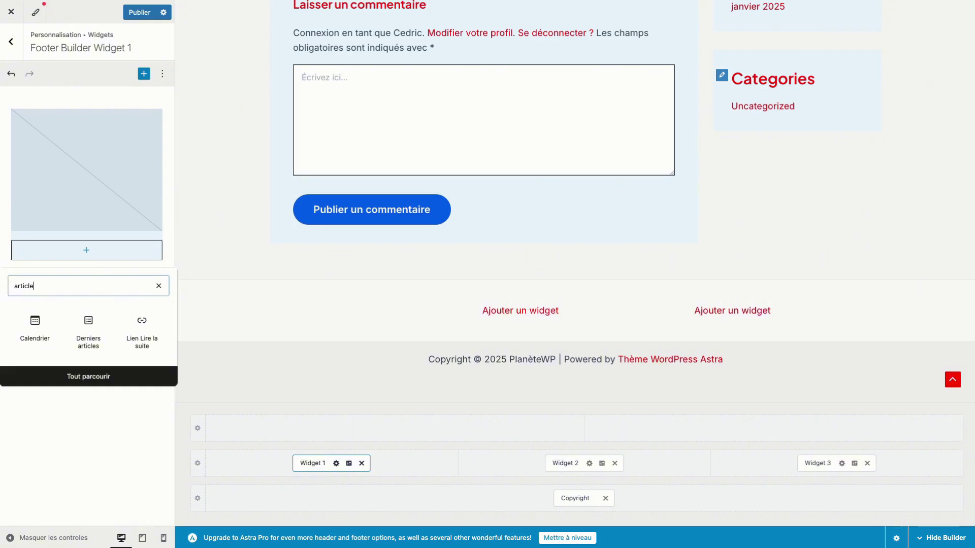
click(89, 337)
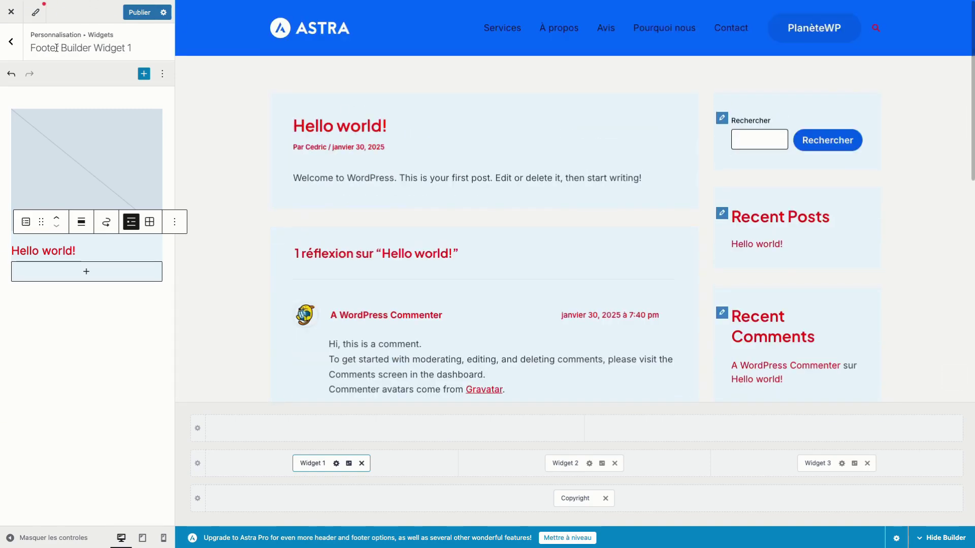
click(11, 42)
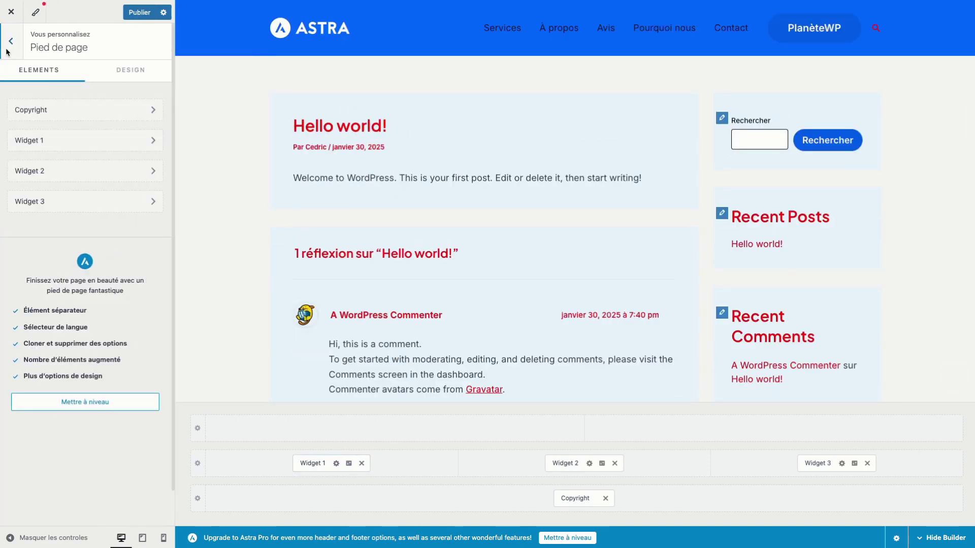
click(12, 45)
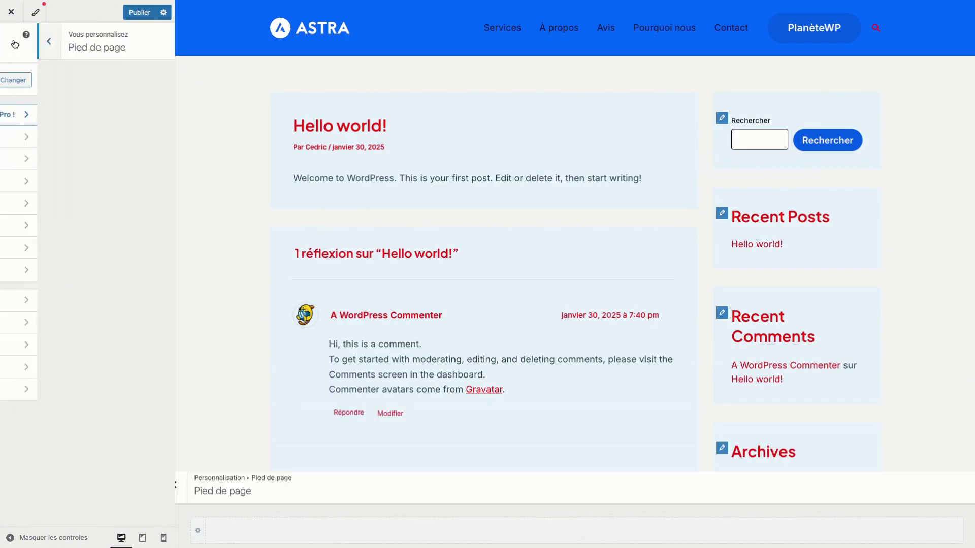